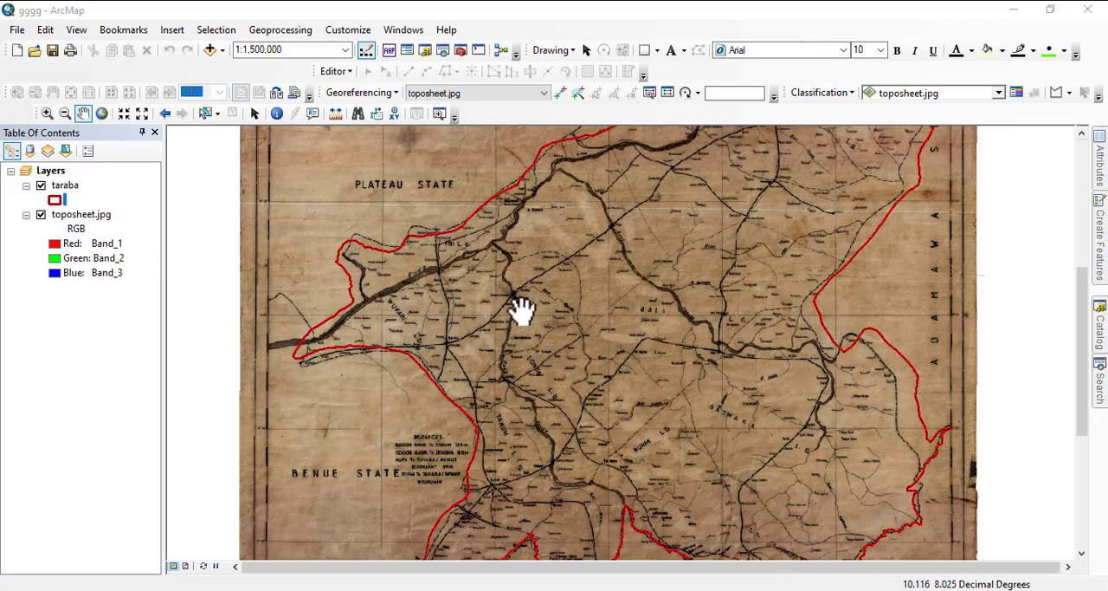
pyautogui.moveTo(584, 322); pyautogui.dragTo(498, 297)
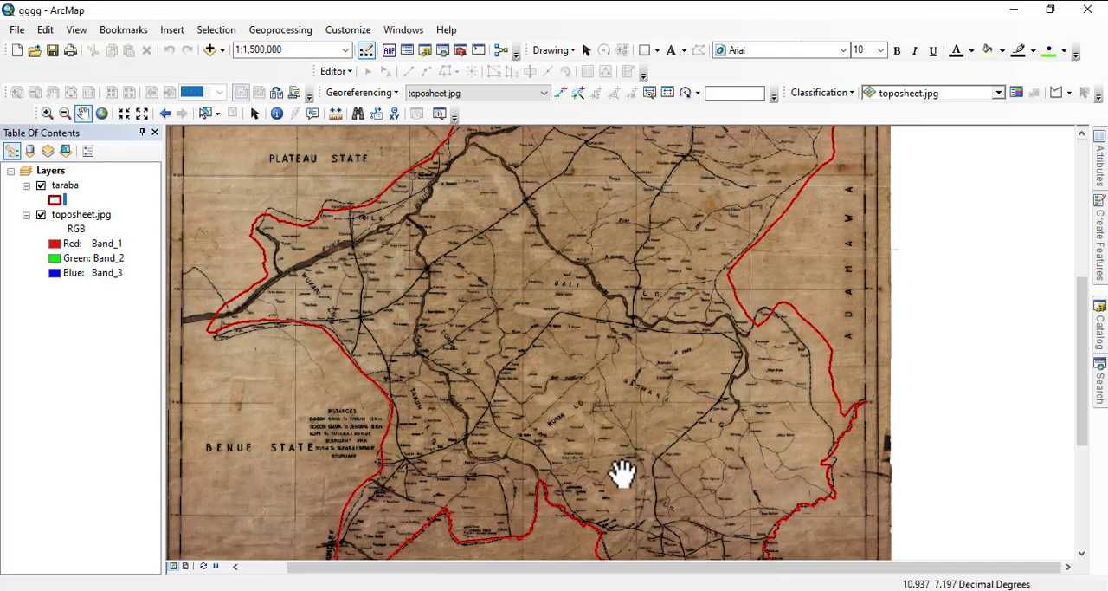
pyautogui.moveTo(488, 425); pyautogui.dragTo(515, 372)
pyautogui.scroll(-1, 488, 465)
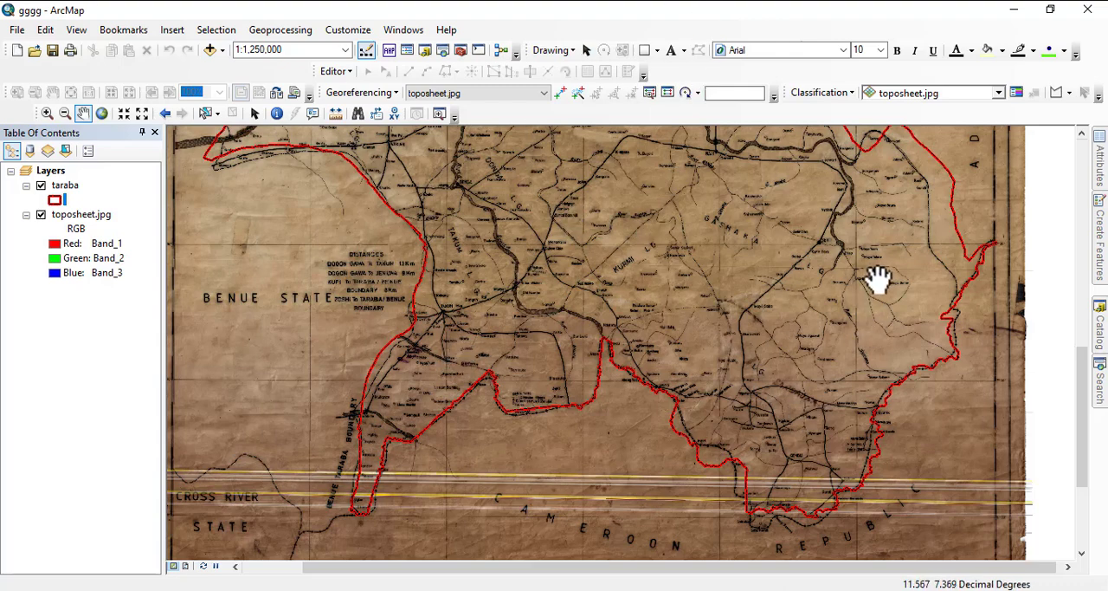
pyautogui.click(336, 73)
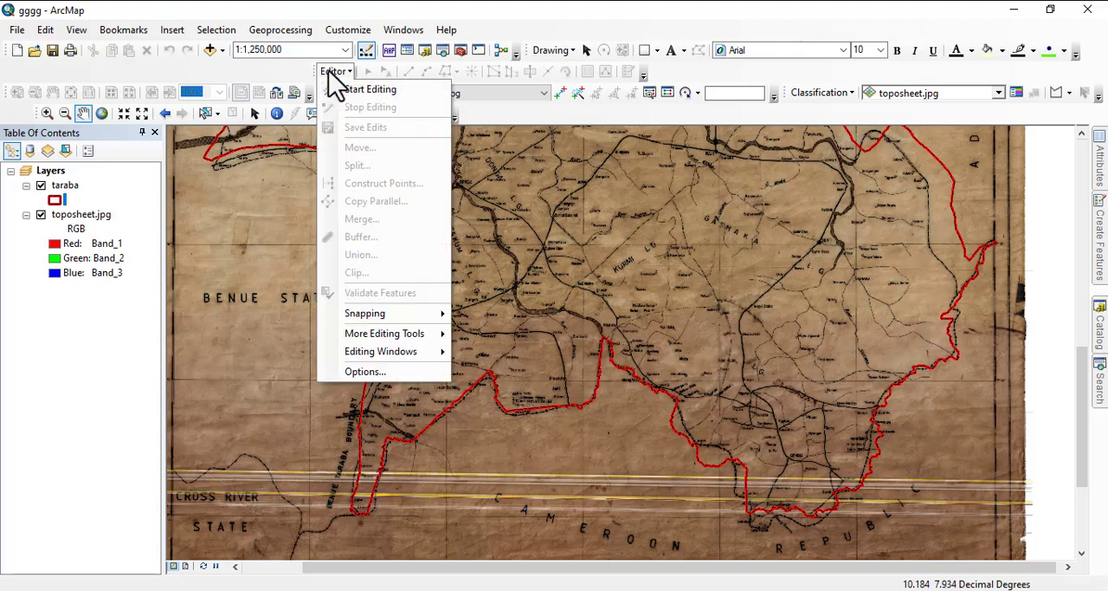
pyautogui.click(367, 90)
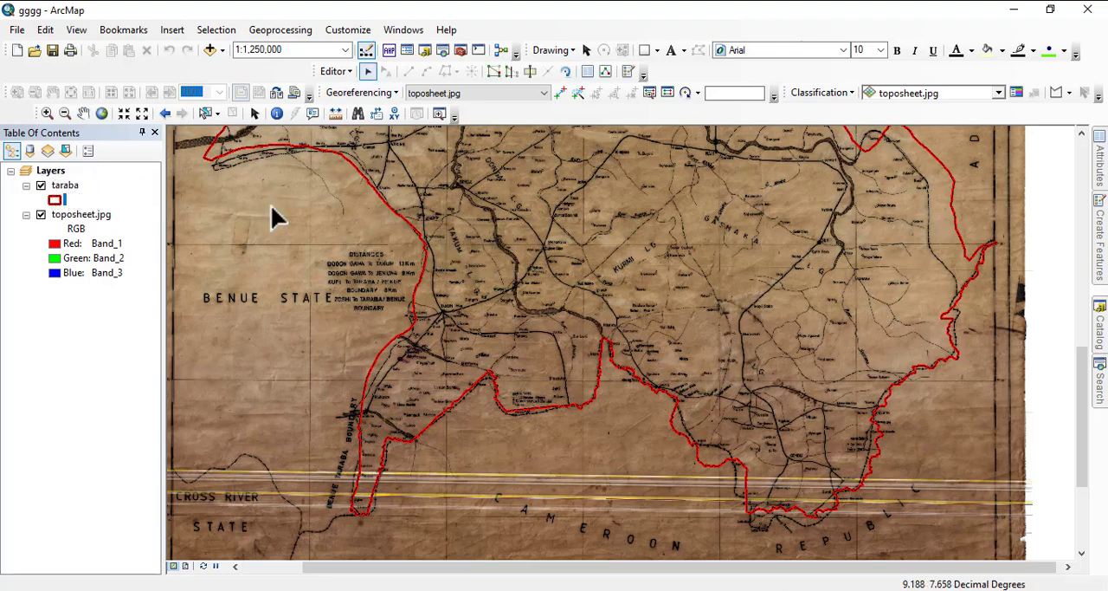
pyautogui.click(336, 71)
pyautogui.click(368, 106)
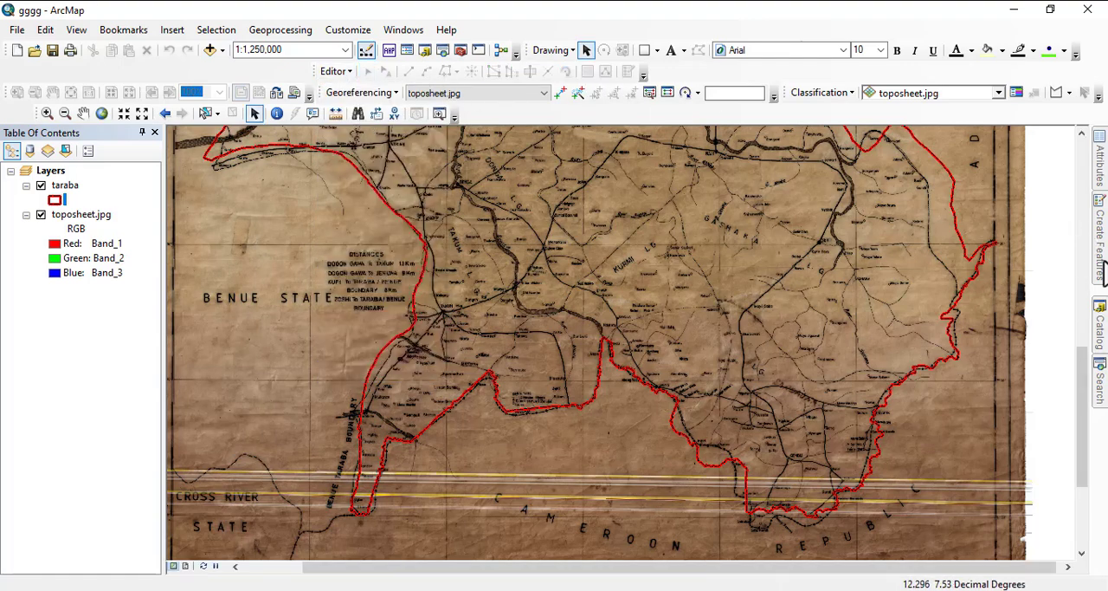
# - Add the adminstrative feature dataset from taraba.gdb in the taraba1 folder to the map
pyautogui.click(1101, 312)
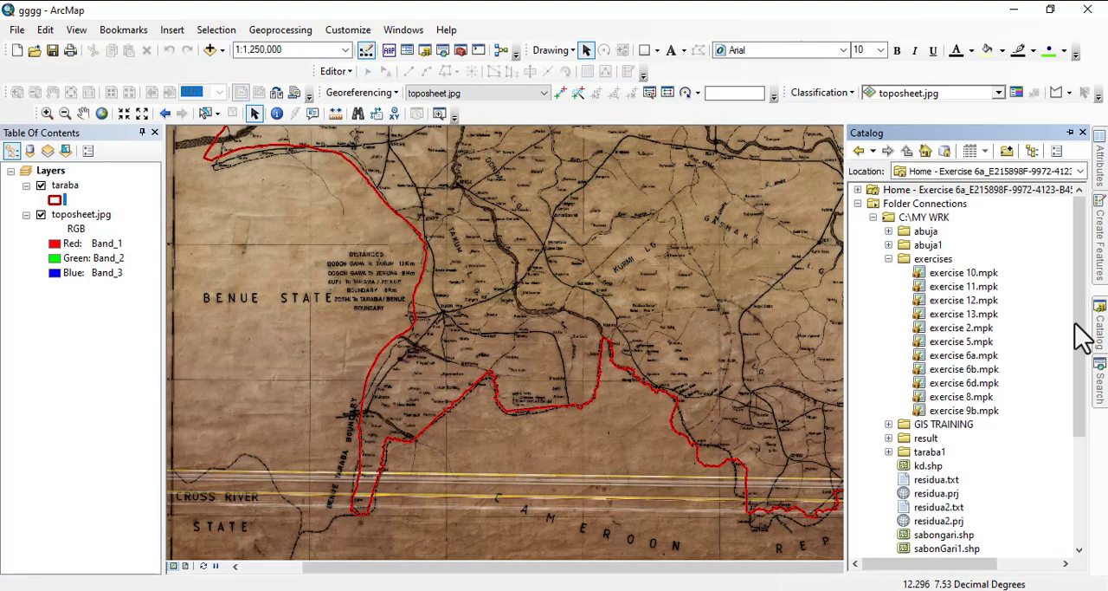
pyautogui.click(888, 245)
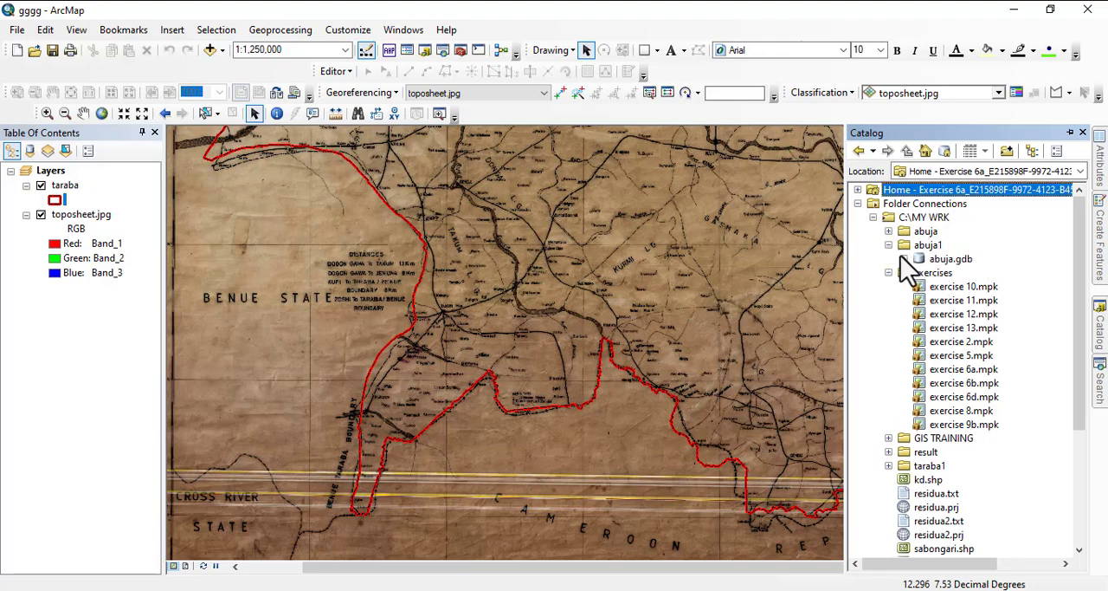
pyautogui.click(904, 258)
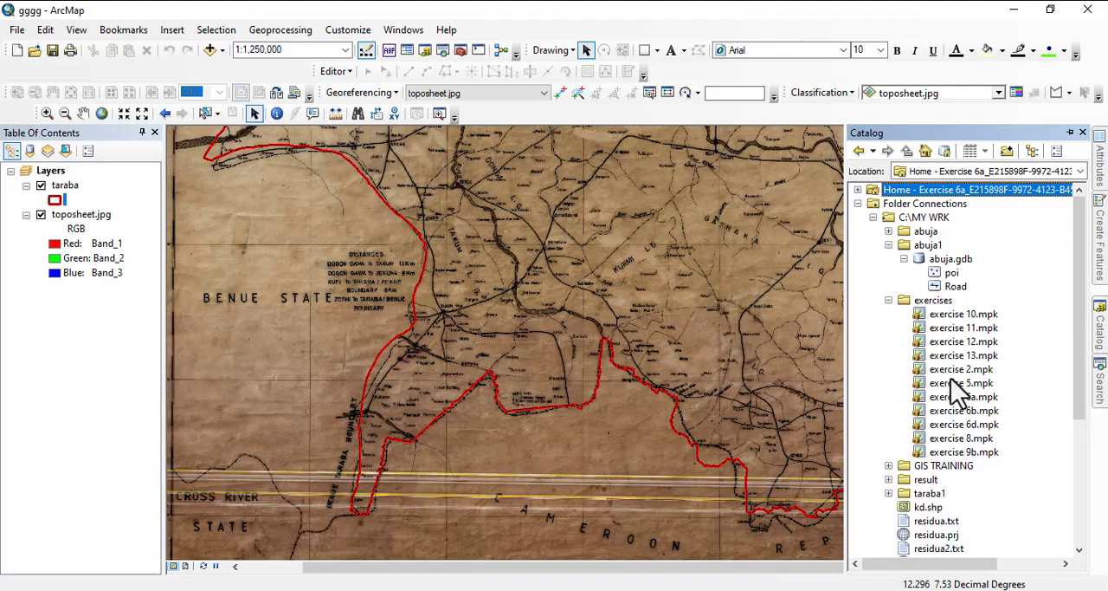
pyautogui.click(889, 232)
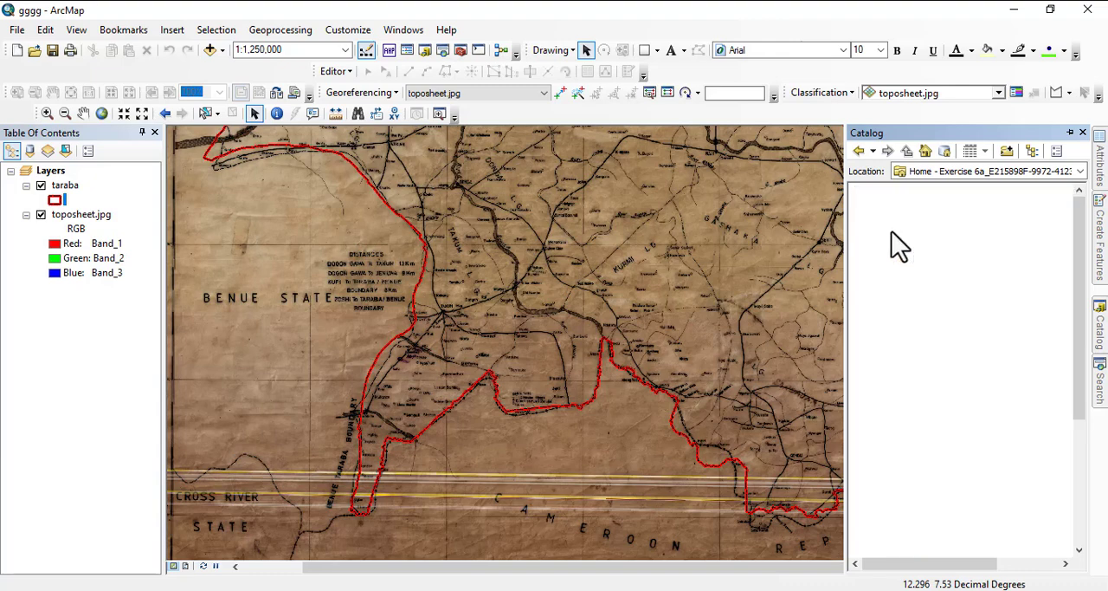
pyautogui.click(904, 245)
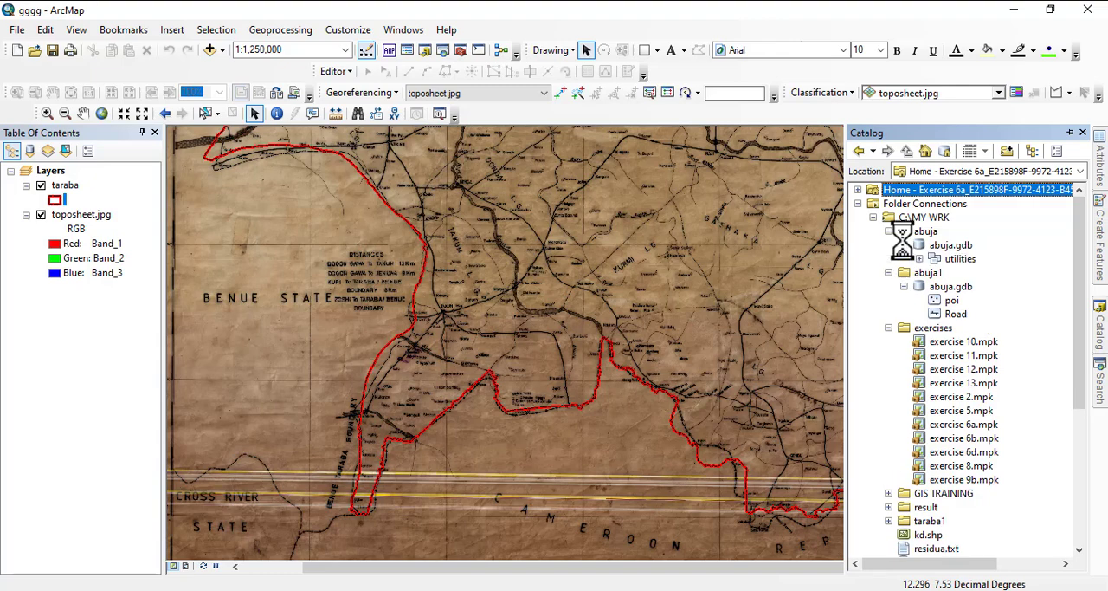
pyautogui.click(920, 259)
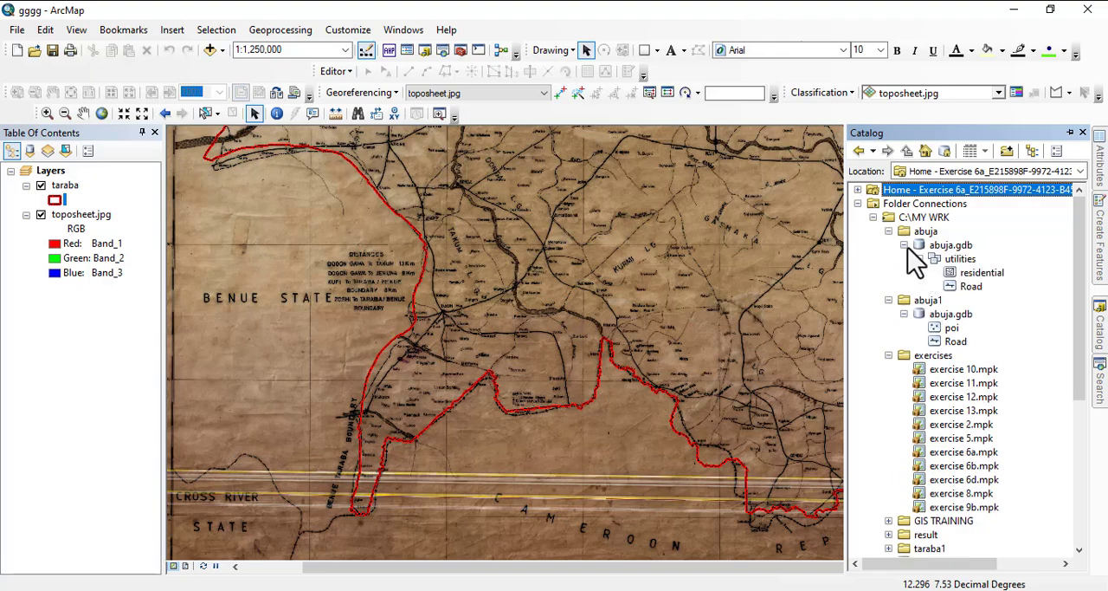
pyautogui.click(905, 245)
pyautogui.scroll(-3, 925, 373)
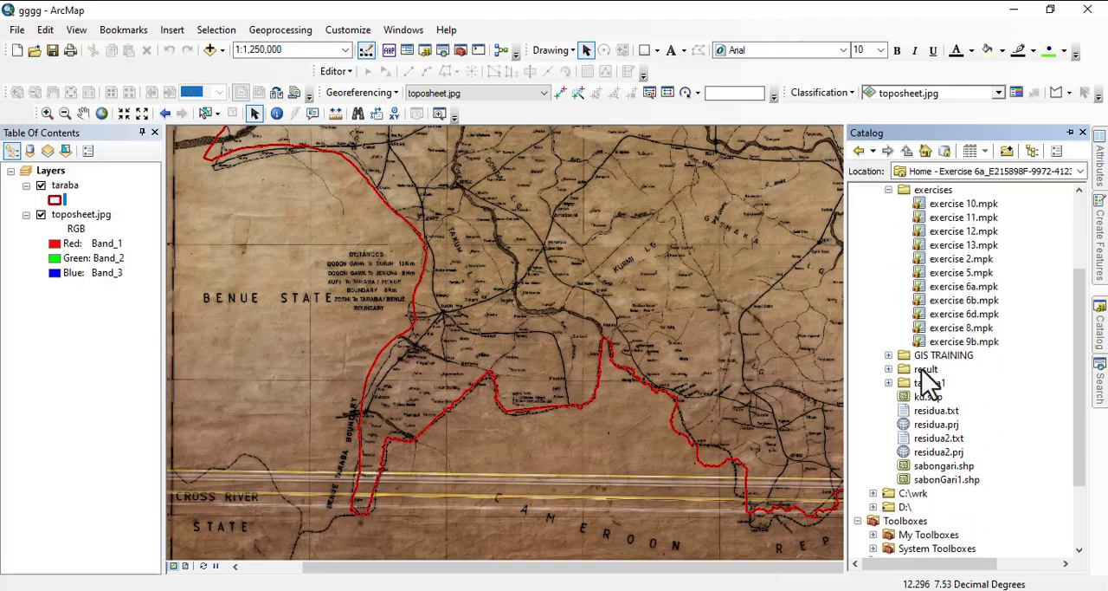
pyautogui.scroll(-1, 933, 416)
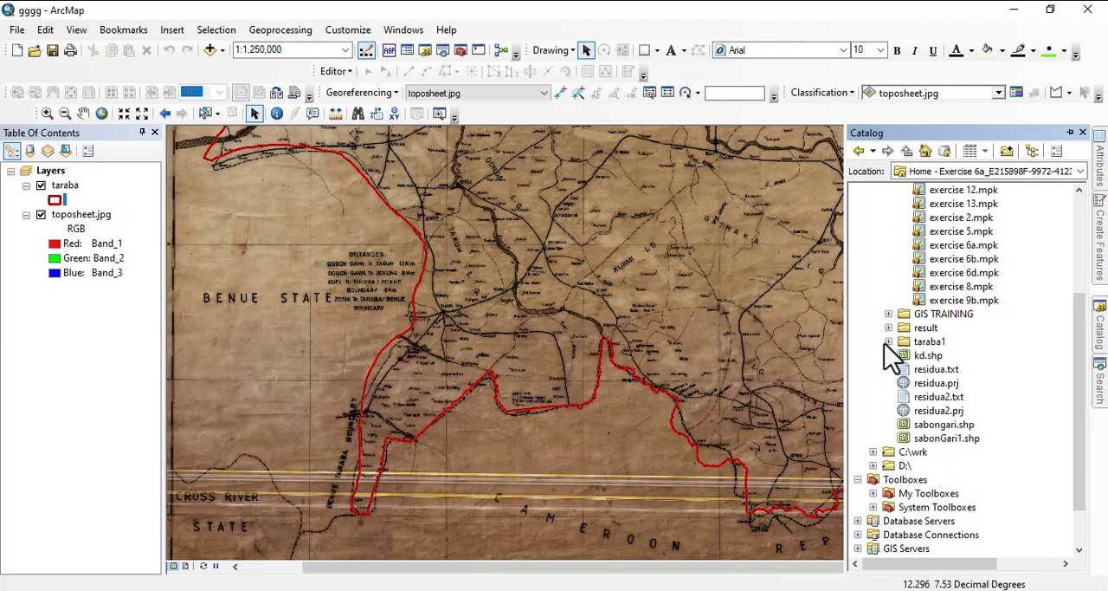
pyautogui.click(888, 342)
pyautogui.click(905, 355)
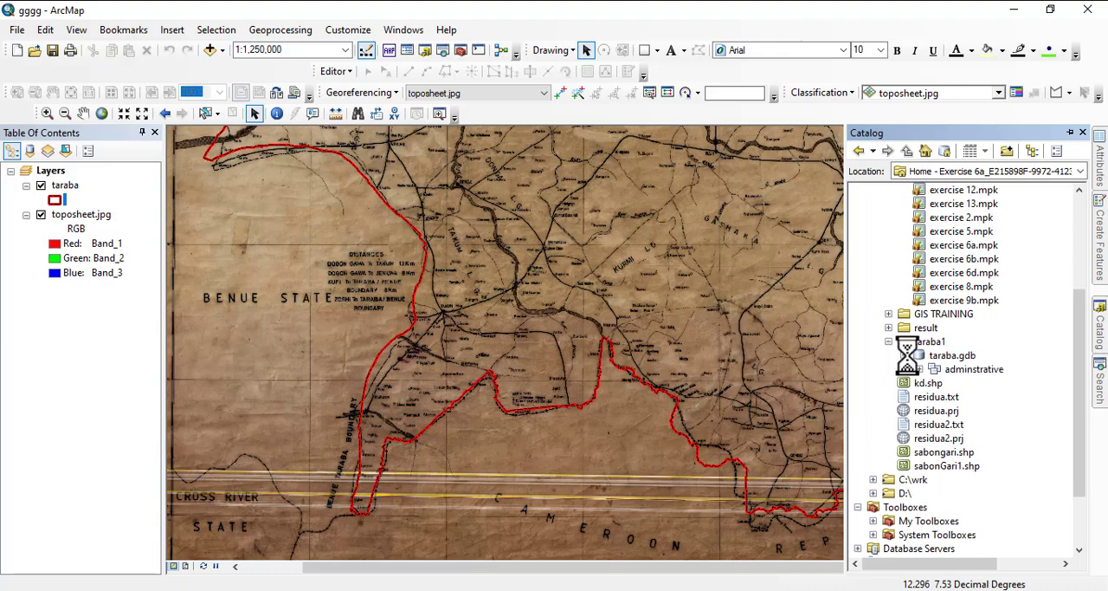
pyautogui.moveTo(972, 368); pyautogui.dragTo(737, 343)
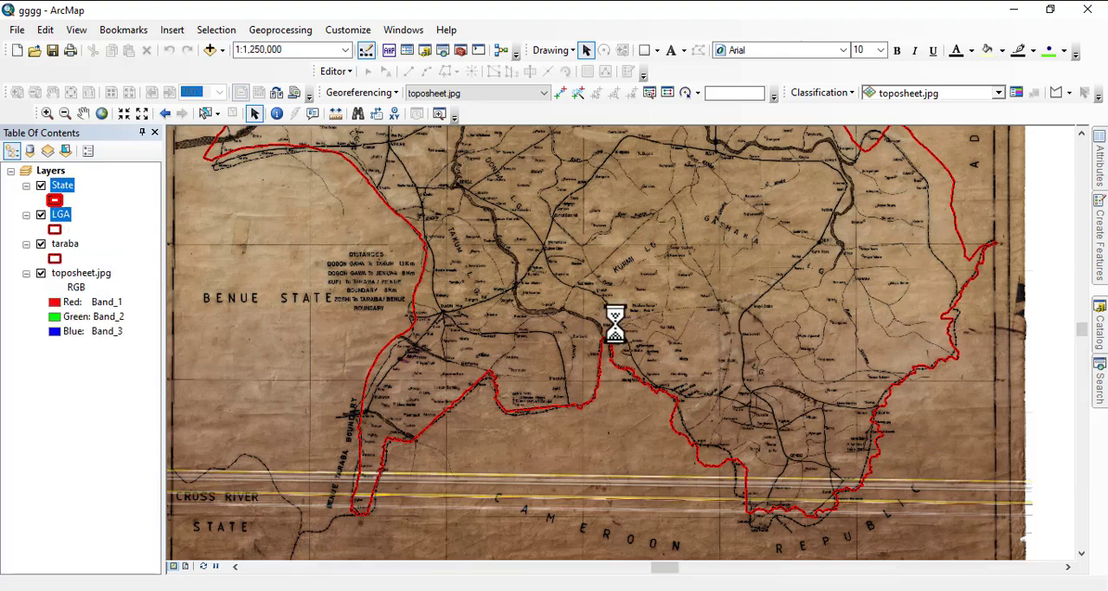
# - Remove the taraba layer from the map and zoom to the extents of the State and LGA layers
pyautogui.rightClick(65, 244)
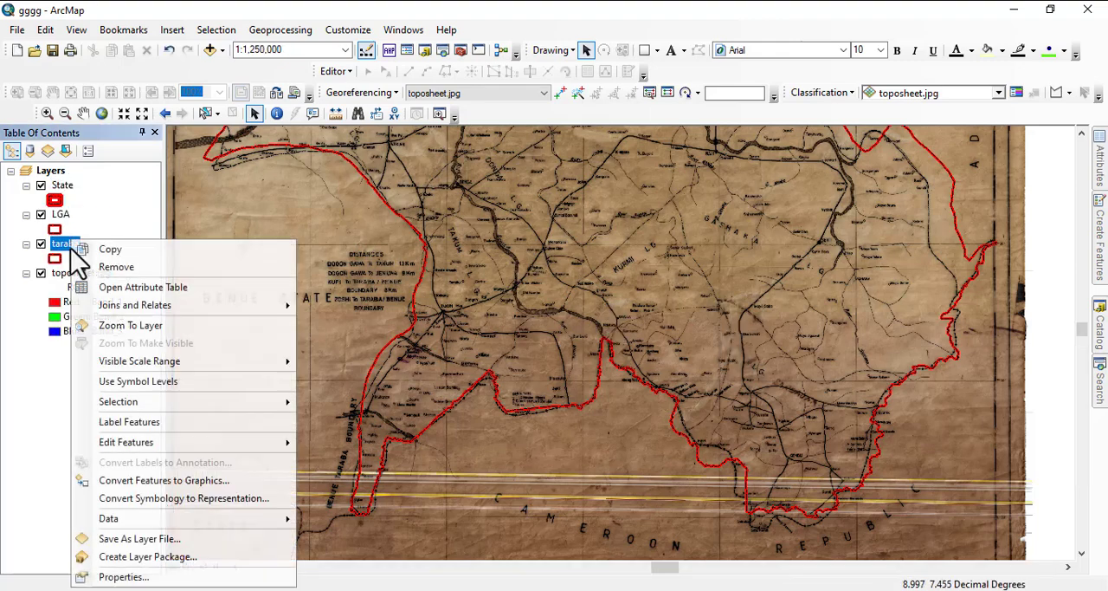
pyautogui.click(111, 266)
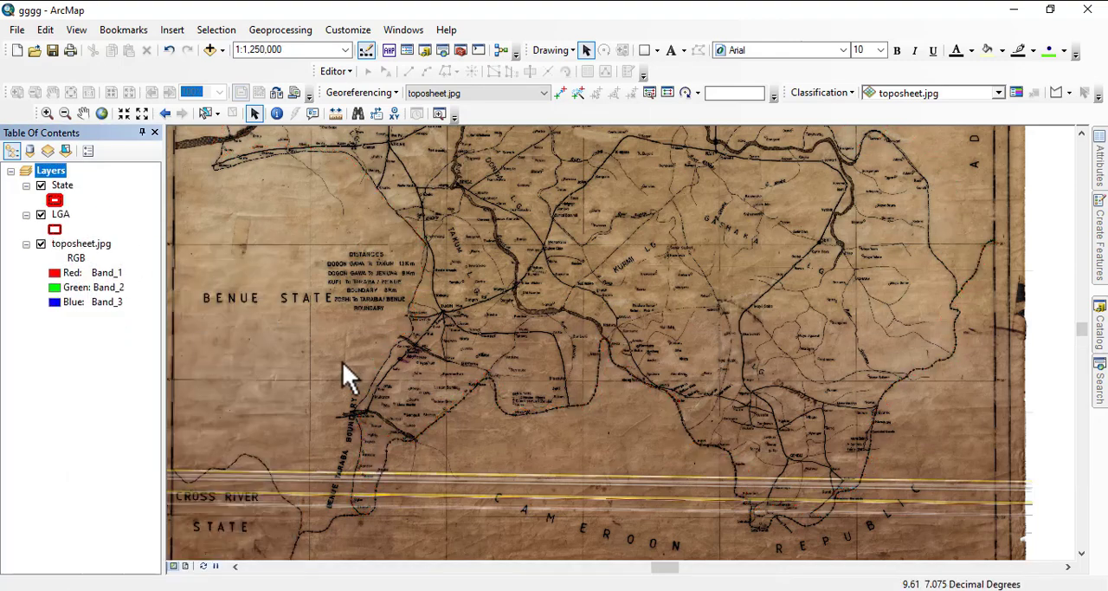
pyautogui.rightClick(64, 186)
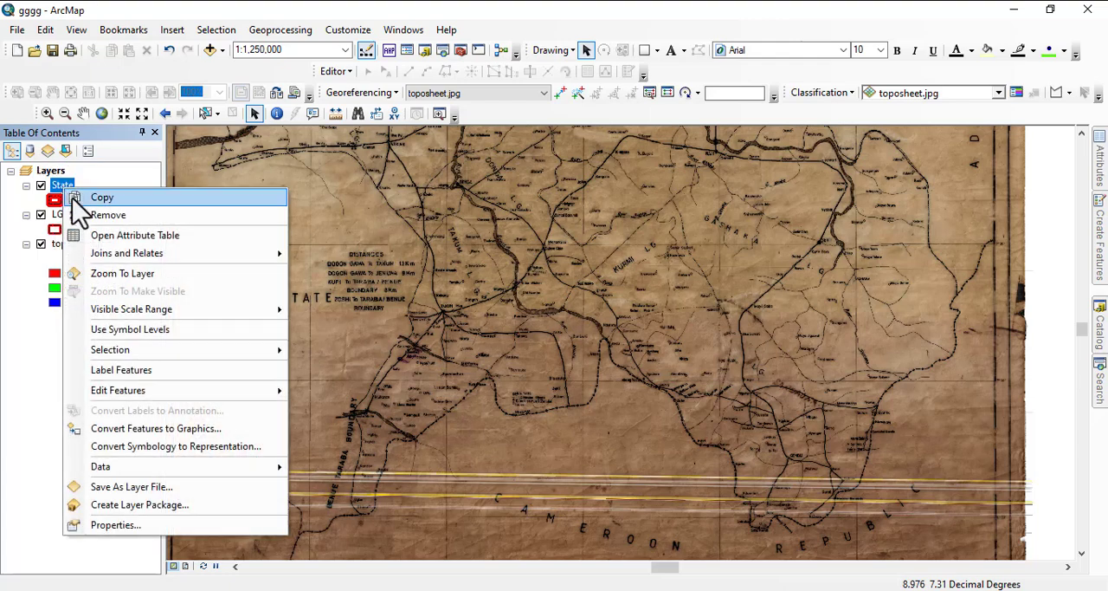
pyautogui.click(137, 275)
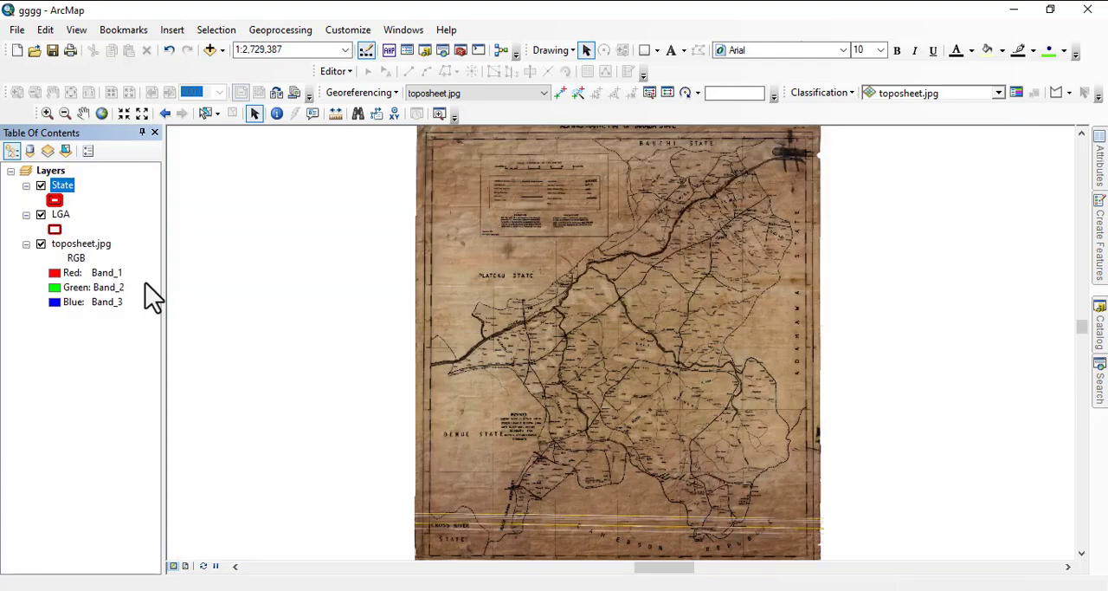
pyautogui.rightClick(60, 215)
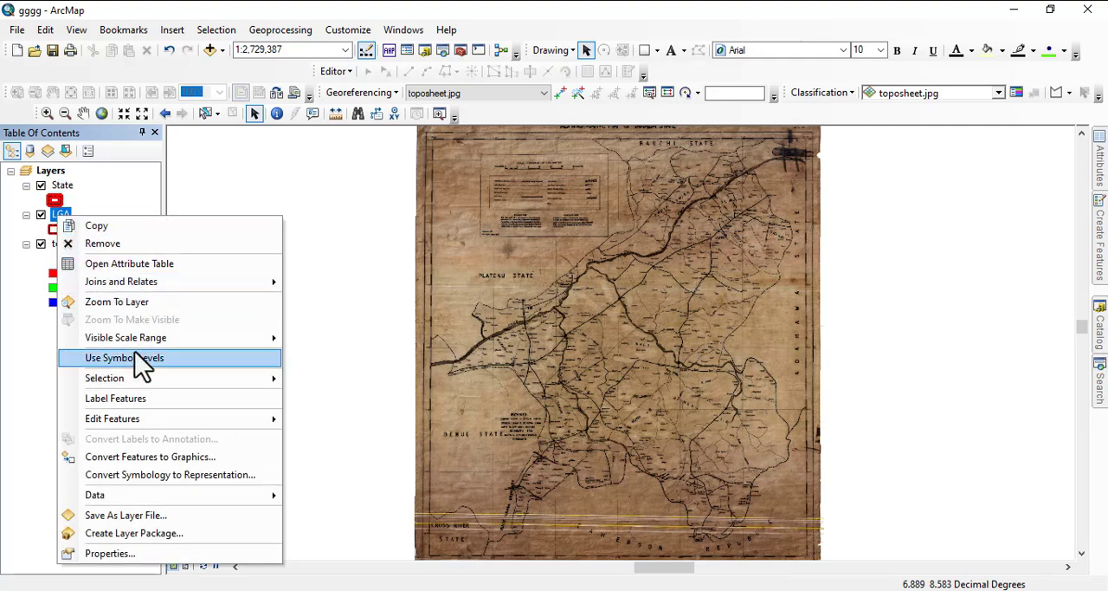
pyautogui.click(116, 302)
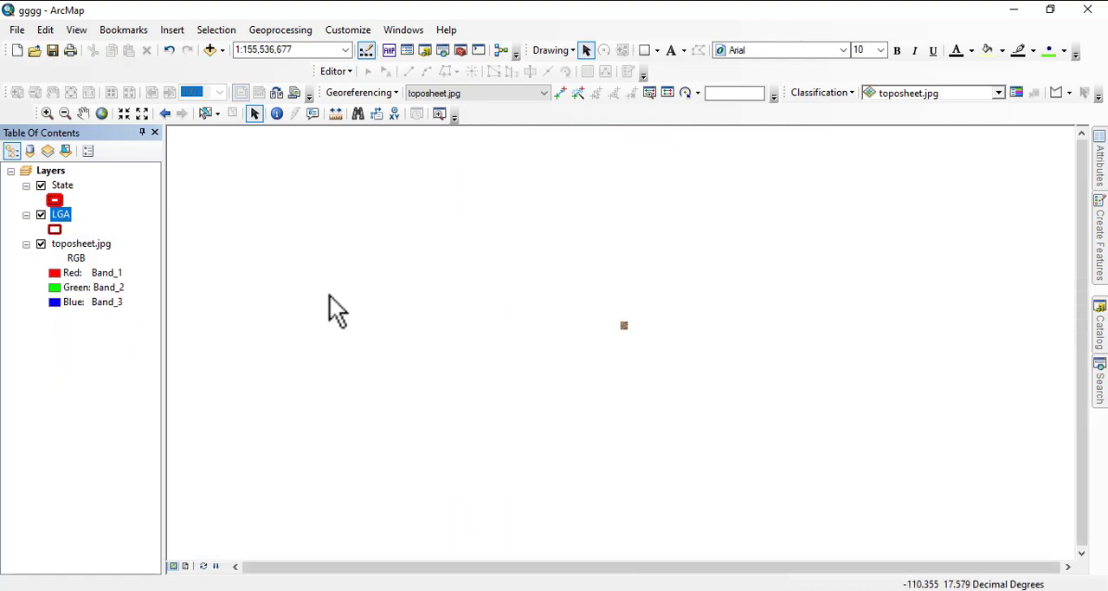
# - Zoom back to the extent of toposheet.jpg and remove the State layer from the map
pyautogui.rightClick(78, 246)
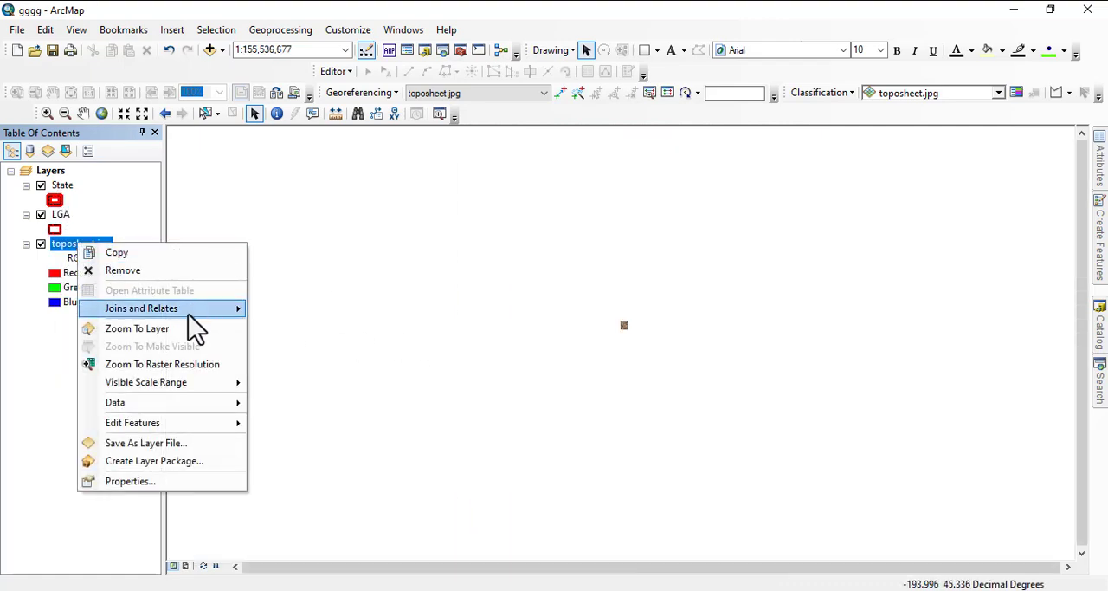
pyautogui.click(142, 329)
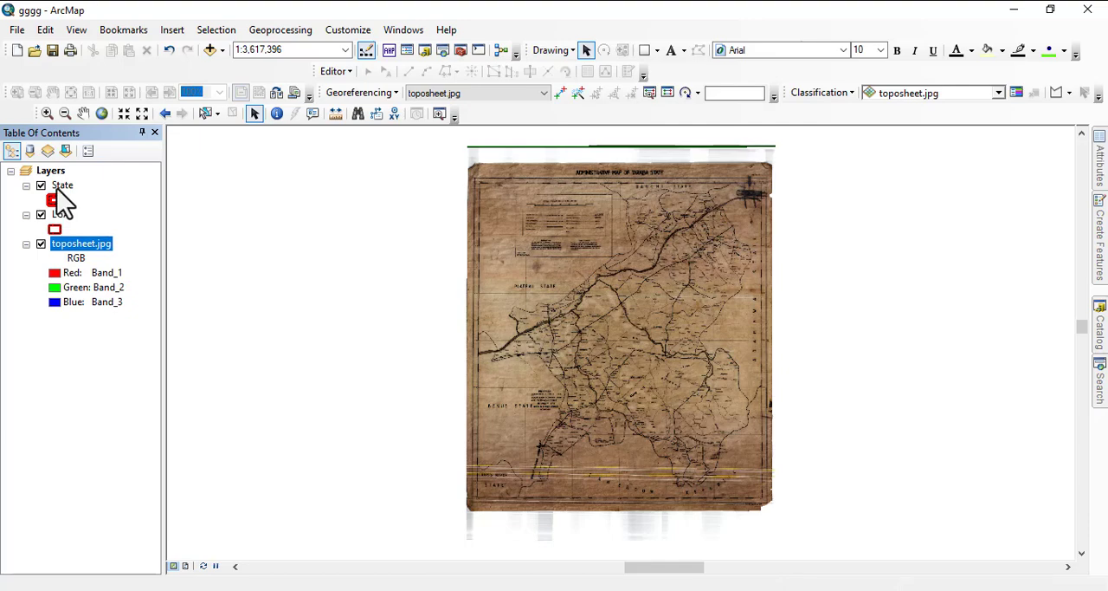
pyautogui.rightClick(61, 186)
pyautogui.click(115, 215)
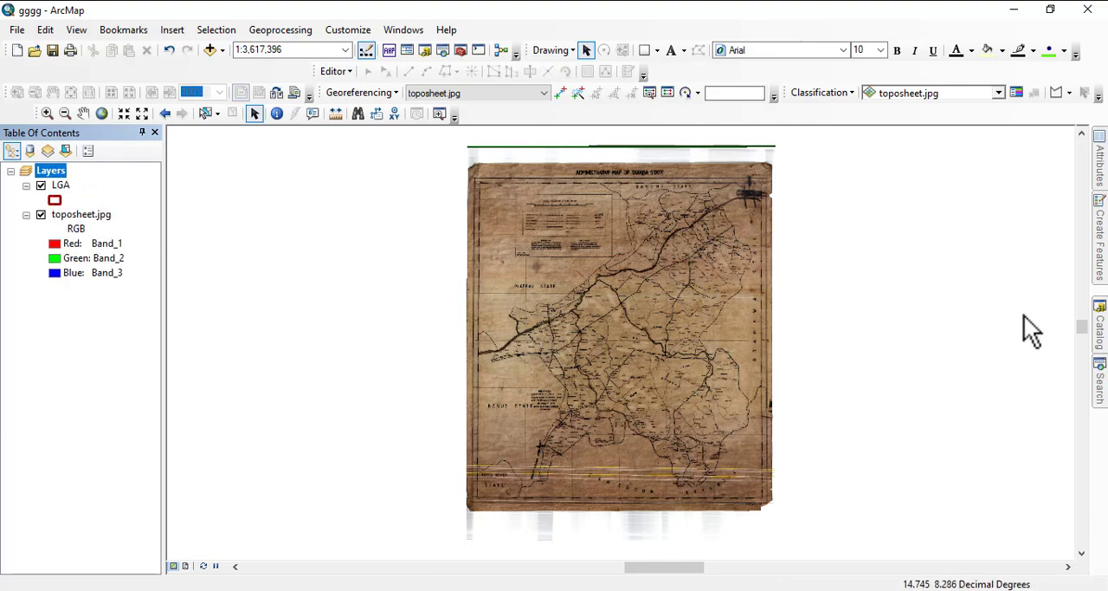
# - Try to load the exercise 6a.mpk map package from the exercises folder into the open map
pyautogui.click(1098, 333)
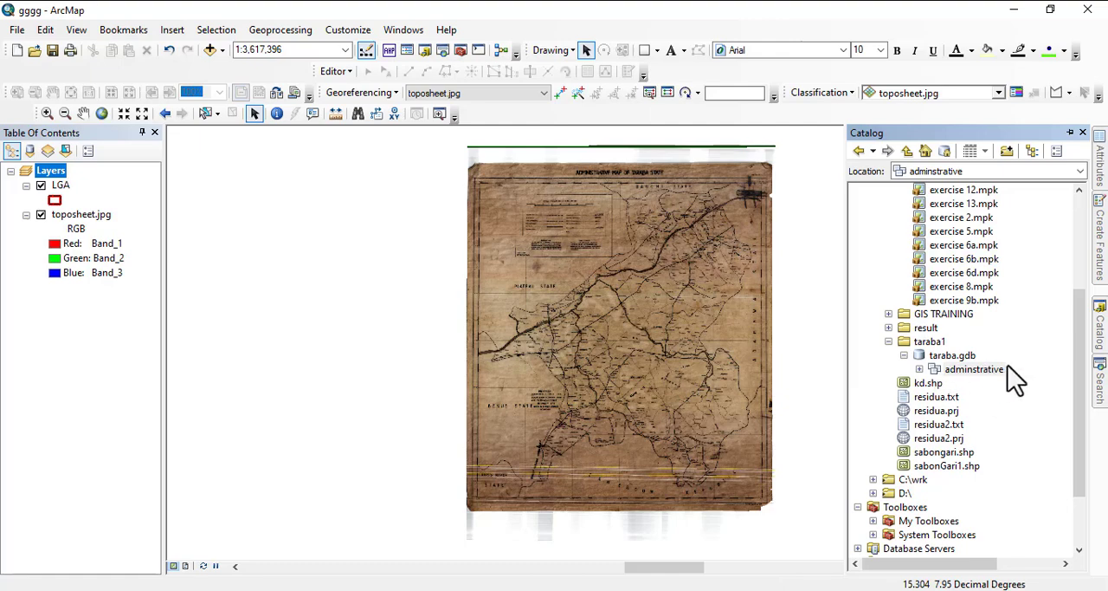
pyautogui.scroll(4, 926, 390)
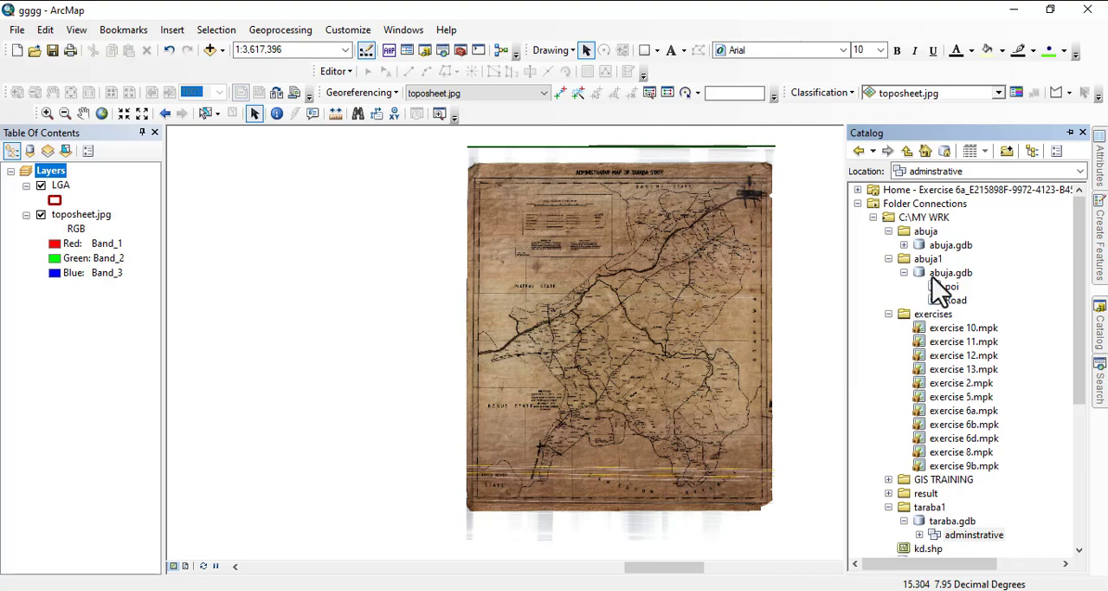
pyautogui.click(889, 313)
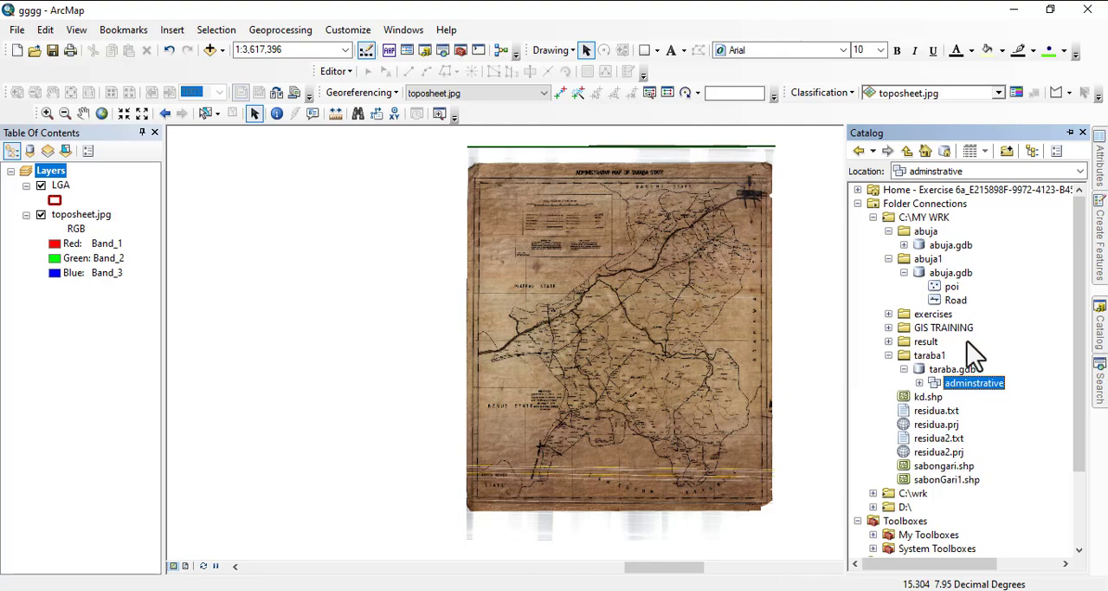
pyautogui.scroll(-2, 944, 472)
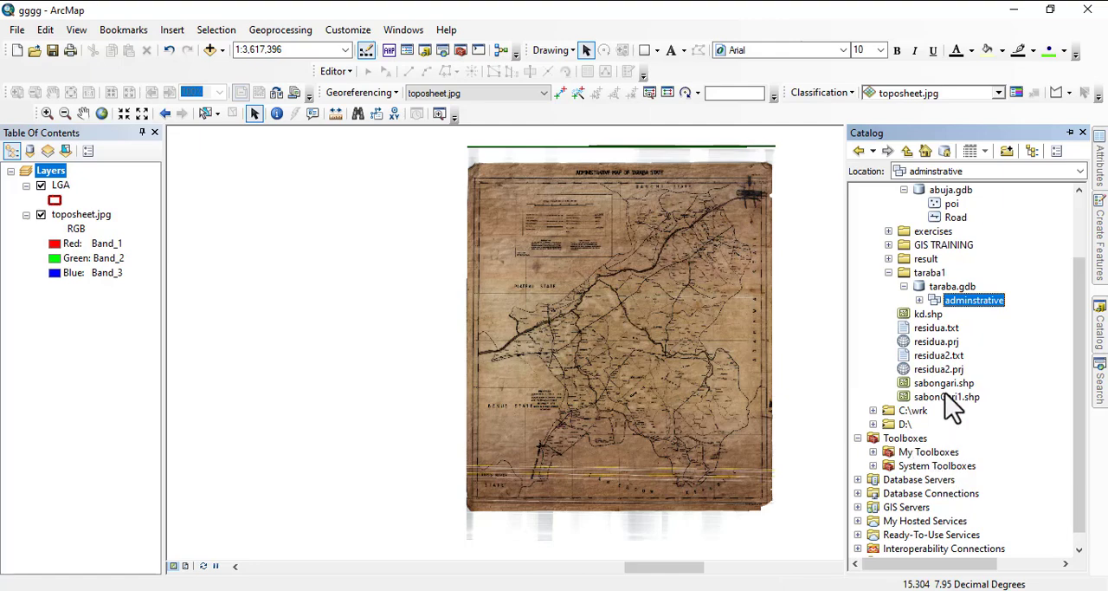
pyautogui.scroll(2, 961, 381)
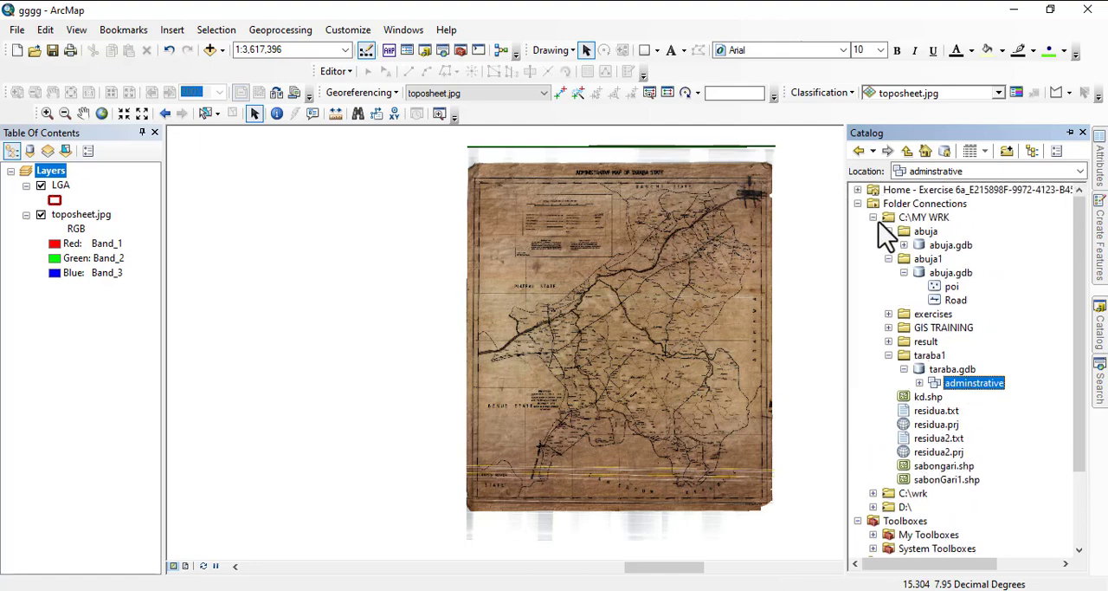
pyautogui.click(889, 314)
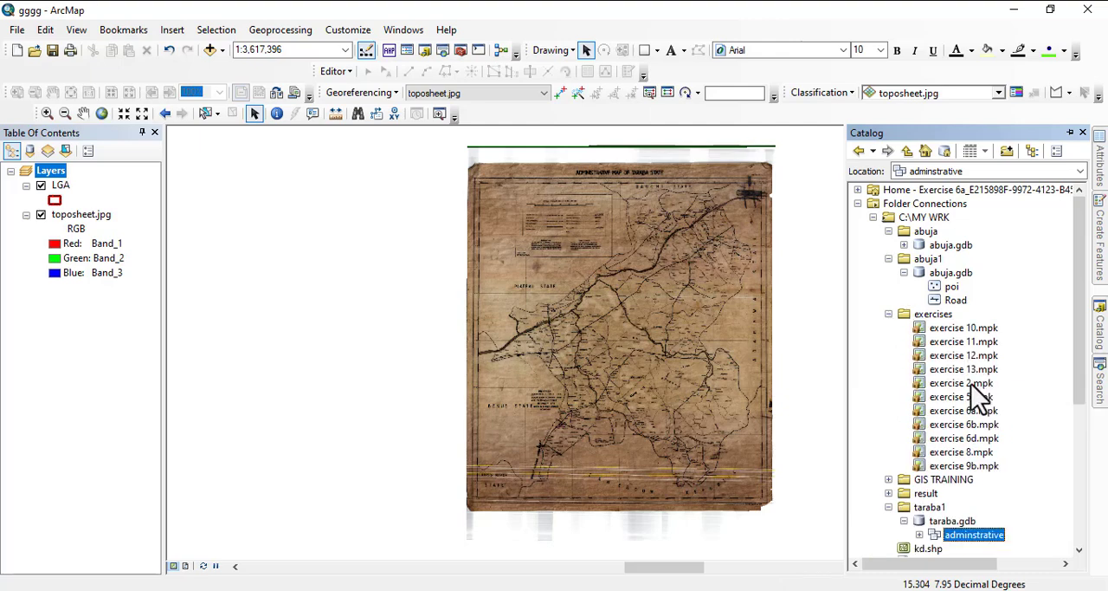
pyautogui.moveTo(970, 414); pyautogui.dragTo(741, 370)
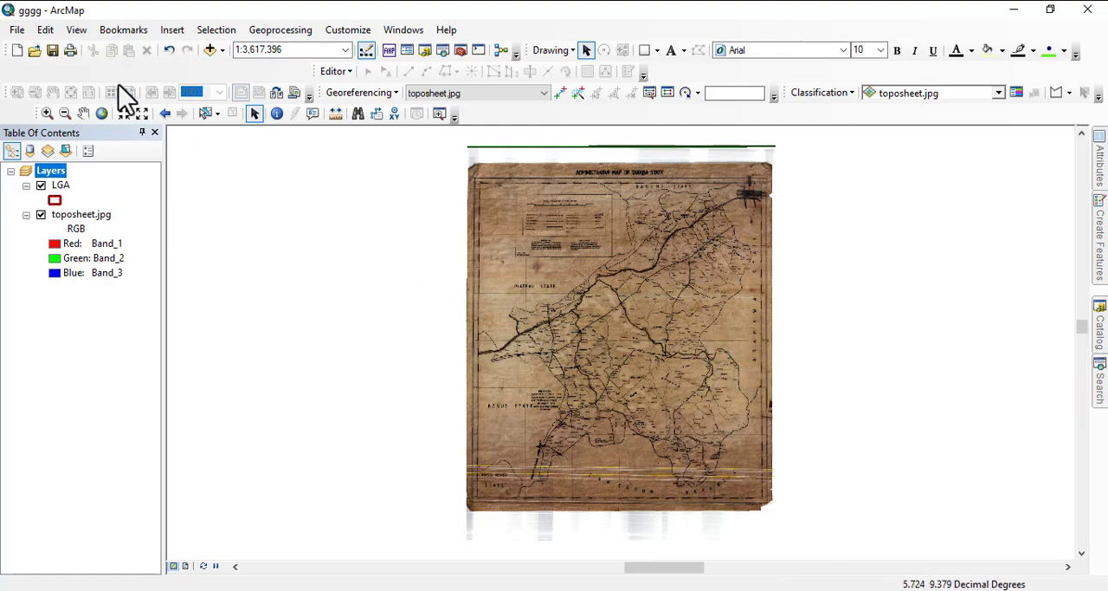
# - Create a new document from the Blank Map template and load exercise 6a.mpk from the exercises folder into it
pyautogui.click(17, 52)
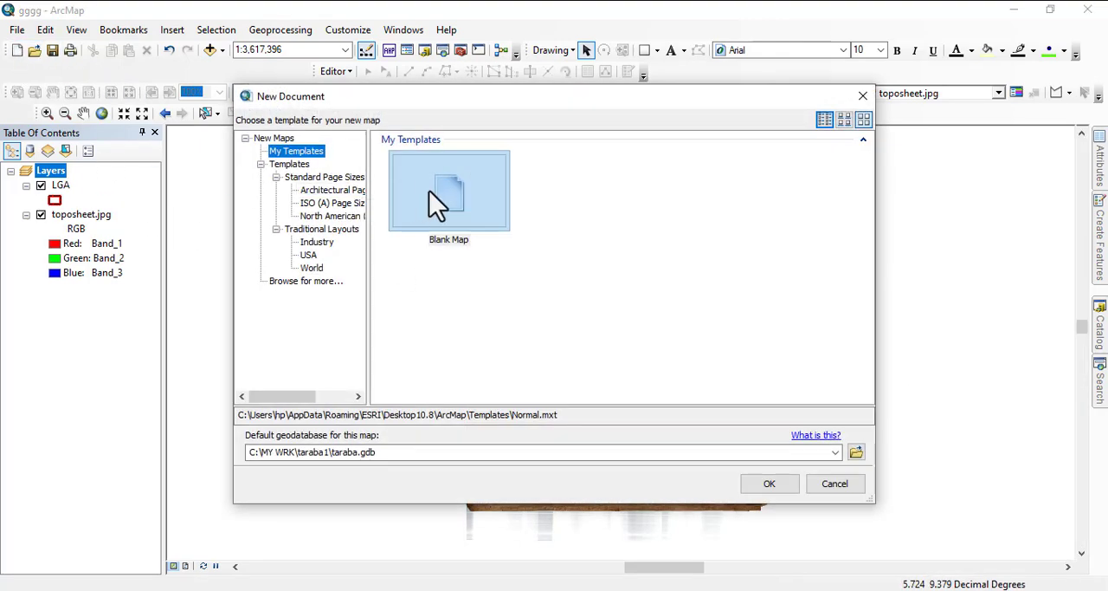
pyautogui.doubleClick(463, 206)
pyautogui.click(559, 338)
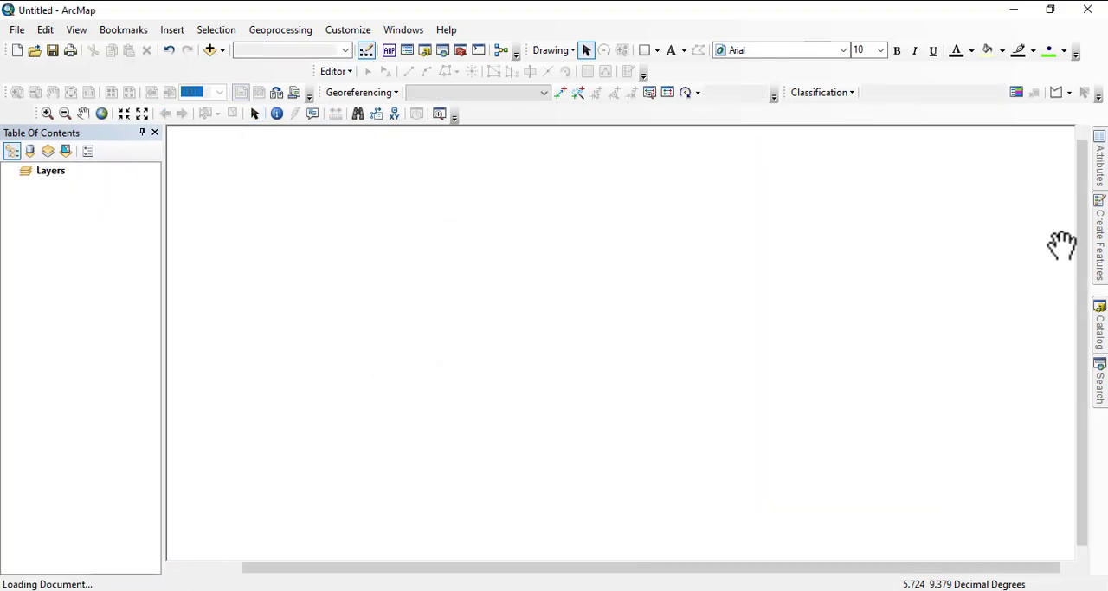
pyautogui.click(1100, 317)
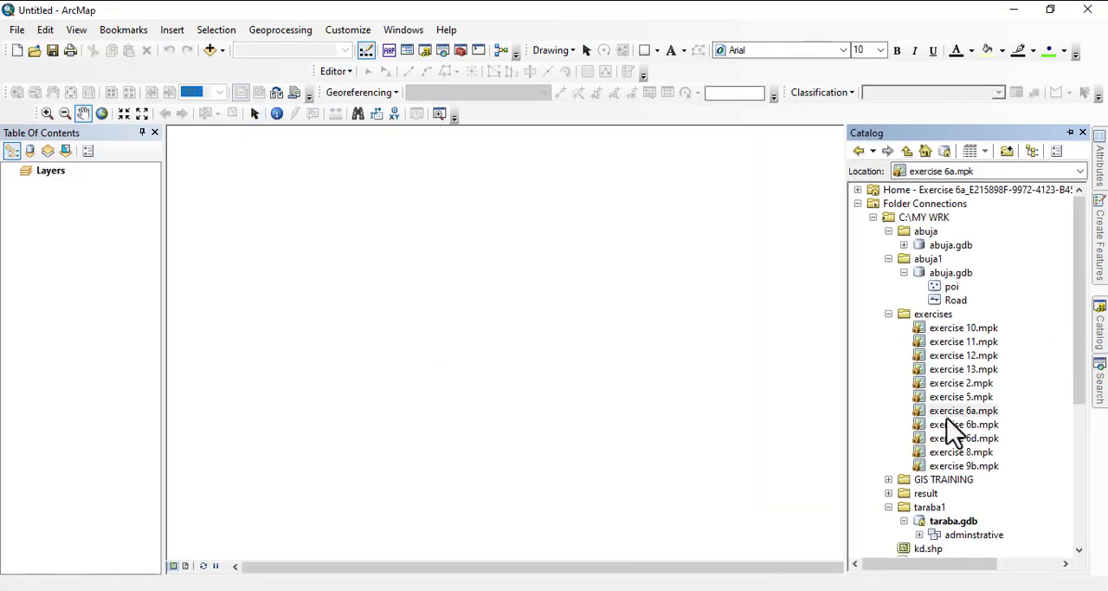
pyautogui.moveTo(953, 413); pyautogui.dragTo(740, 405)
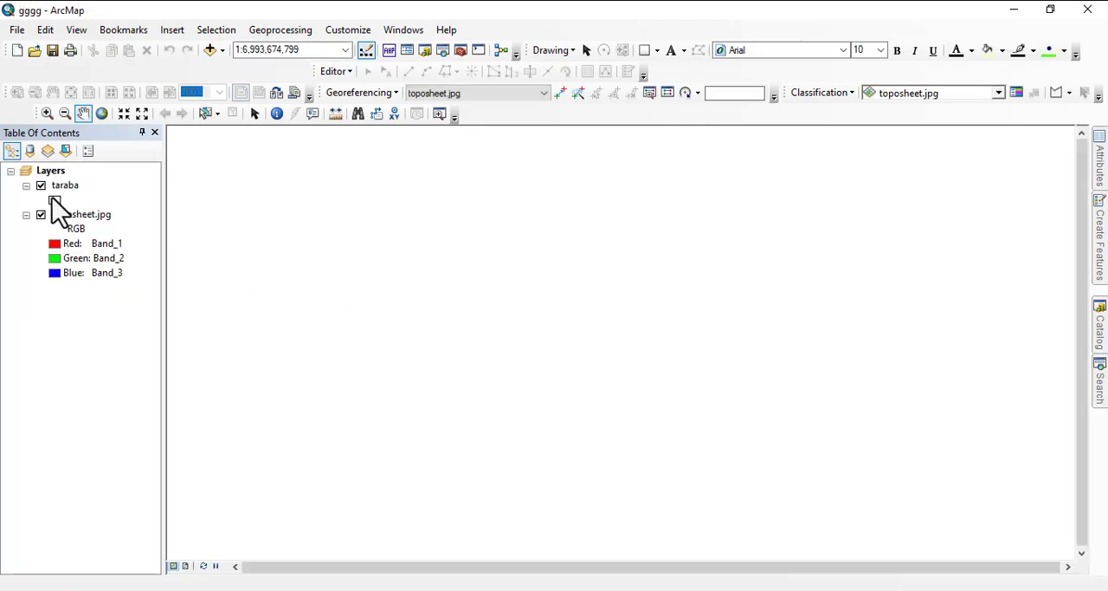
# - Apply the predefined STATE symbol to the taraba layer and zoom to the extent of toposheet.jpg
pyautogui.click(53, 200)
pyautogui.click(679, 270)
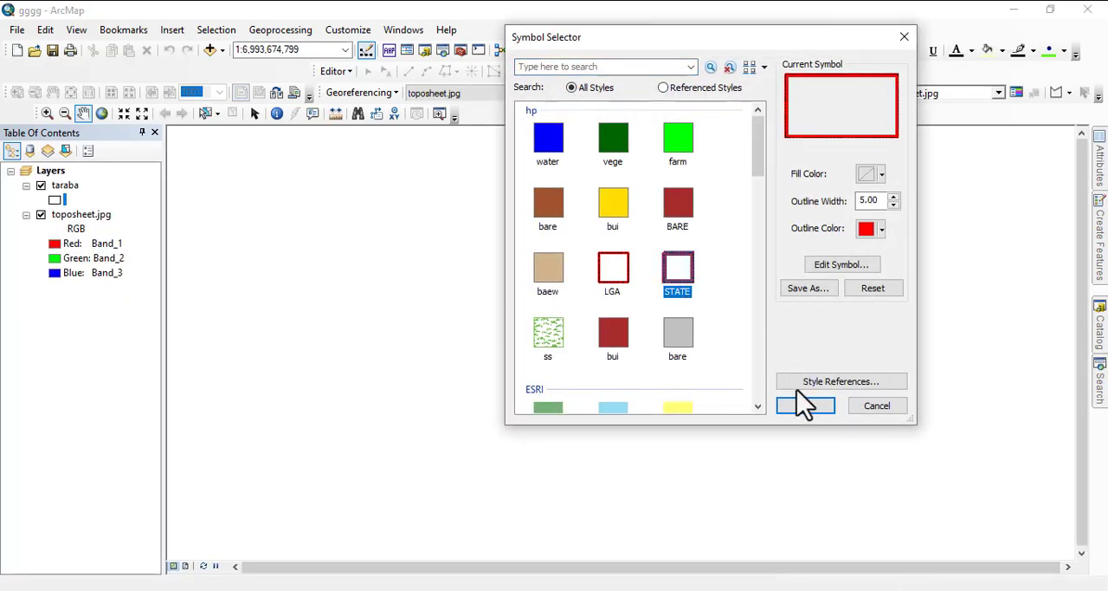
pyautogui.click(795, 411)
pyautogui.rightClick(82, 215)
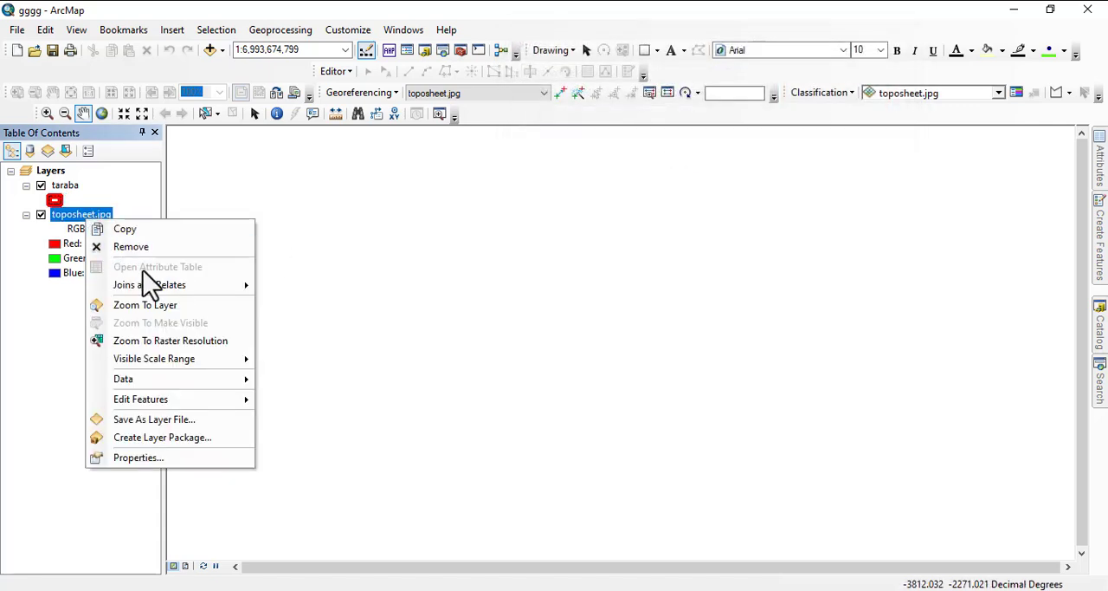
pyautogui.click(145, 304)
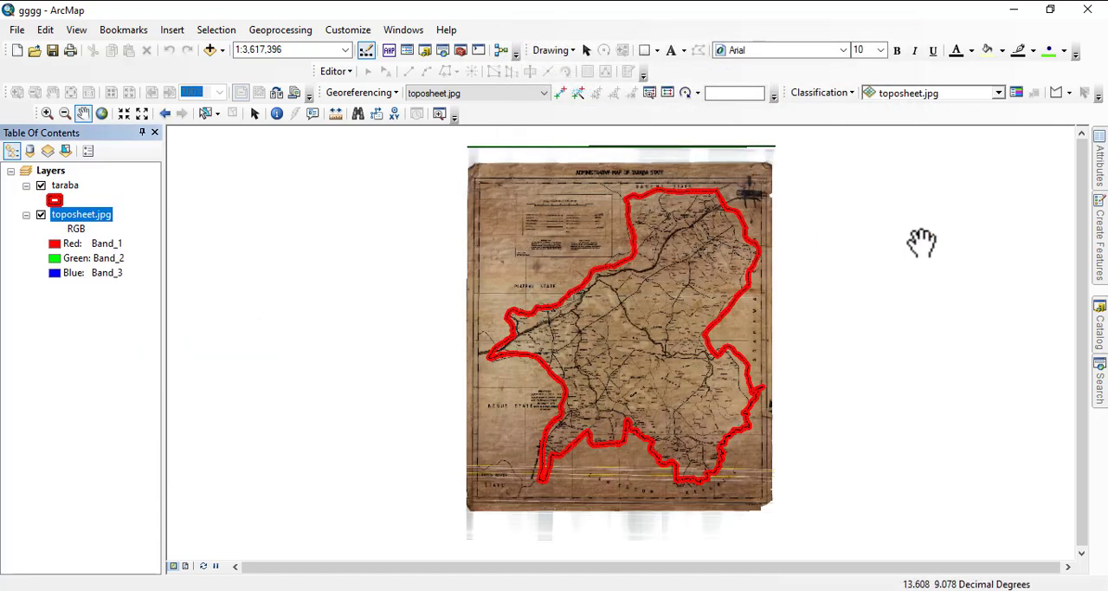
# - Add the LGA feature class from the adminstrative dataset in taraba1's taraba.gdb to the map
pyautogui.click(1102, 338)
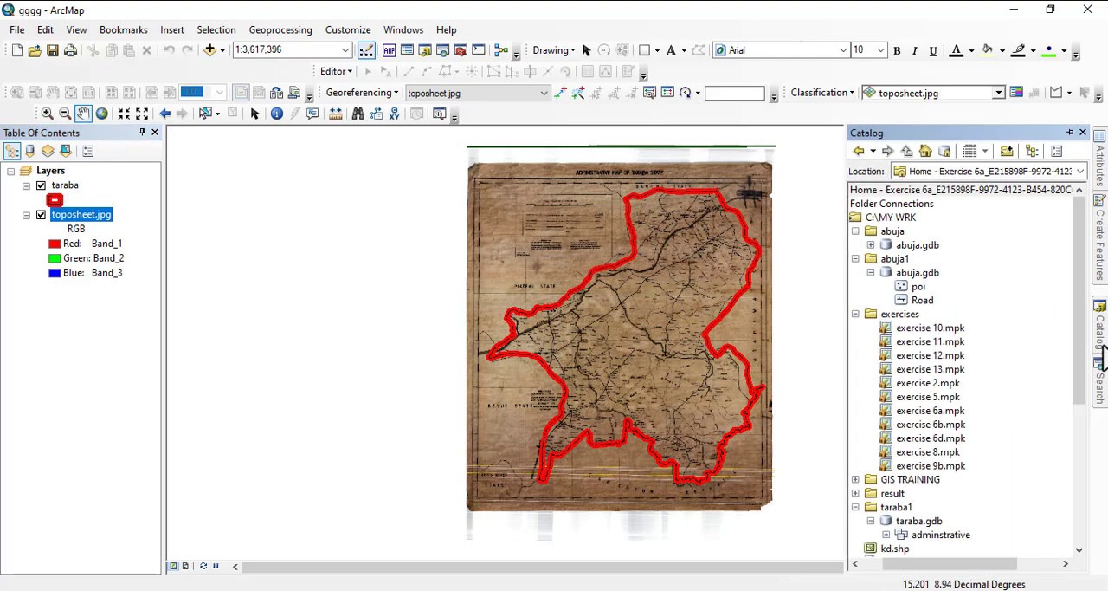
pyautogui.scroll(-4, 909, 489)
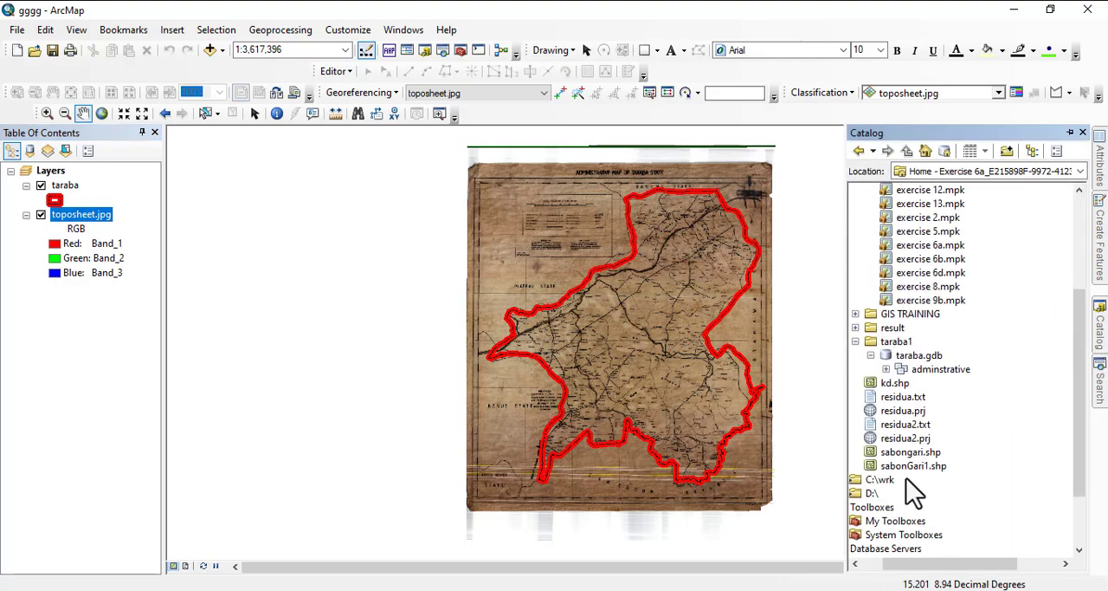
pyautogui.click(885, 369)
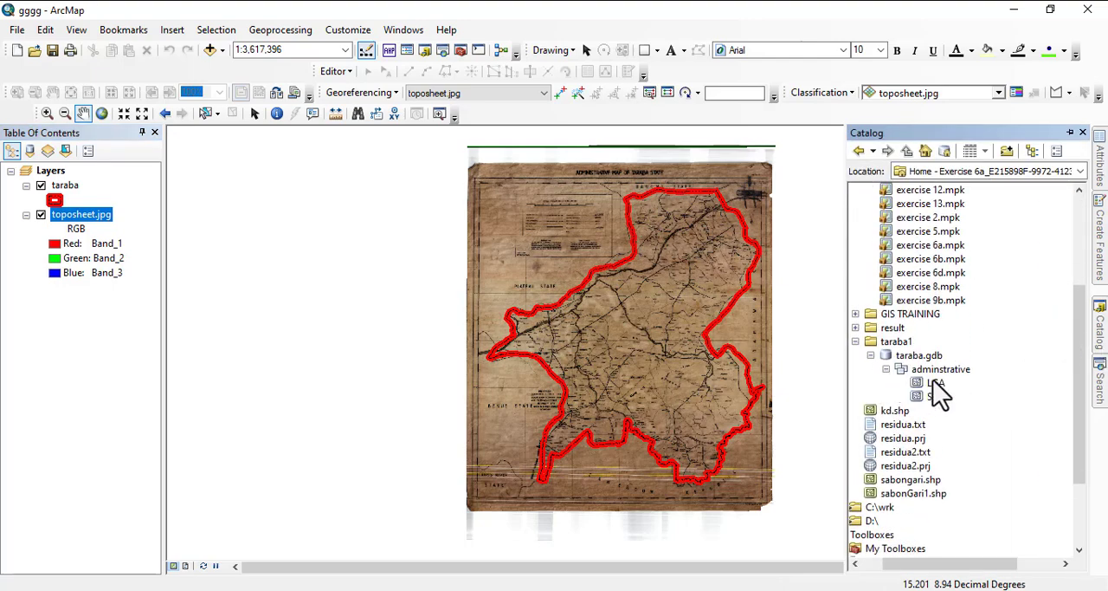
pyautogui.moveTo(935, 382); pyautogui.dragTo(624, 337)
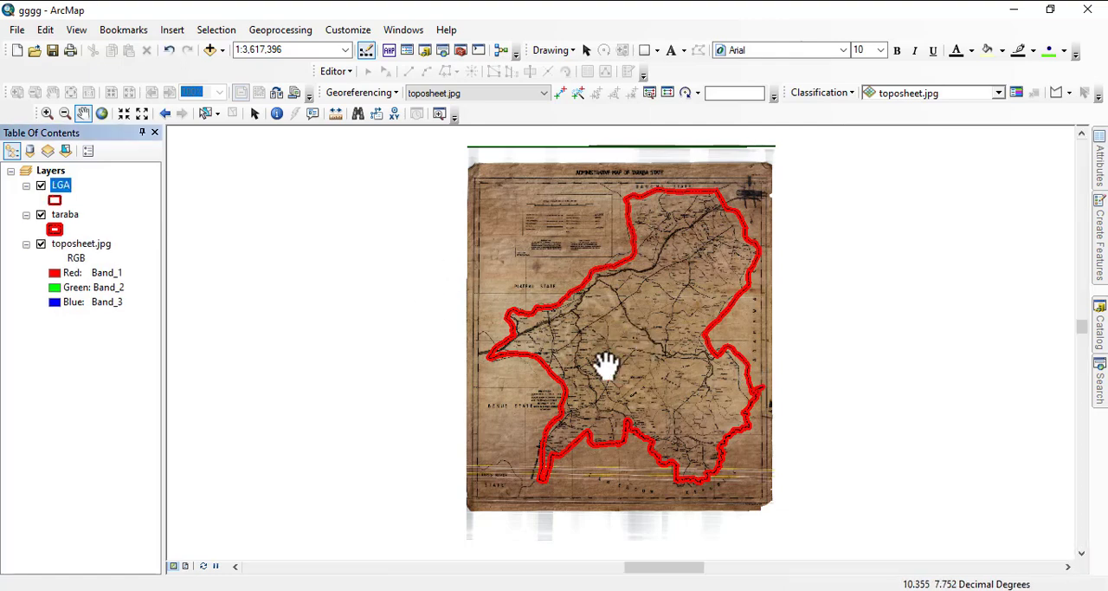
# - Start an edit session on the LGA layer in the taraba.gdb file geodatabase
pyautogui.scroll(1, 214, 164)
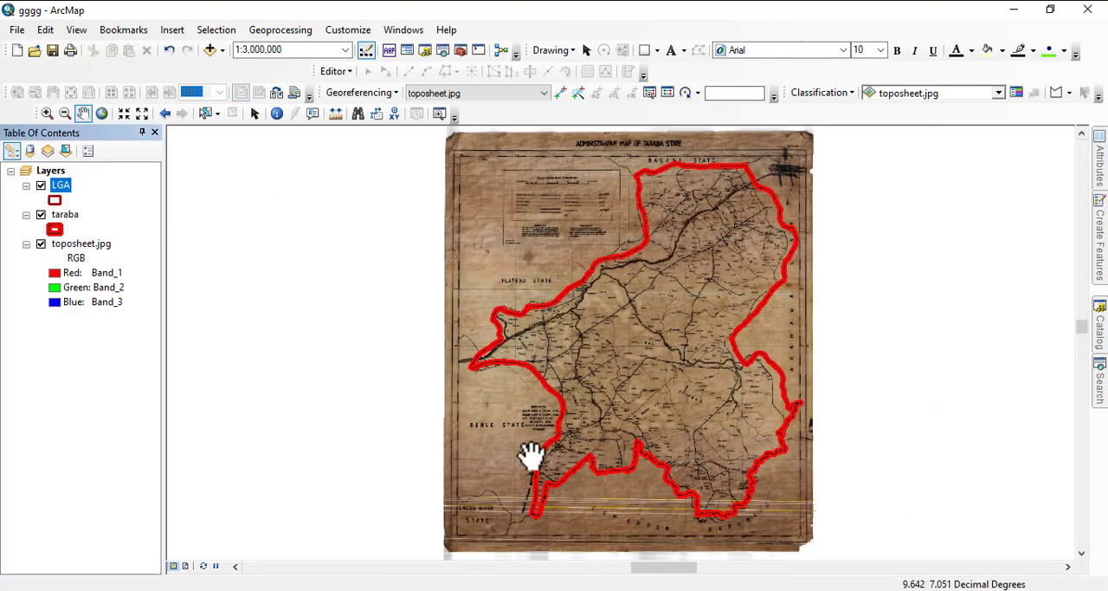
pyautogui.scroll(1, 546, 443)
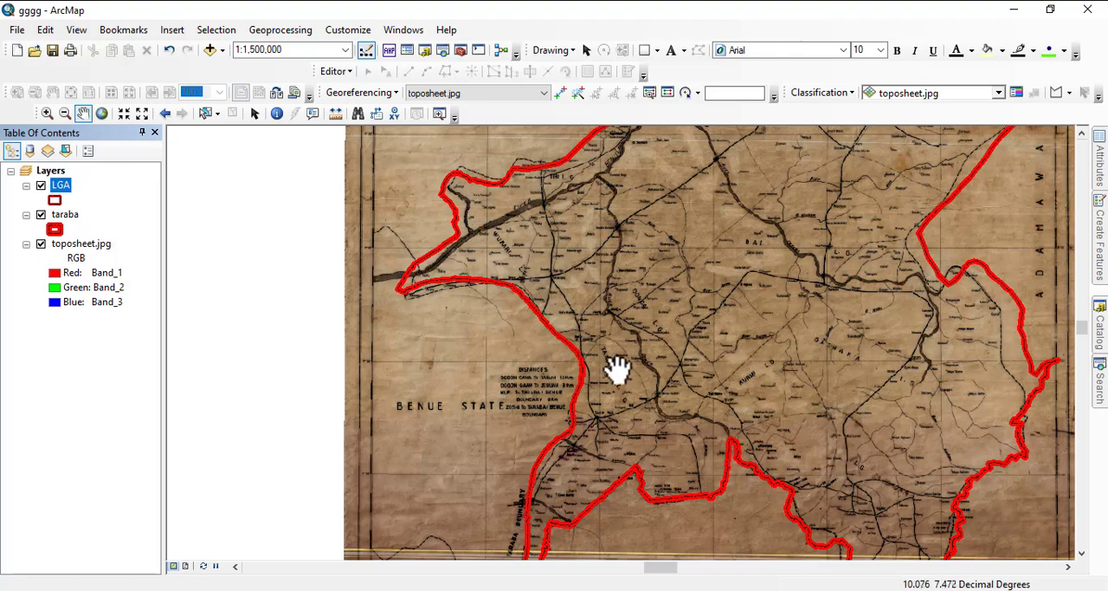
pyautogui.moveTo(613, 371); pyautogui.dragTo(559, 331)
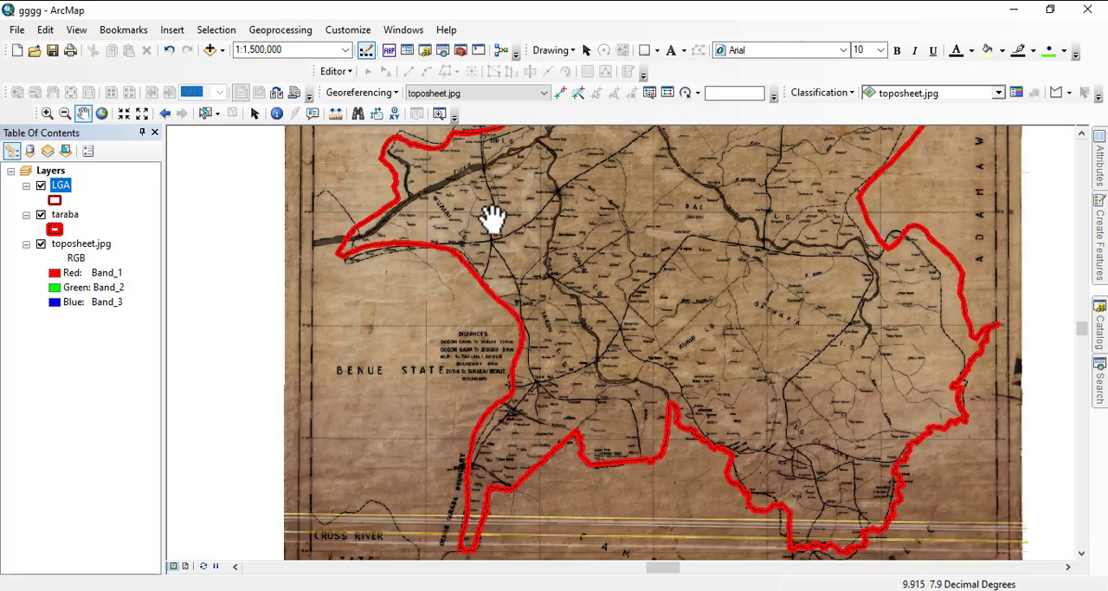
pyautogui.click(338, 71)
pyautogui.click(340, 72)
pyautogui.click(342, 74)
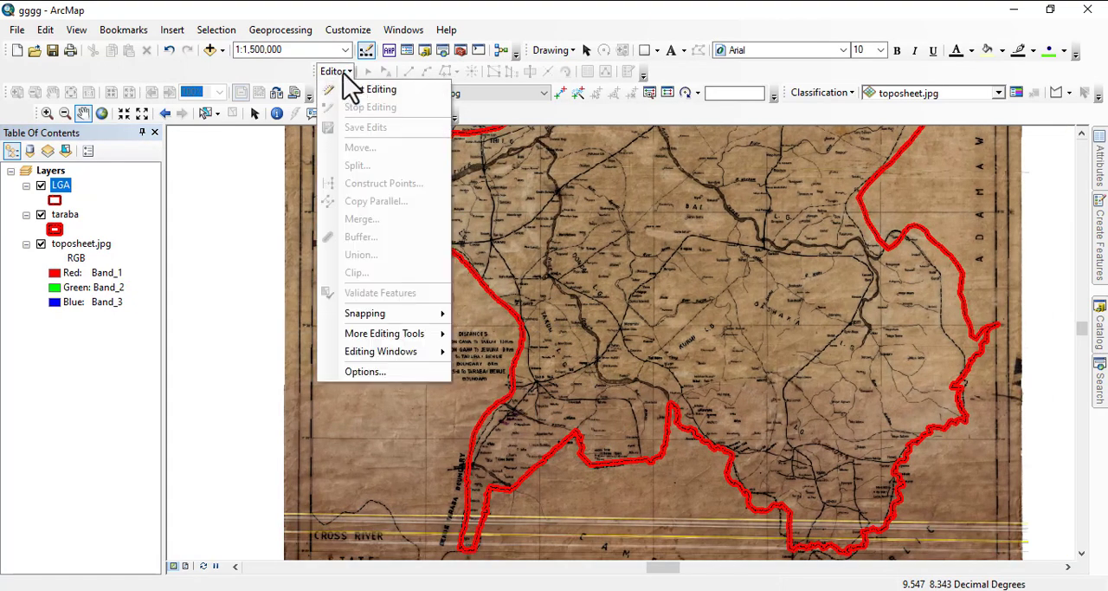
pyautogui.click(342, 74)
pyautogui.click(340, 75)
pyautogui.click(373, 92)
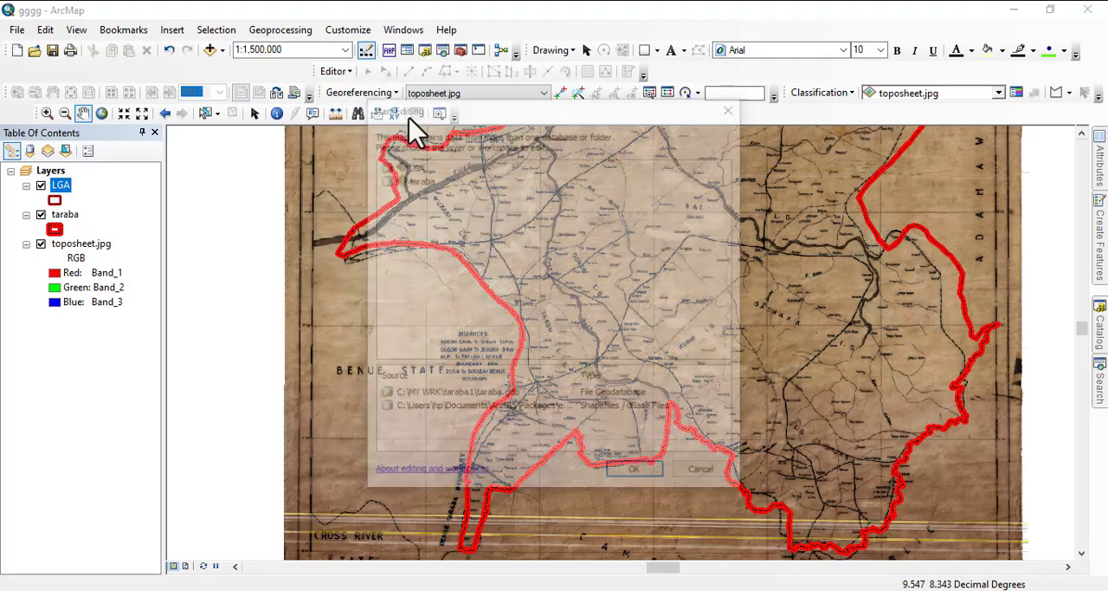
pyautogui.click(416, 170)
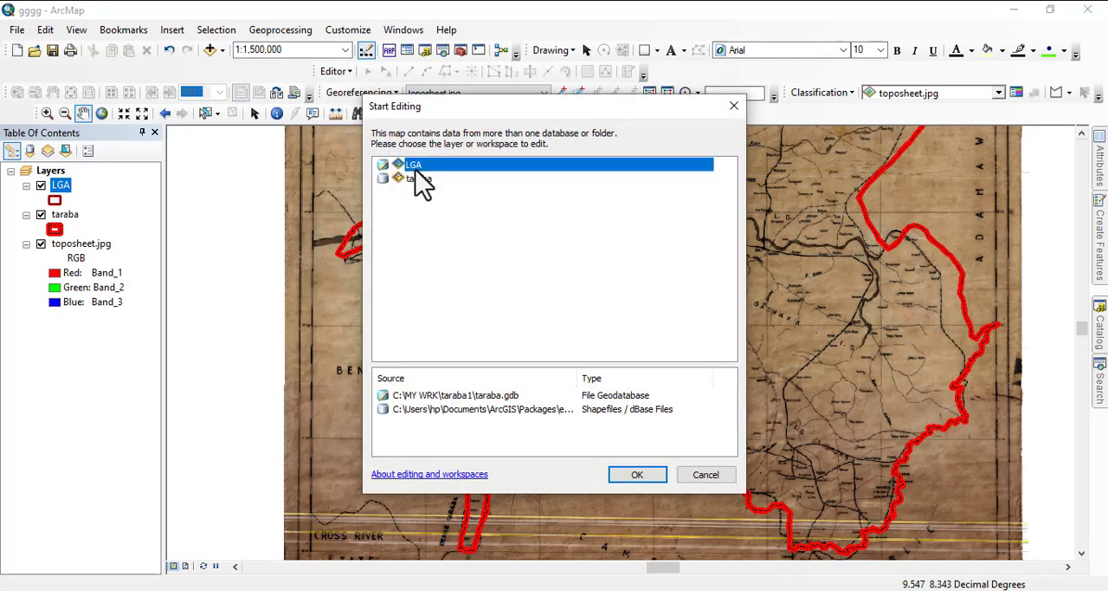
pyautogui.click(639, 474)
# - Choose the LGA feature template with the Polygon construction tool for digitizing new features
pyautogui.scroll(3, 579, 409)
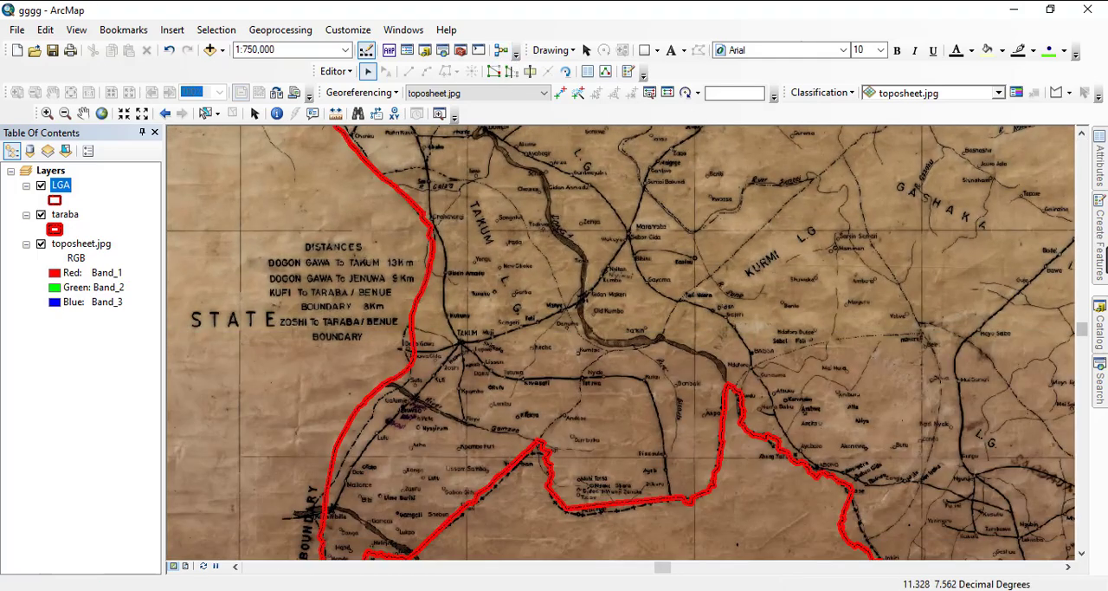
pyautogui.click(1102, 232)
pyautogui.click(898, 188)
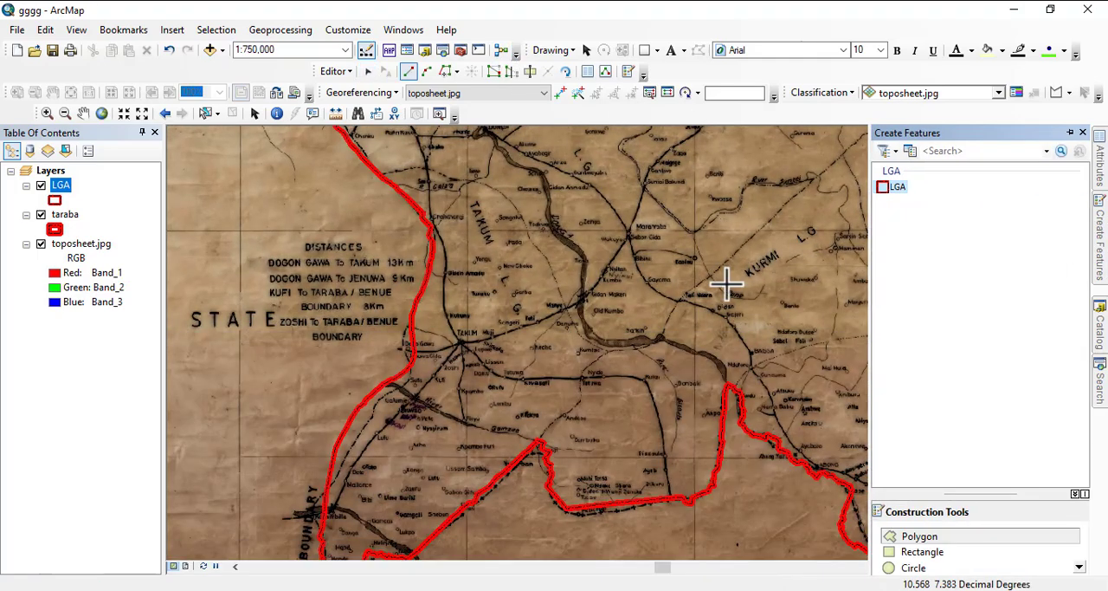
pyautogui.scroll(3, 618, 391)
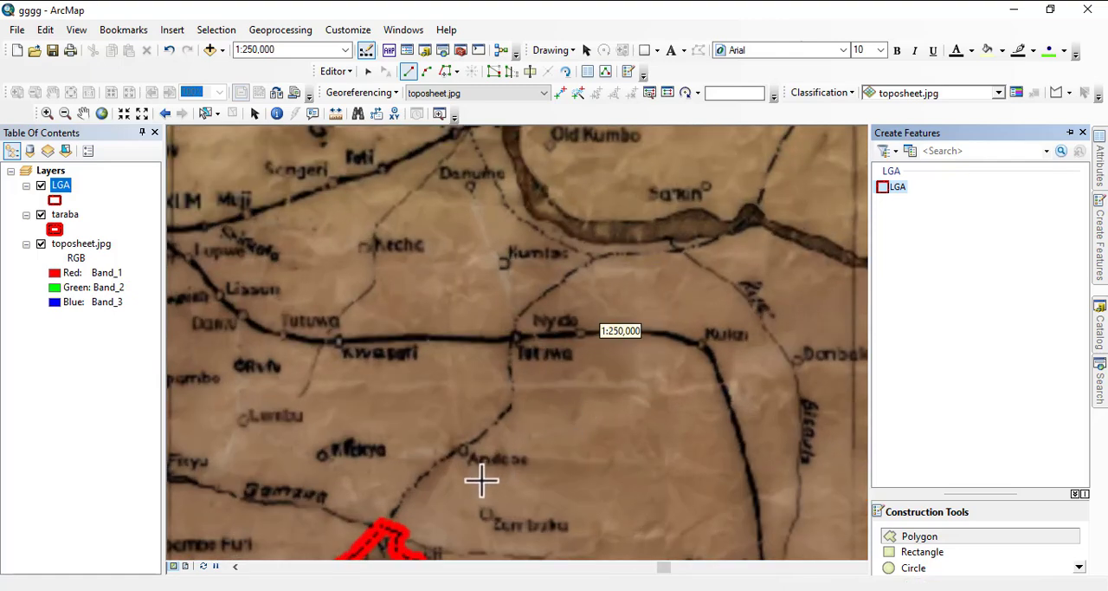
pyautogui.moveTo(399, 469); pyautogui.dragTo(470, 373)
pyautogui.scroll(1, 469, 426)
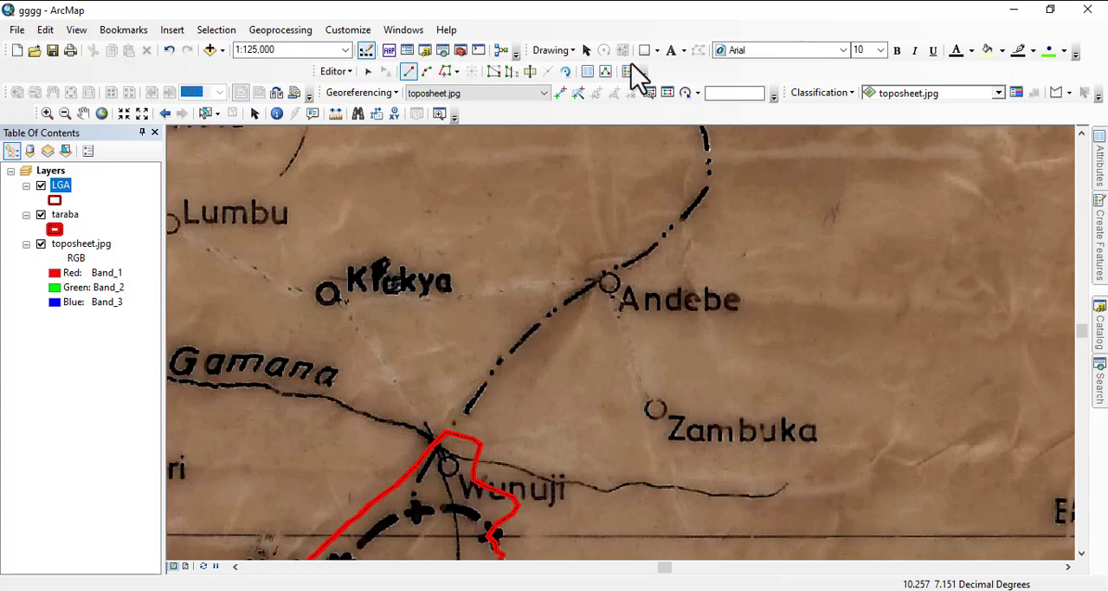
# - Display the Snapping toolbar and dock it next to the image classification tools
pyautogui.rightClick(579, 113)
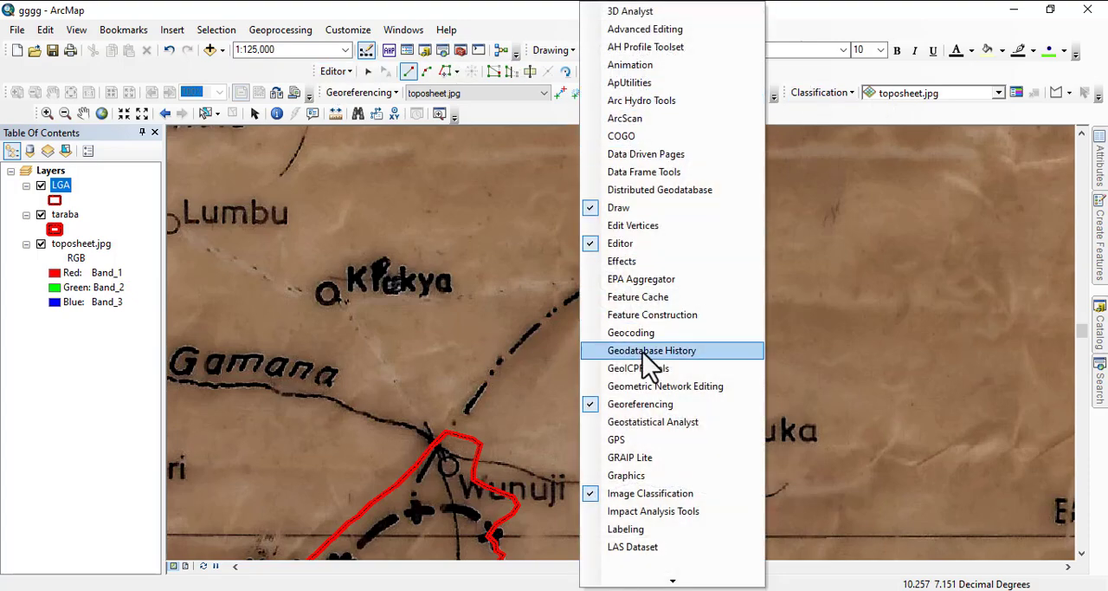
pyautogui.moveTo(665, 582)
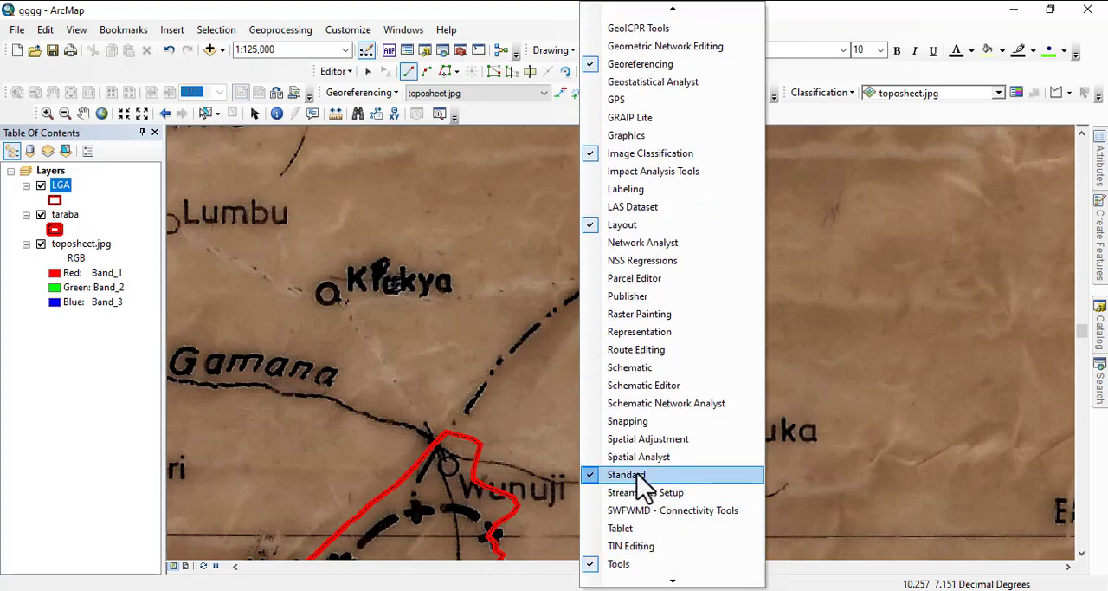
pyautogui.click(645, 422)
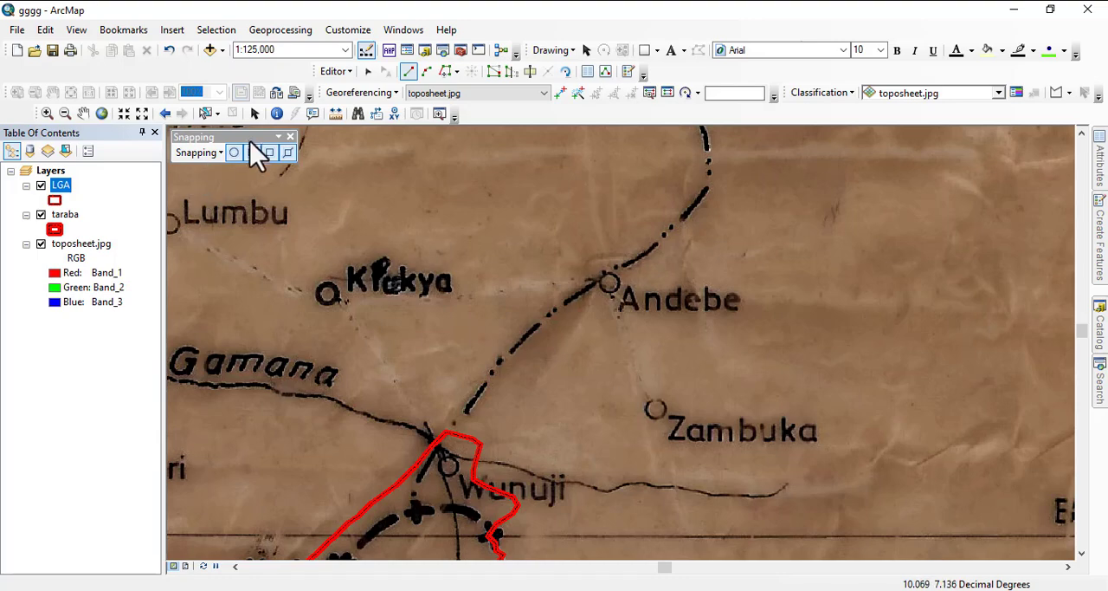
pyautogui.moveTo(248, 140); pyautogui.dragTo(597, 87)
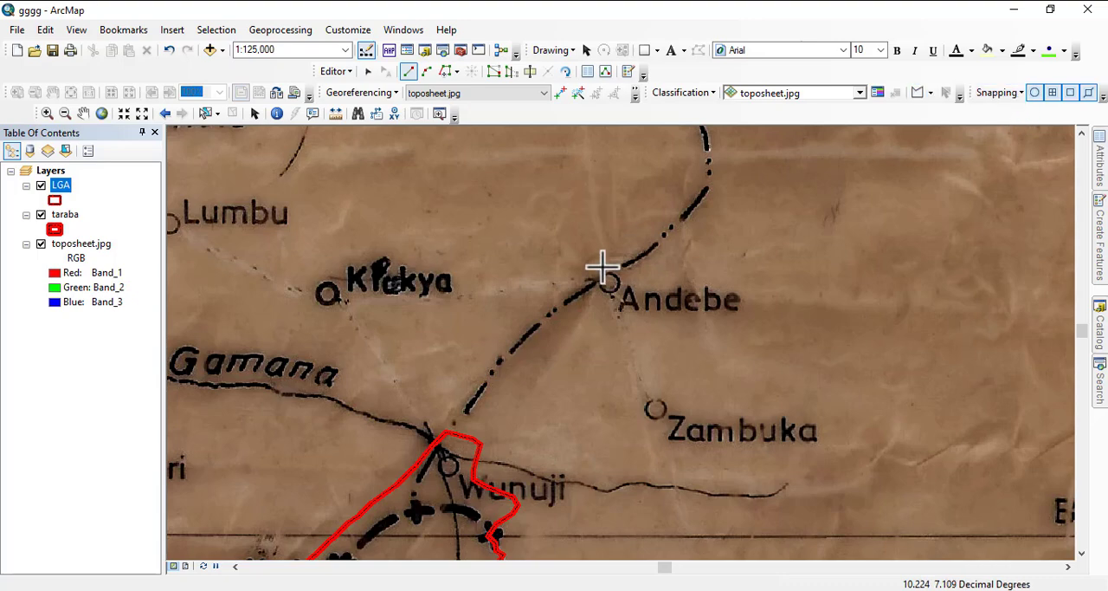
# - Begin an LGA polygon at the taraba boundary vertex near Wunuji and trace the dash-dot boundary northeast past Andebe
pyautogui.click(445, 432)
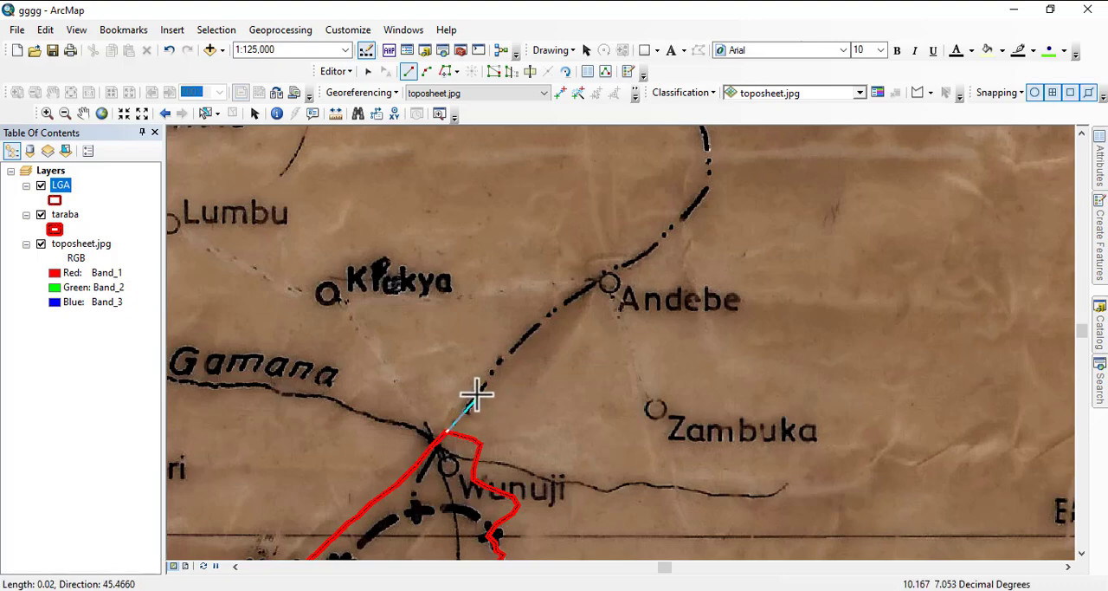
pyautogui.click(475, 396)
pyautogui.click(500, 359)
pyautogui.click(538, 327)
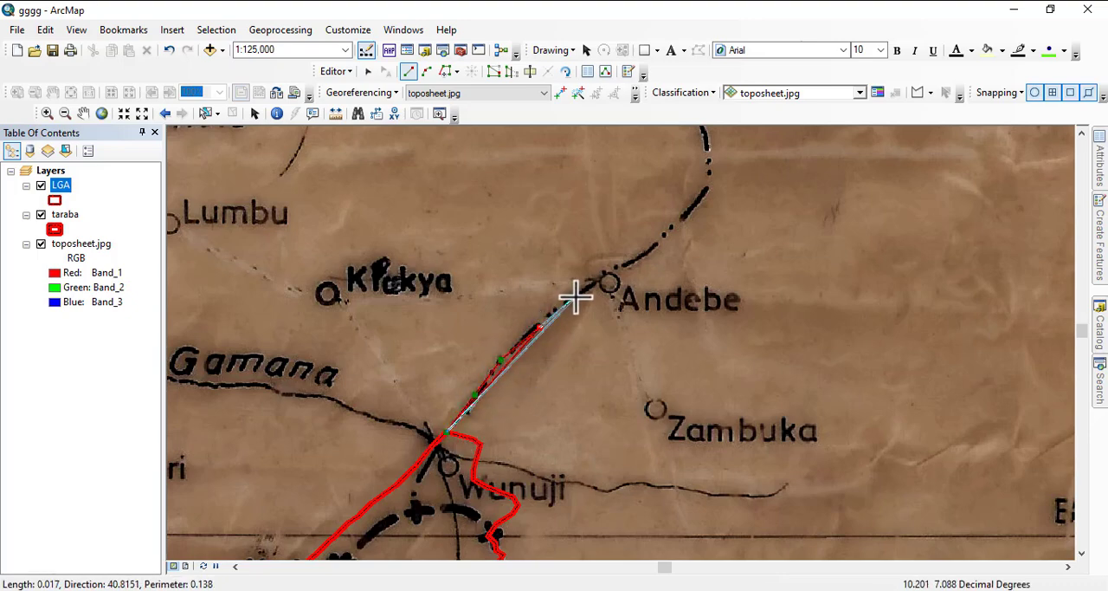
pyautogui.click(576, 297)
pyautogui.click(627, 271)
pyautogui.click(666, 232)
pyautogui.click(690, 218)
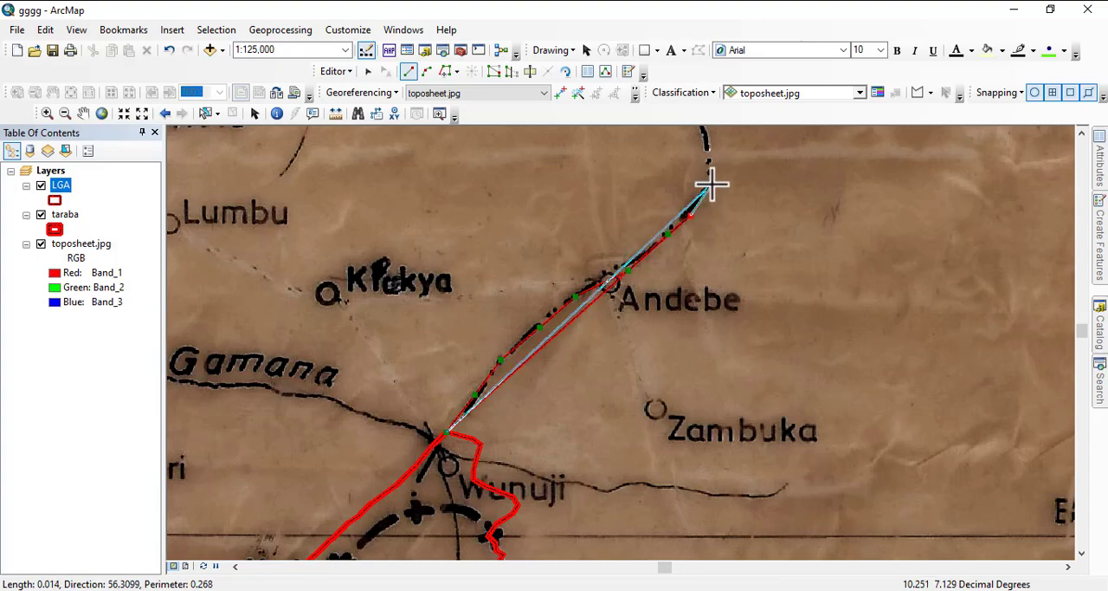
pyautogui.click(710, 185)
# - Continue the LGA polygon along the dash-dot boundary north past Tutuwa to the boundary junction east of Kumtse
pyautogui.moveTo(711, 178); pyautogui.dragTo(774, 493)
pyautogui.click(771, 487)
pyautogui.click(766, 461)
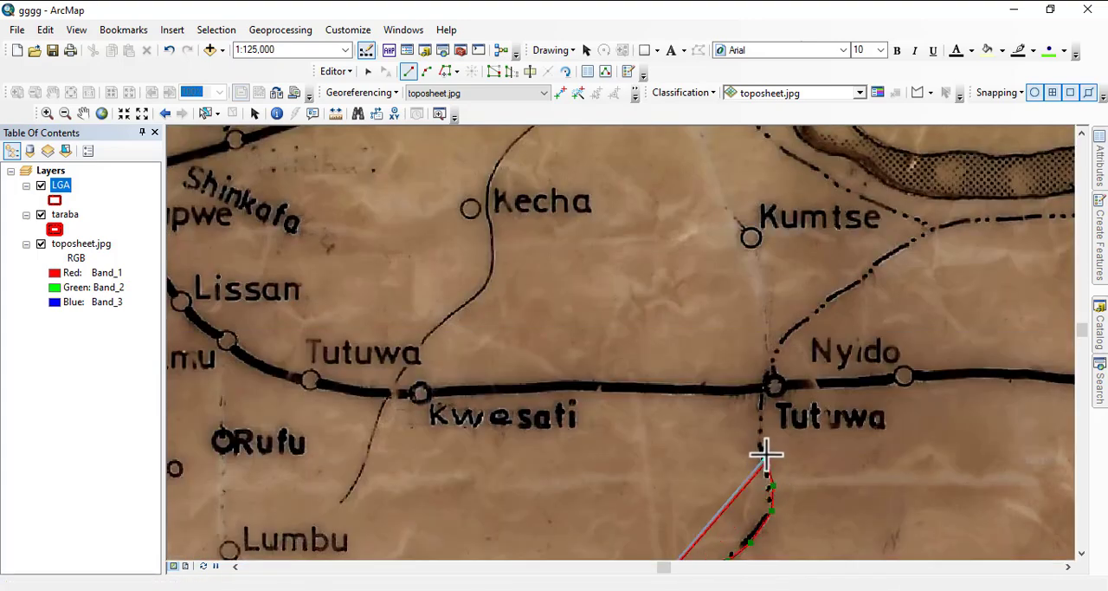
pyautogui.click(761, 436)
pyautogui.click(765, 381)
pyautogui.click(778, 347)
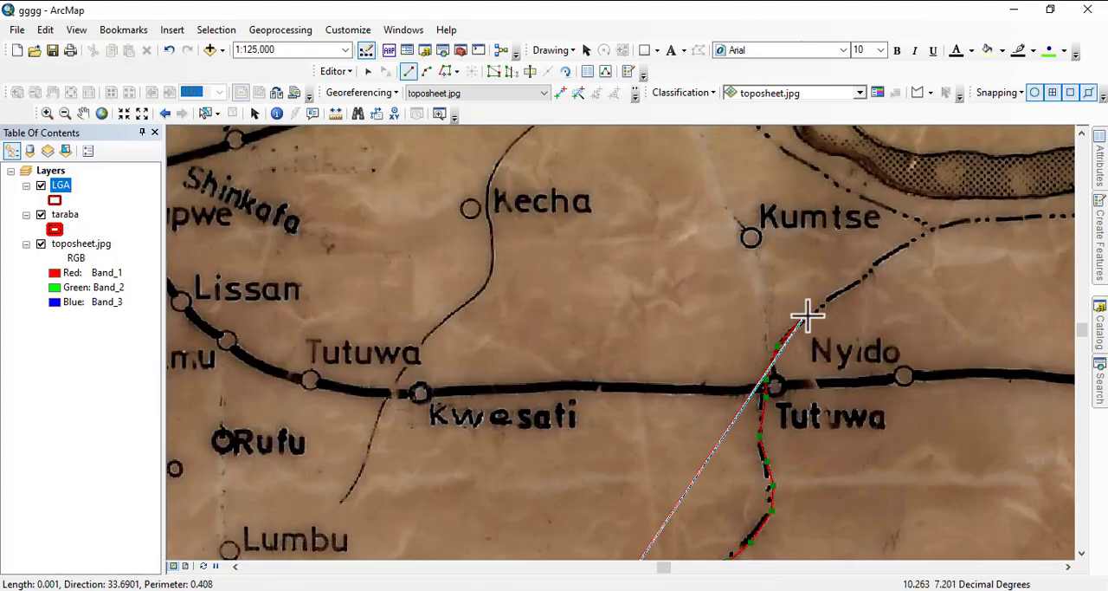
pyautogui.click(806, 319)
pyautogui.click(840, 285)
pyautogui.click(859, 278)
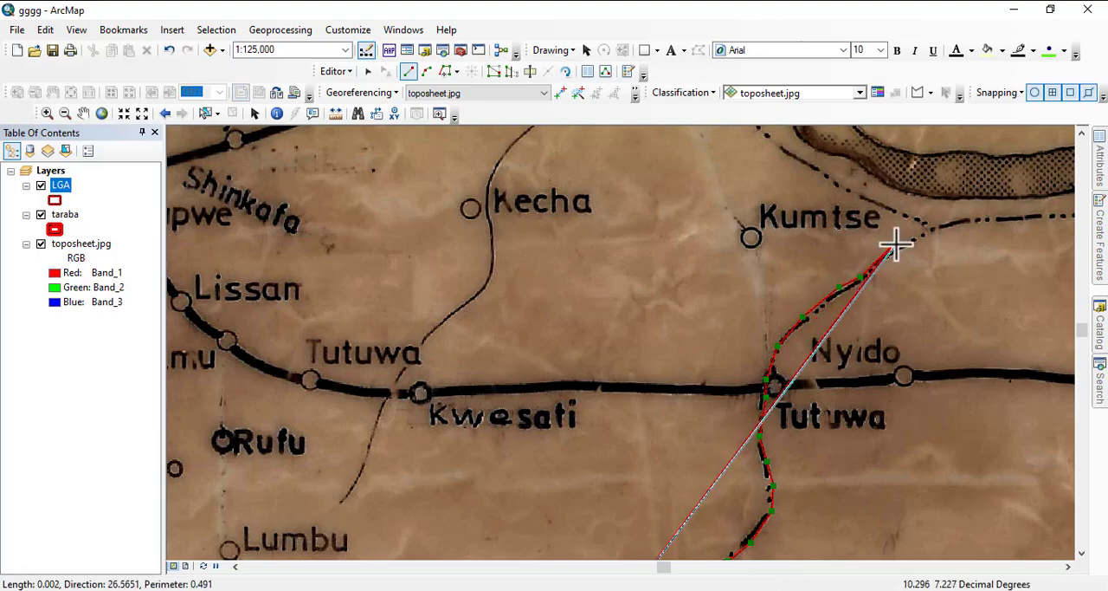
pyautogui.moveTo(895, 240); pyautogui.dragTo(806, 455)
pyautogui.click(812, 456)
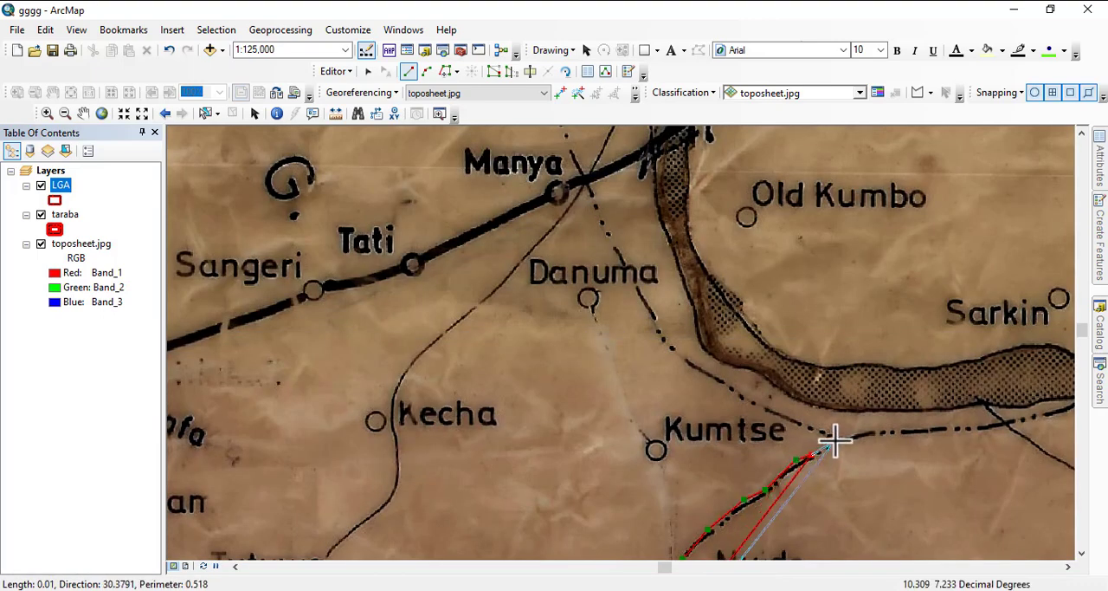
pyautogui.click(835, 440)
# - Trace the LGA polygon northwest from the junction near Kumtse along the dash-dot boundary past Danuma
pyautogui.click(816, 426)
pyautogui.click(785, 418)
pyautogui.click(710, 374)
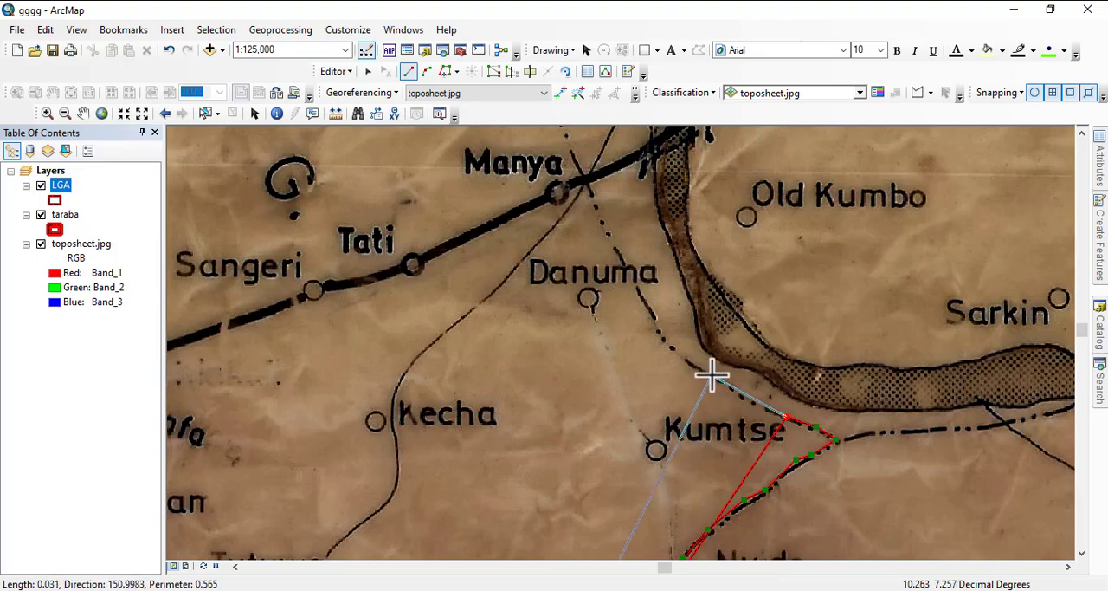
pyautogui.click(670, 347)
pyautogui.click(657, 320)
pyautogui.click(634, 285)
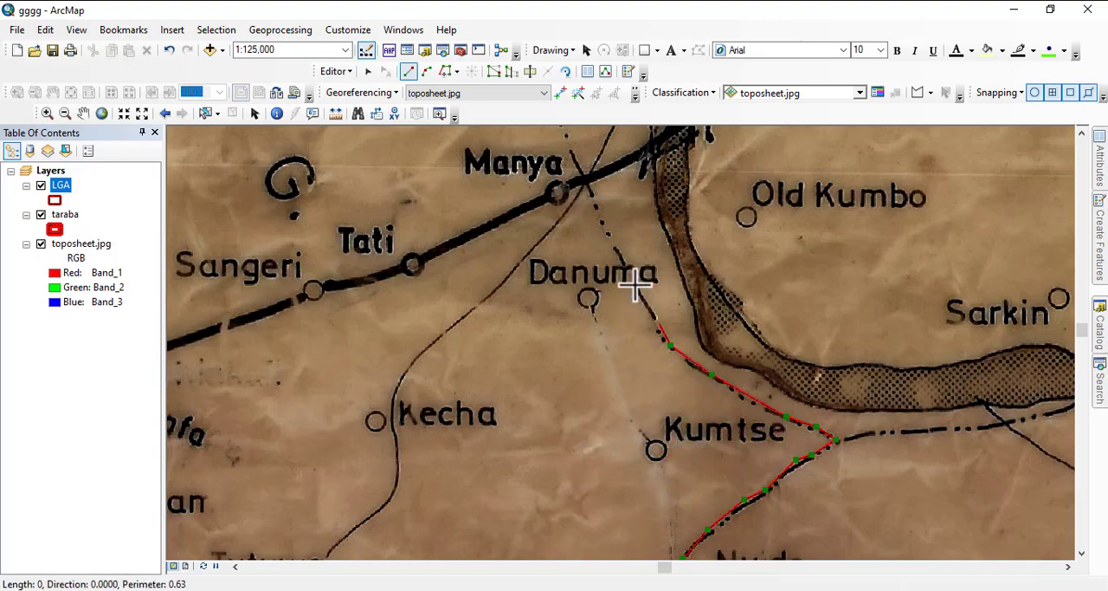
pyautogui.click(610, 234)
# - Continue the LGA polygon north-northwest along the dash-dot boundary from Danuma past Manya to the stretch northeast of New Gboko
pyautogui.moveTo(607, 225); pyautogui.dragTo(871, 554)
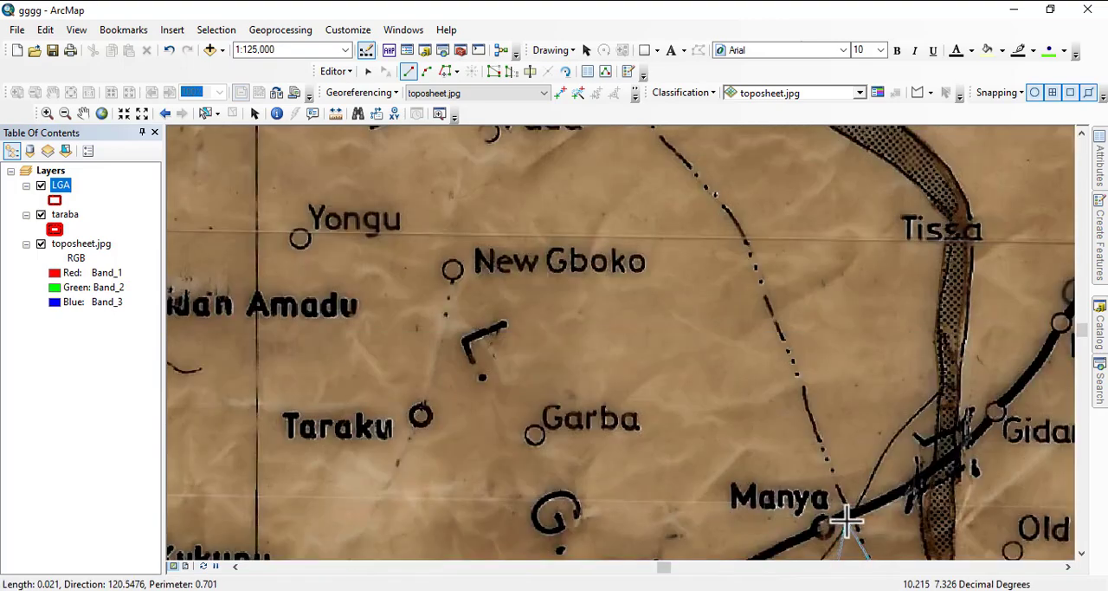
pyautogui.click(837, 488)
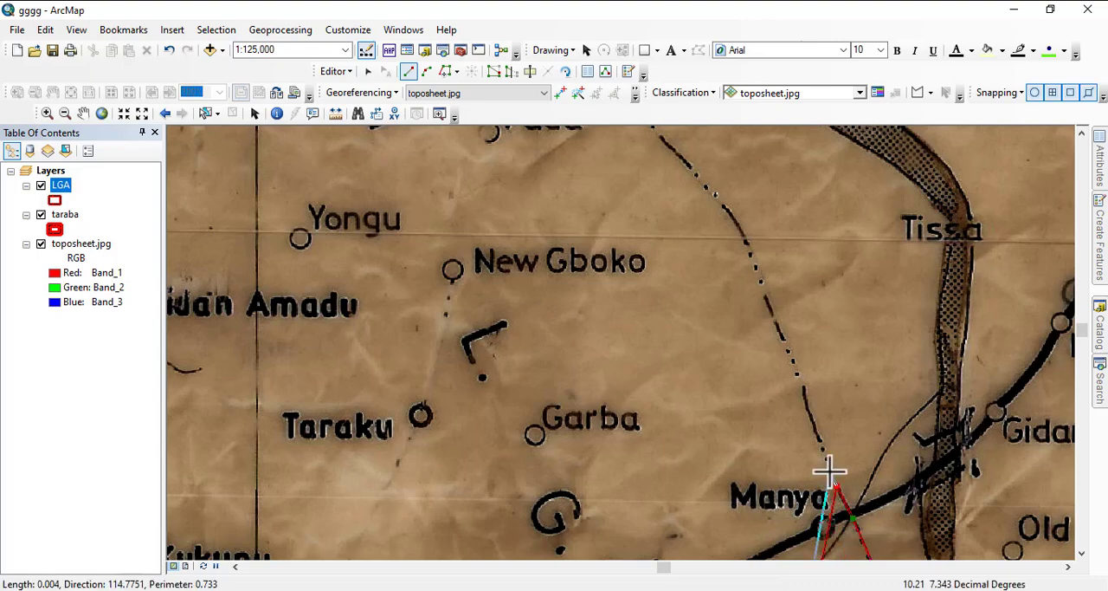
pyautogui.click(824, 456)
pyautogui.click(808, 413)
pyautogui.click(801, 388)
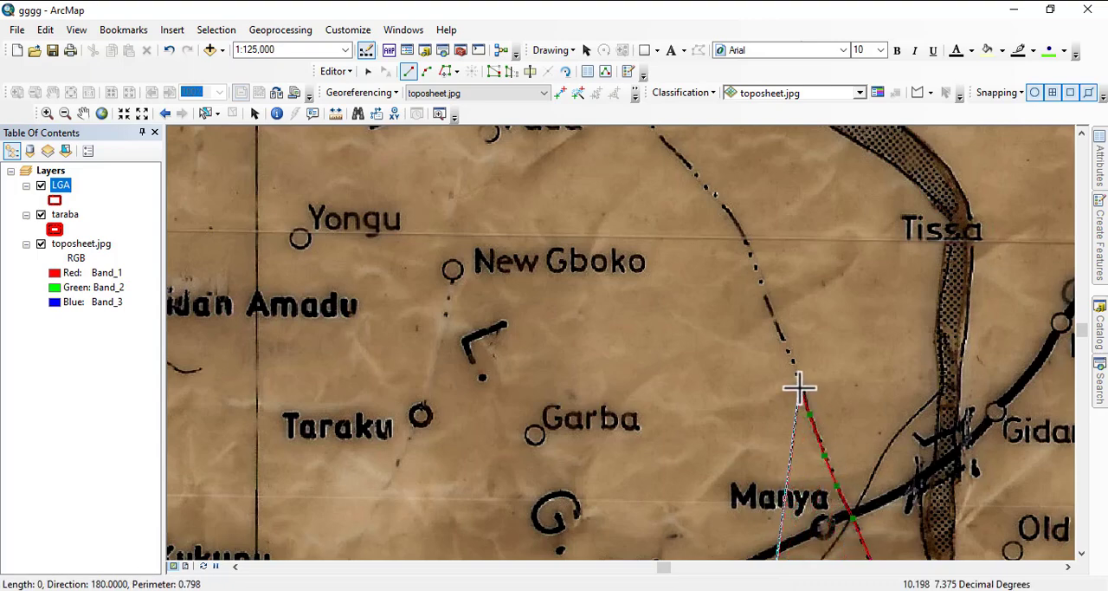
pyautogui.click(789, 356)
pyautogui.click(775, 323)
pyautogui.click(760, 285)
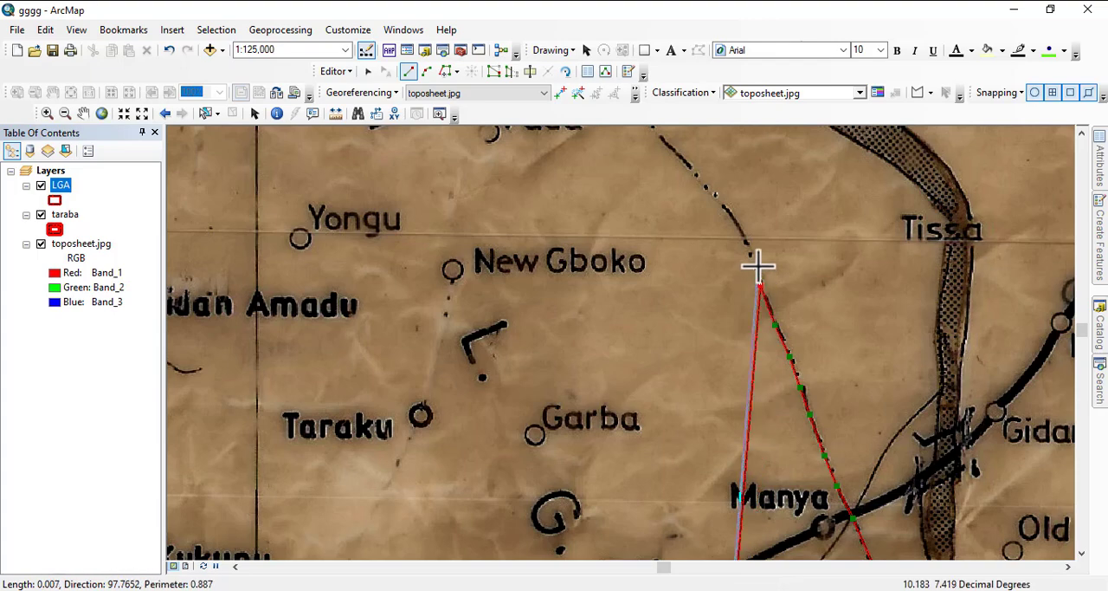
pyautogui.click(741, 230)
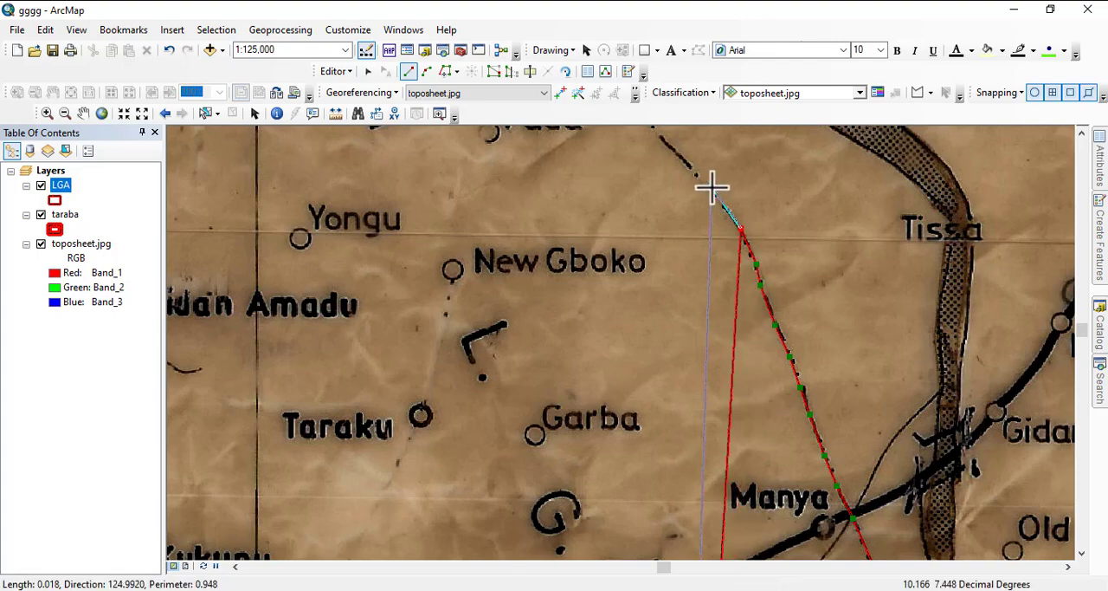
pyautogui.click(712, 187)
pyautogui.click(681, 153)
# - Extend the LGA polygon along the dash-dot boundary past Fada to the bend just north of Sangaba
pyautogui.moveTo(682, 149); pyautogui.dragTo(863, 318)
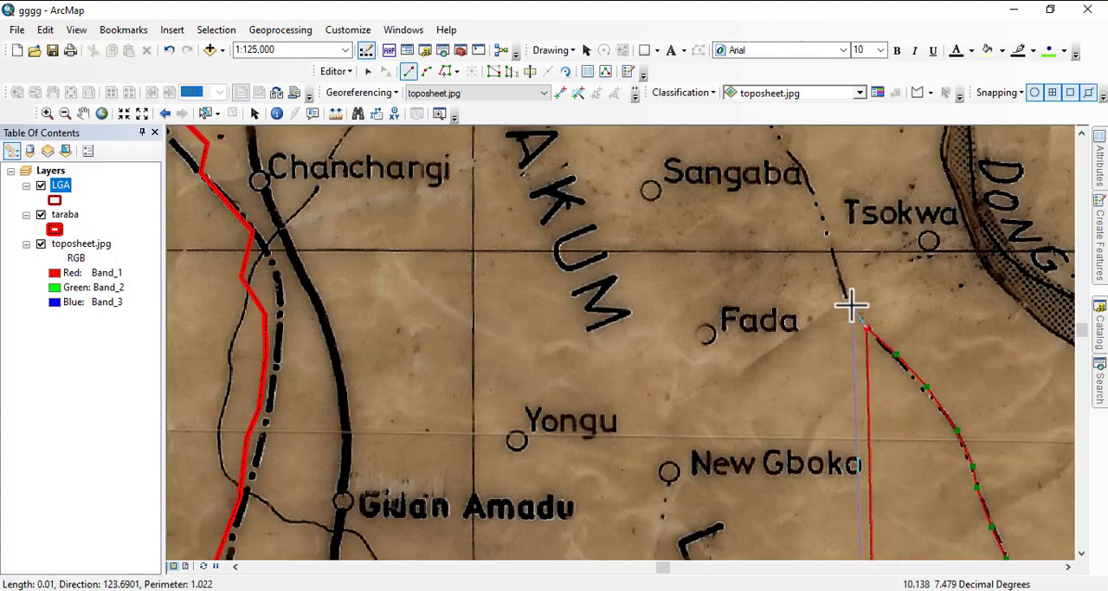
pyautogui.click(851, 306)
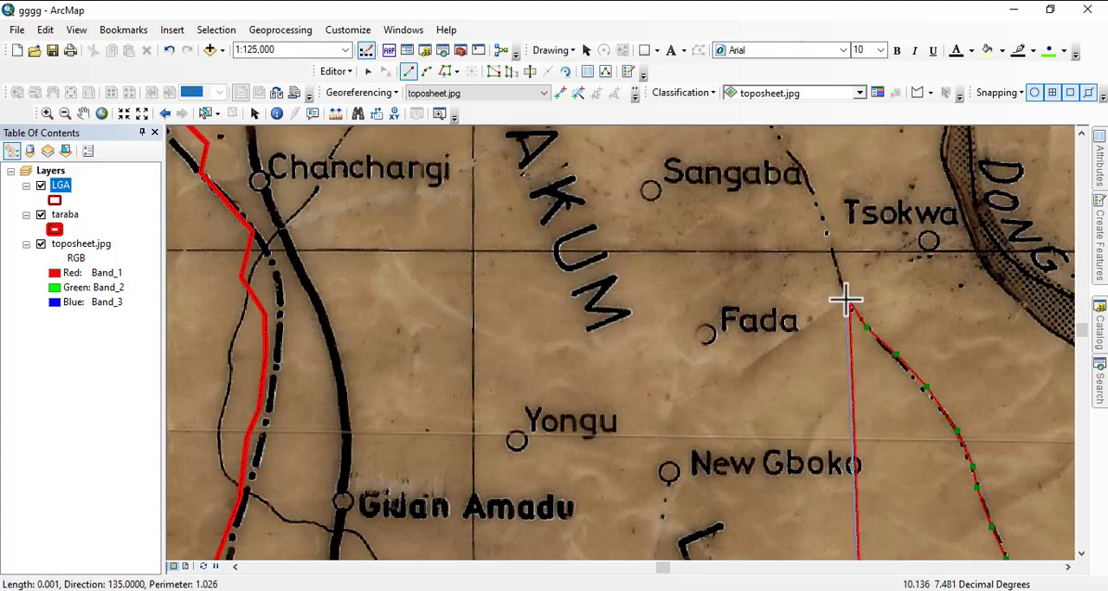
pyautogui.click(838, 278)
pyautogui.click(824, 219)
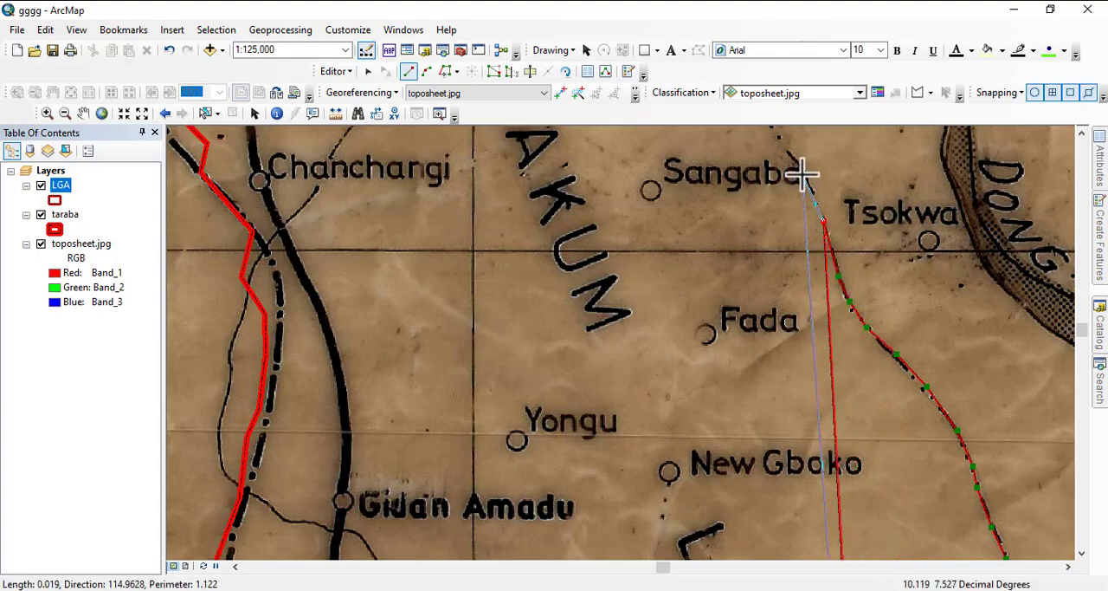
pyautogui.moveTo(804, 173); pyautogui.dragTo(928, 378)
pyautogui.click(899, 329)
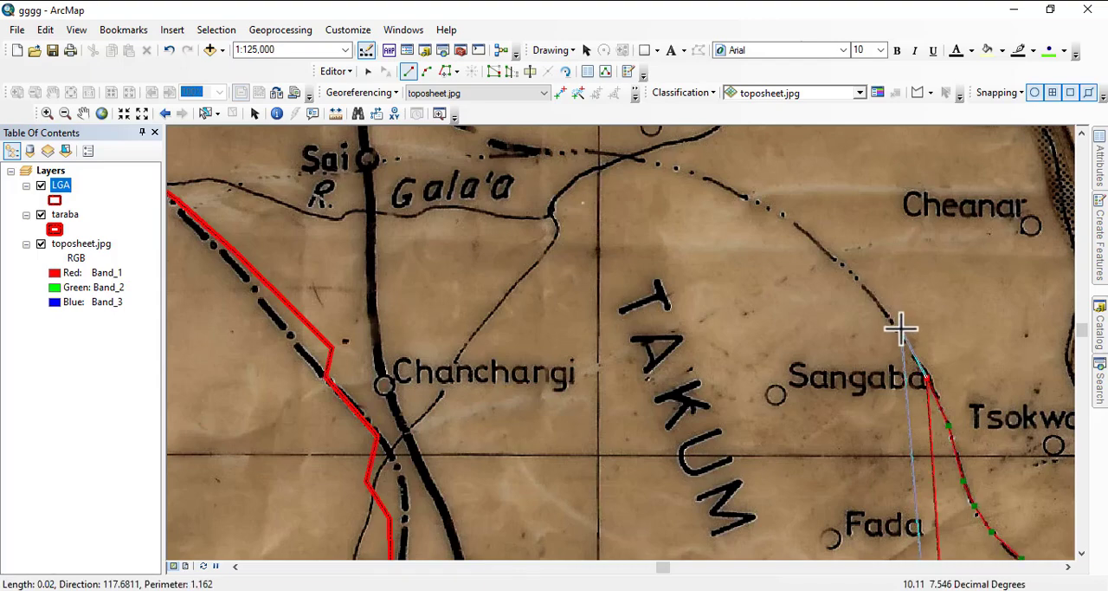
# - Trace the LGA polygon northwest around the boundary curve above the TAKUM label to the dashed line east of Sai
pyautogui.click(848, 267)
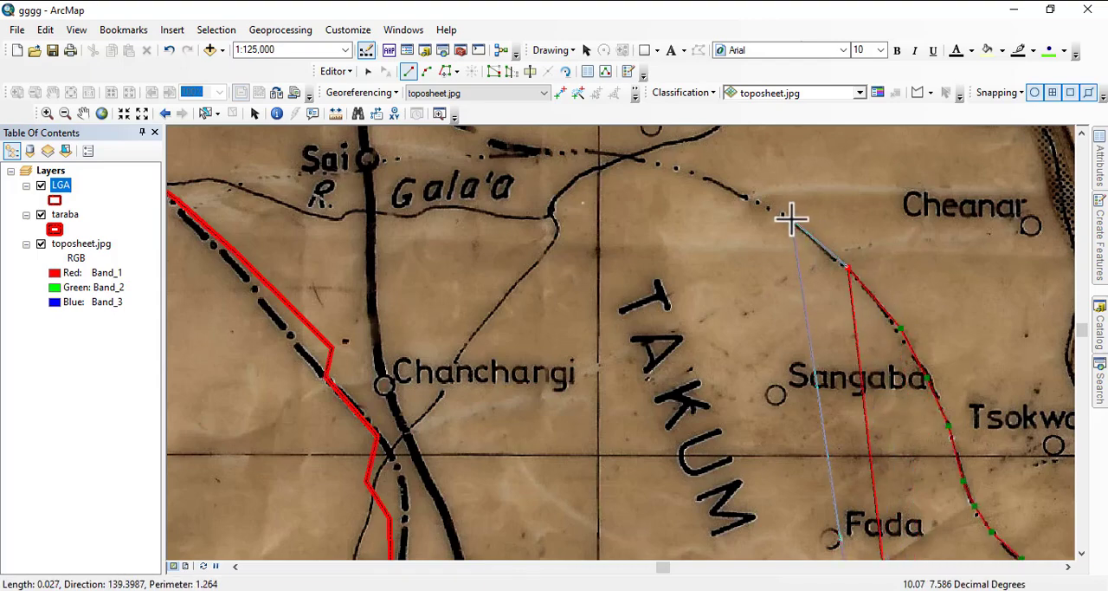
pyautogui.click(789, 219)
pyautogui.click(727, 185)
pyautogui.click(674, 167)
pyautogui.click(641, 159)
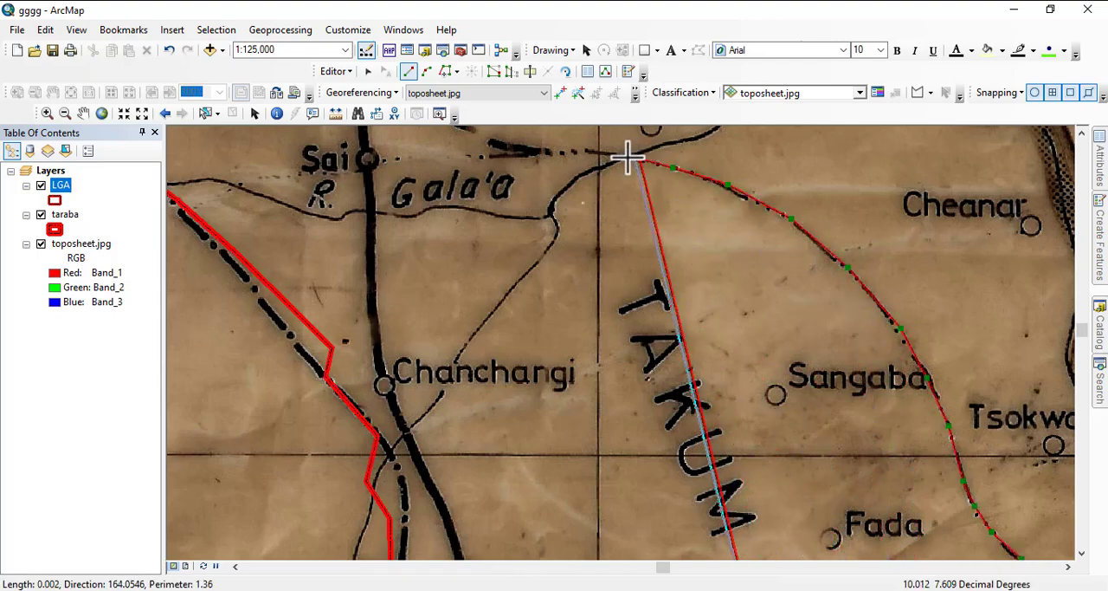
pyautogui.click(555, 147)
# - Continue the LGA polygon west along the dashed boundary north of Sai, stopping just short of the taraba outline
pyautogui.moveTo(555, 147); pyautogui.dragTo(913, 267)
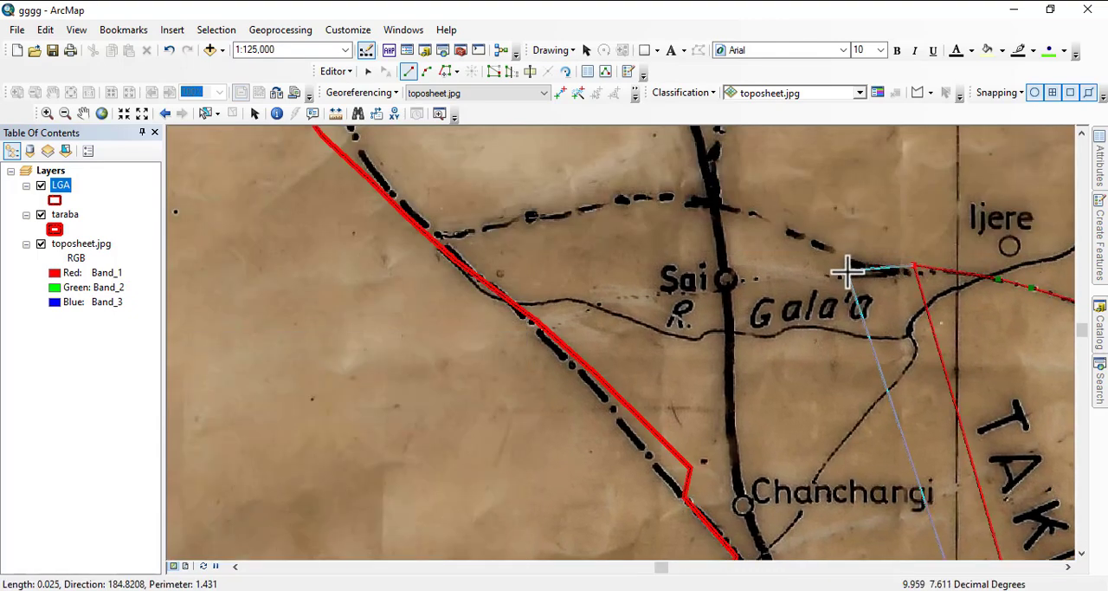
pyautogui.click(872, 265)
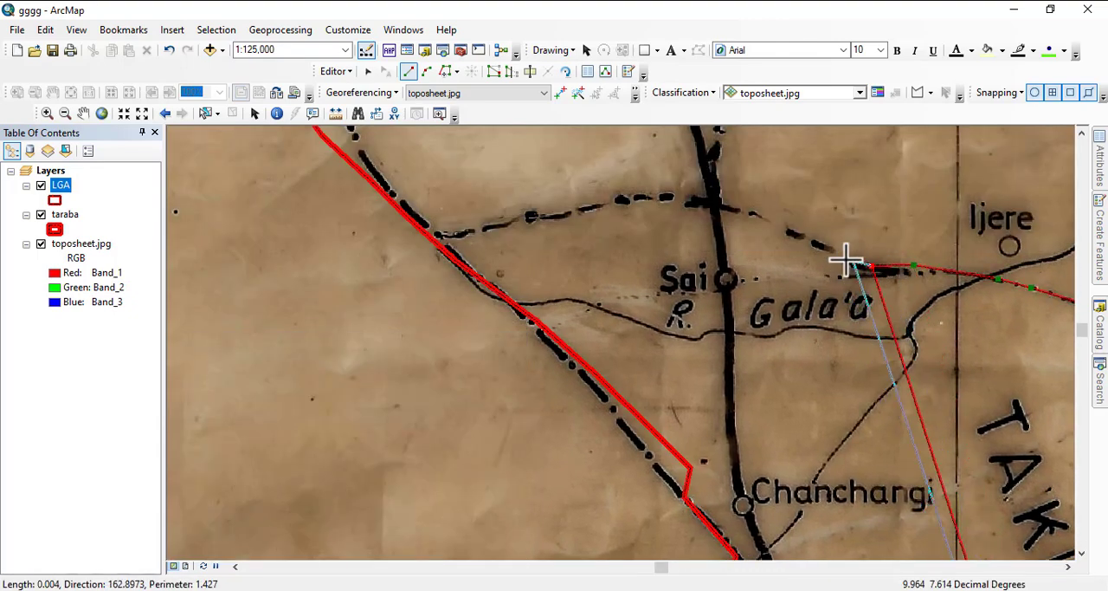
pyautogui.click(798, 234)
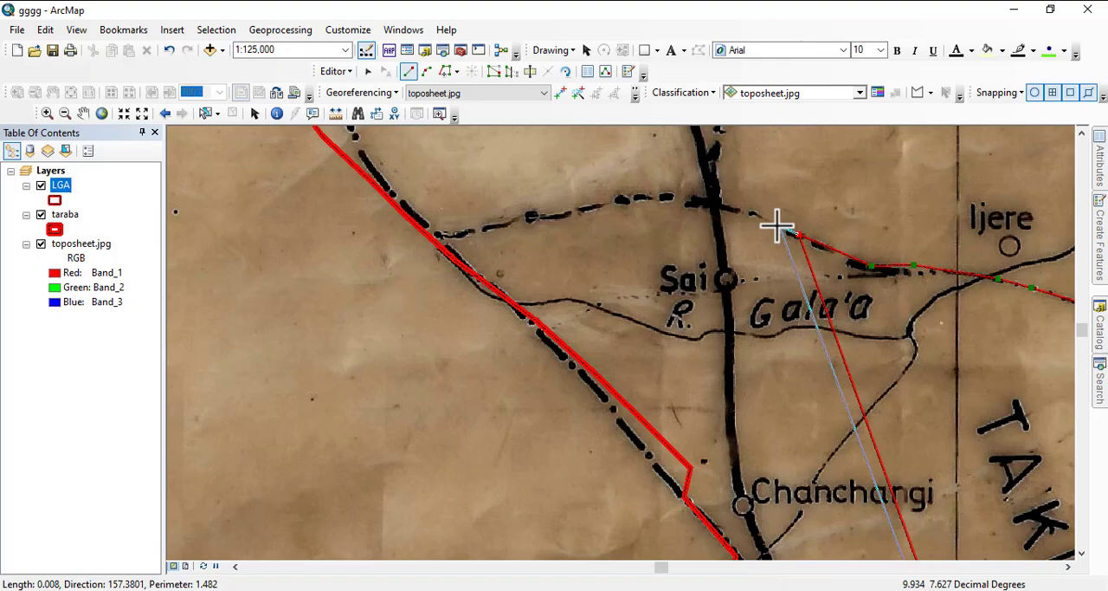
pyautogui.click(736, 208)
pyautogui.click(660, 196)
pyautogui.click(594, 201)
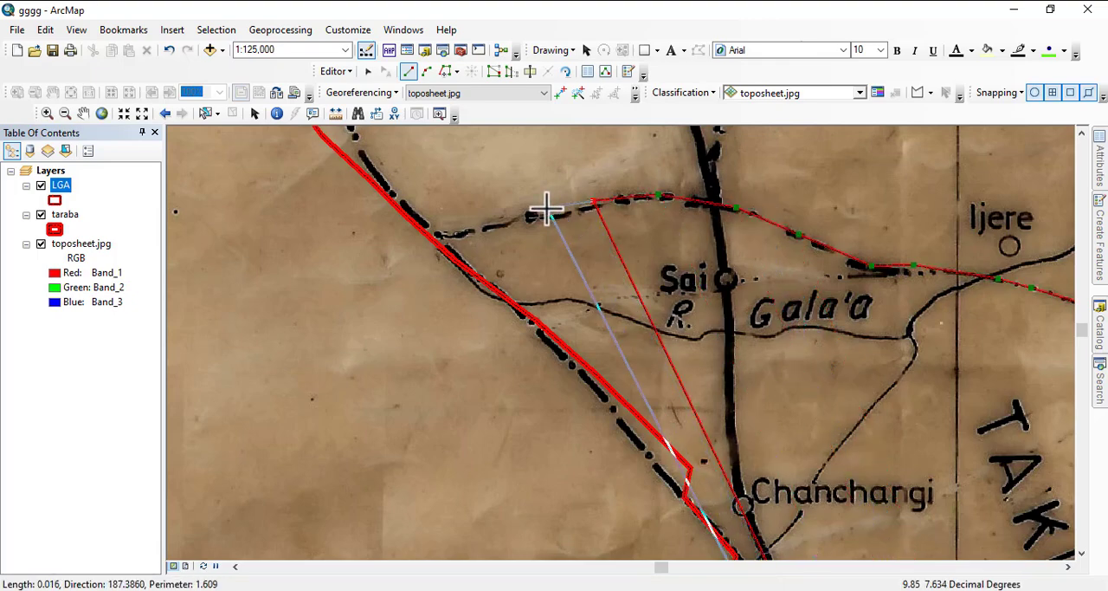
pyautogui.click(546, 214)
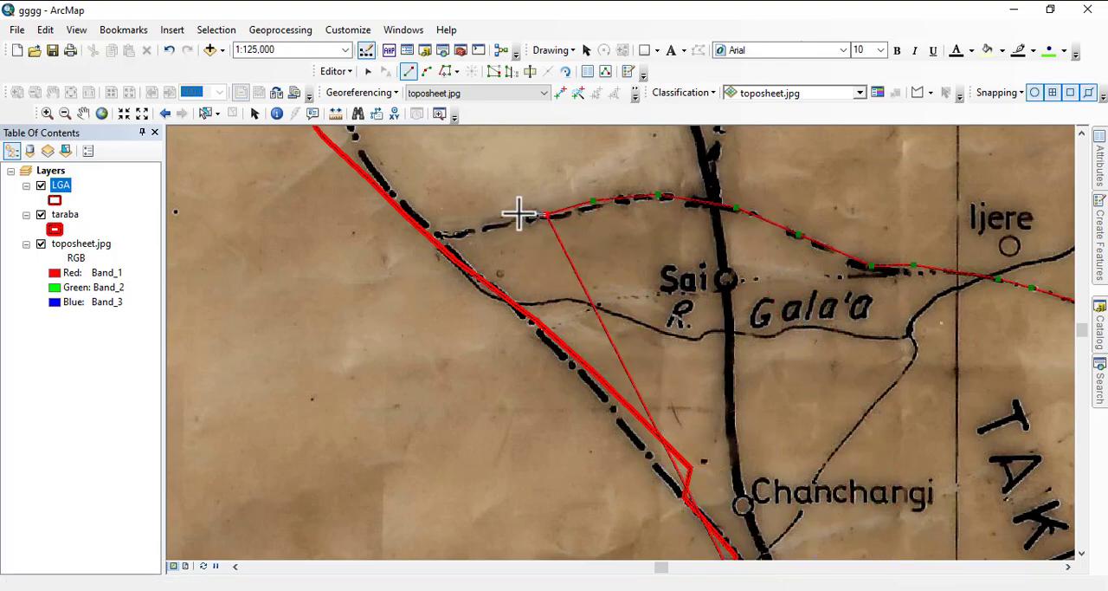
pyautogui.click(504, 218)
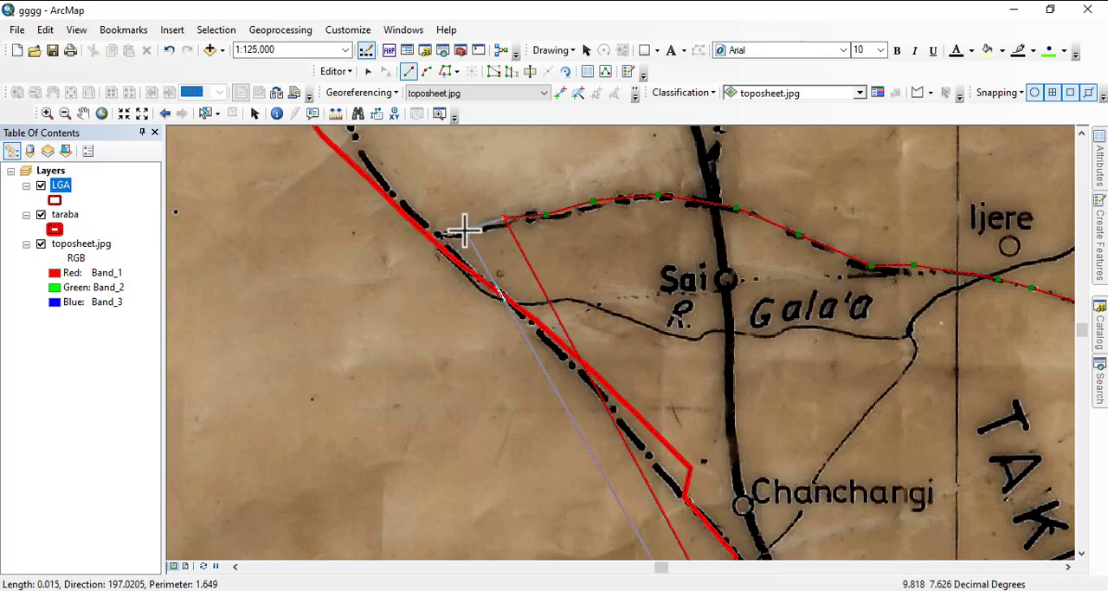
pyautogui.click(464, 230)
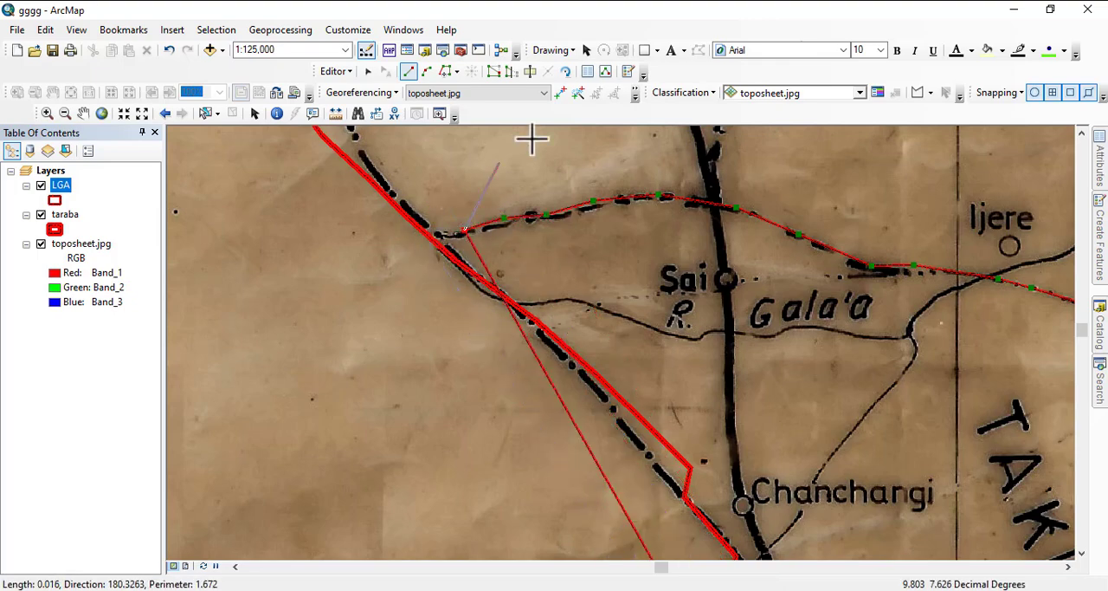
# - Use the Trace tool to follow the taraba outline from the dashed boundary's western end south and around to the polygon's starting vertex
pyautogui.click(444, 73)
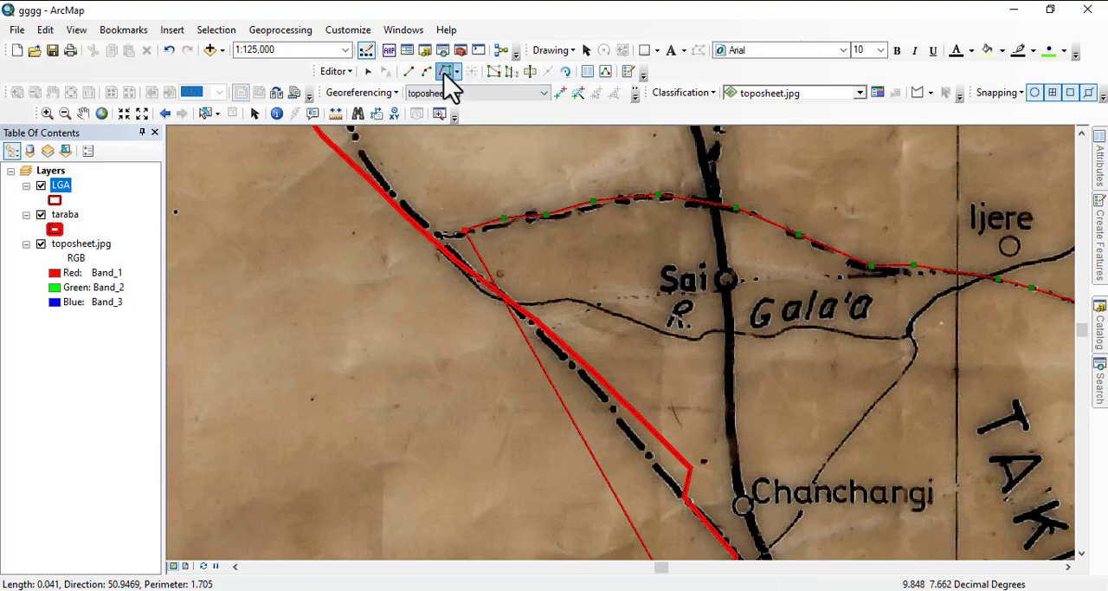
pyautogui.click(425, 239)
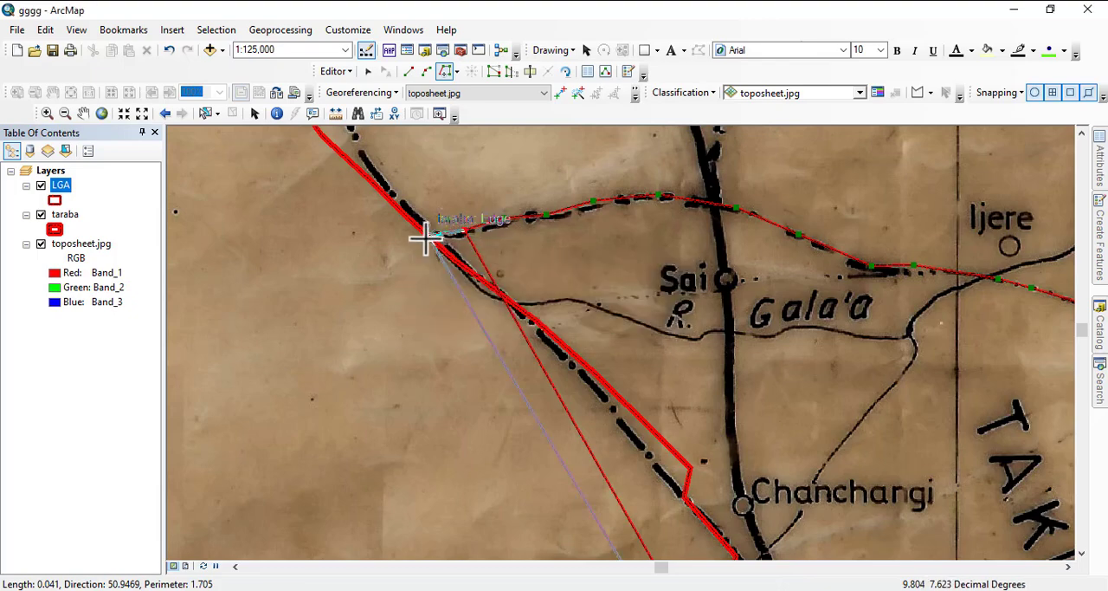
pyautogui.scroll(5, 425, 239)
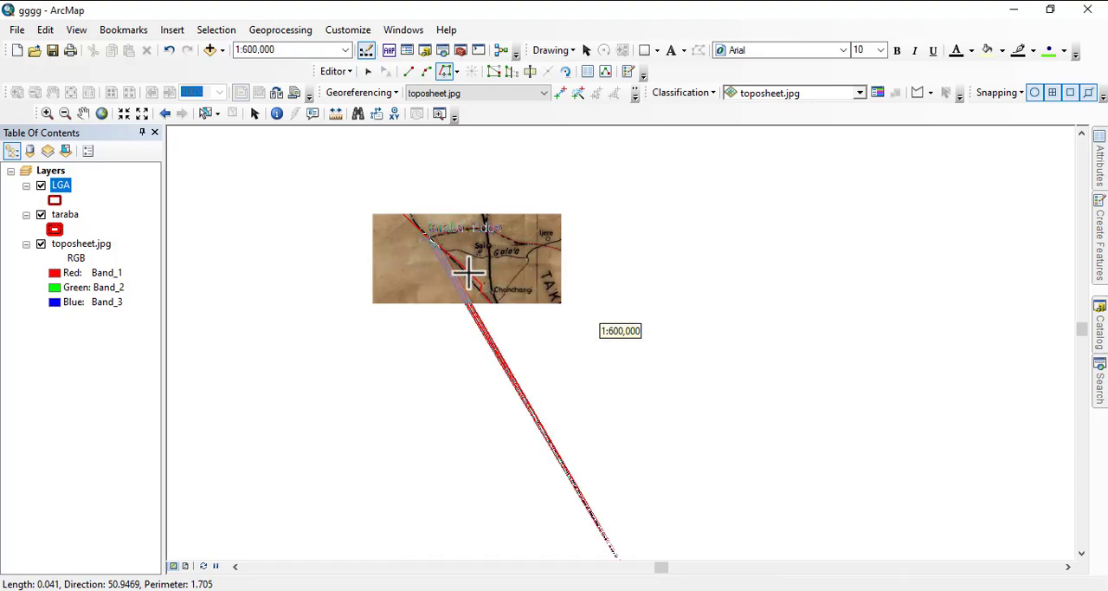
pyautogui.scroll(5, 565, 351)
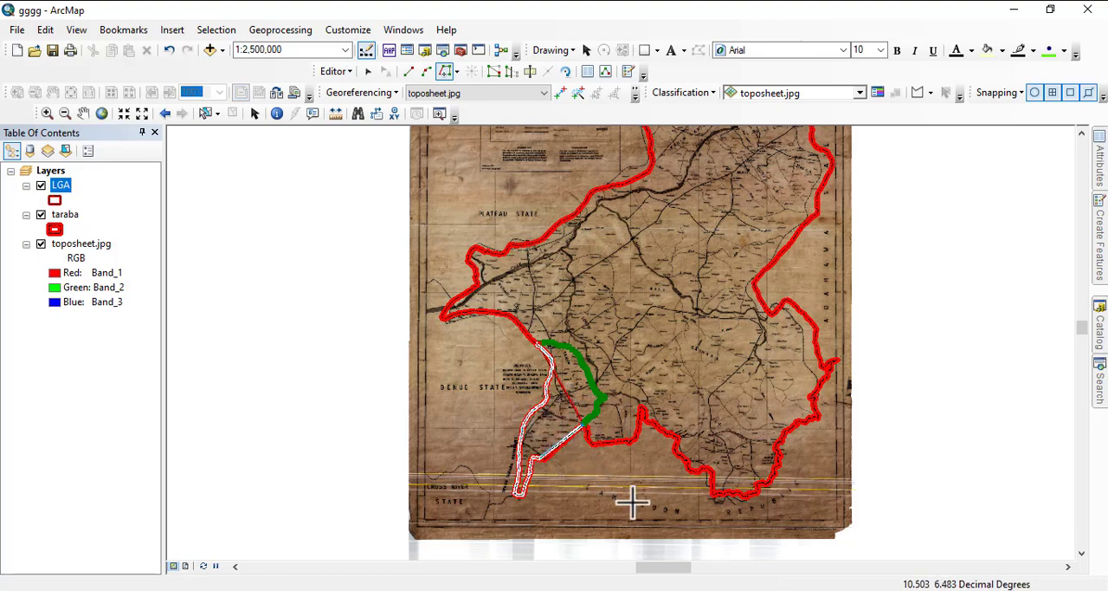
pyautogui.doubleClick(609, 418)
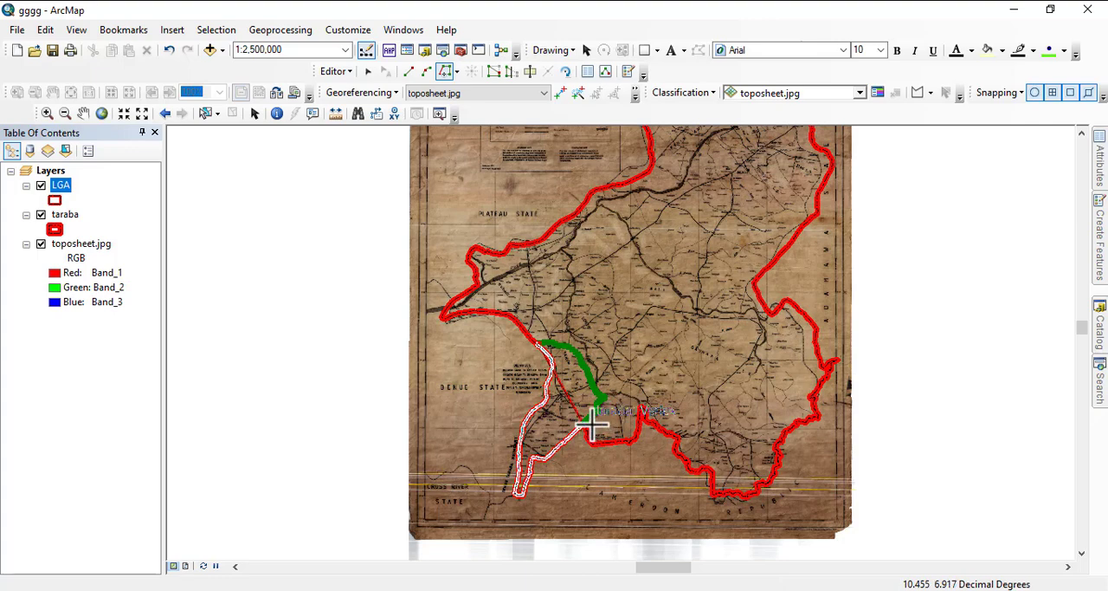
pyautogui.click(582, 424)
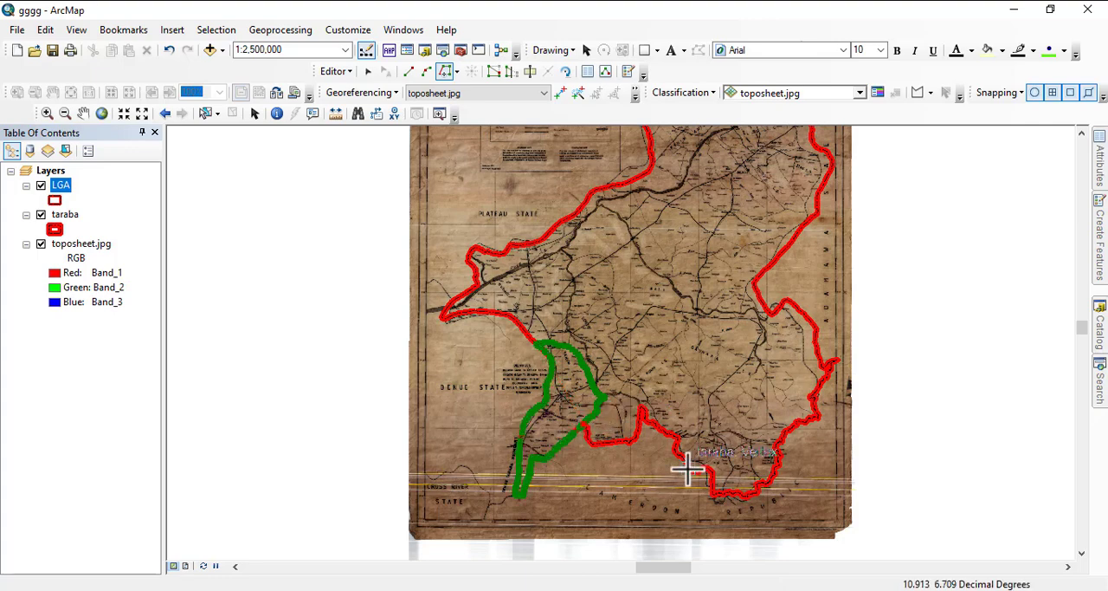
# - Check the traced edge along the taraba outline and finish the LGA polygon sketch
pyautogui.scroll(-5, 603, 465)
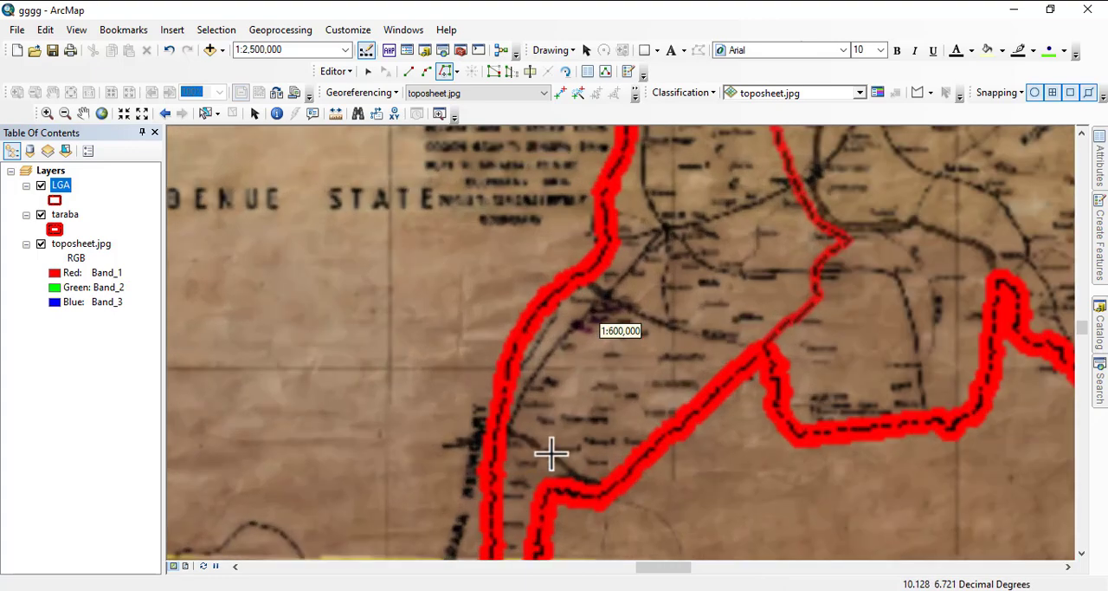
pyautogui.scroll(-4, 539, 418)
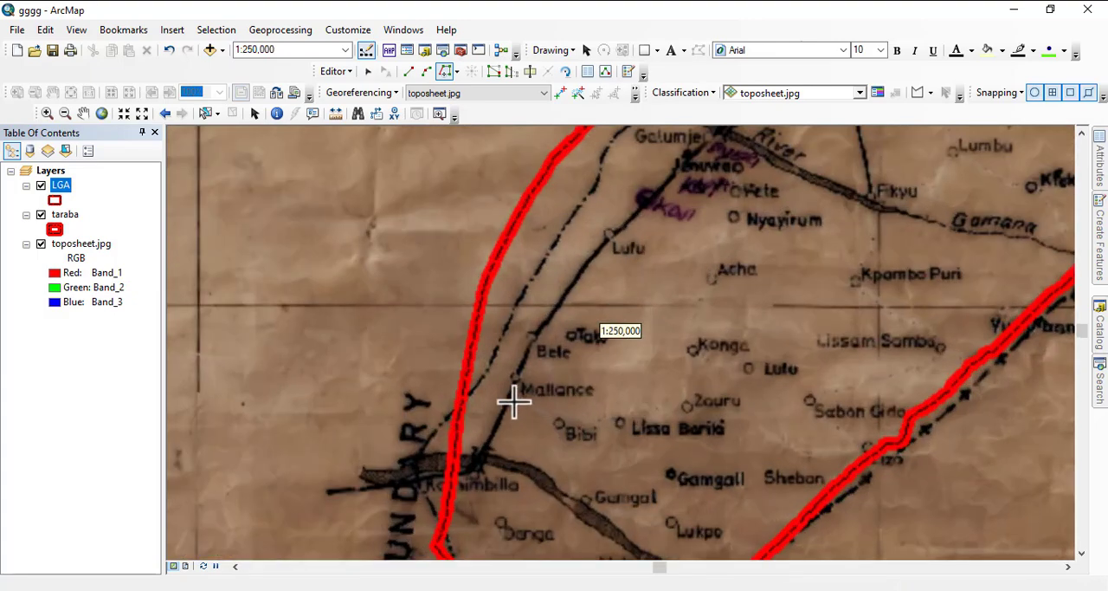
pyautogui.scroll(7, 507, 361)
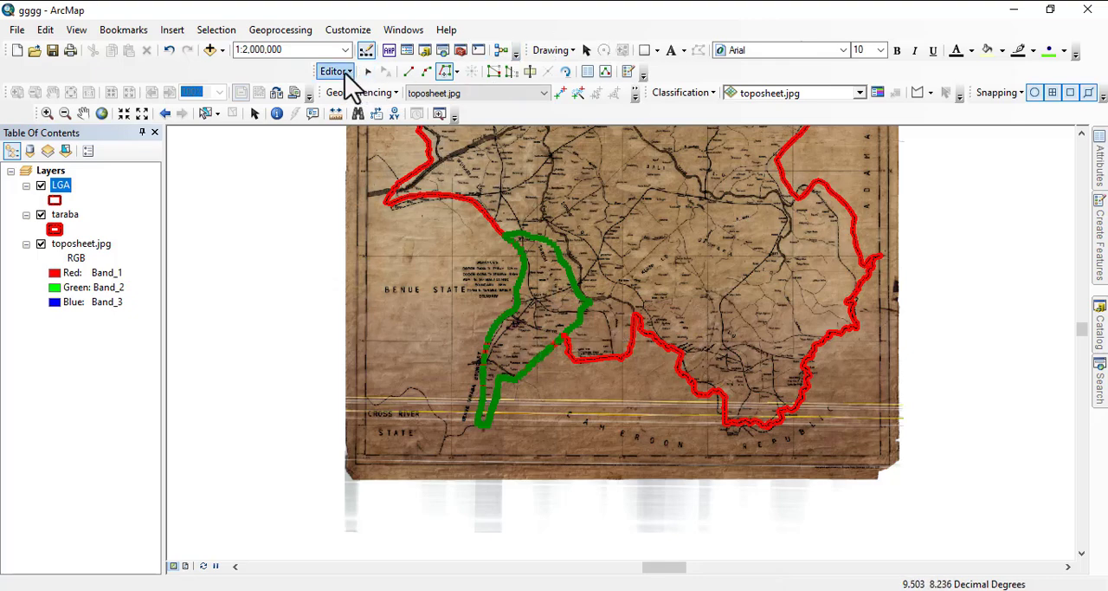
pyautogui.rightClick(482, 281)
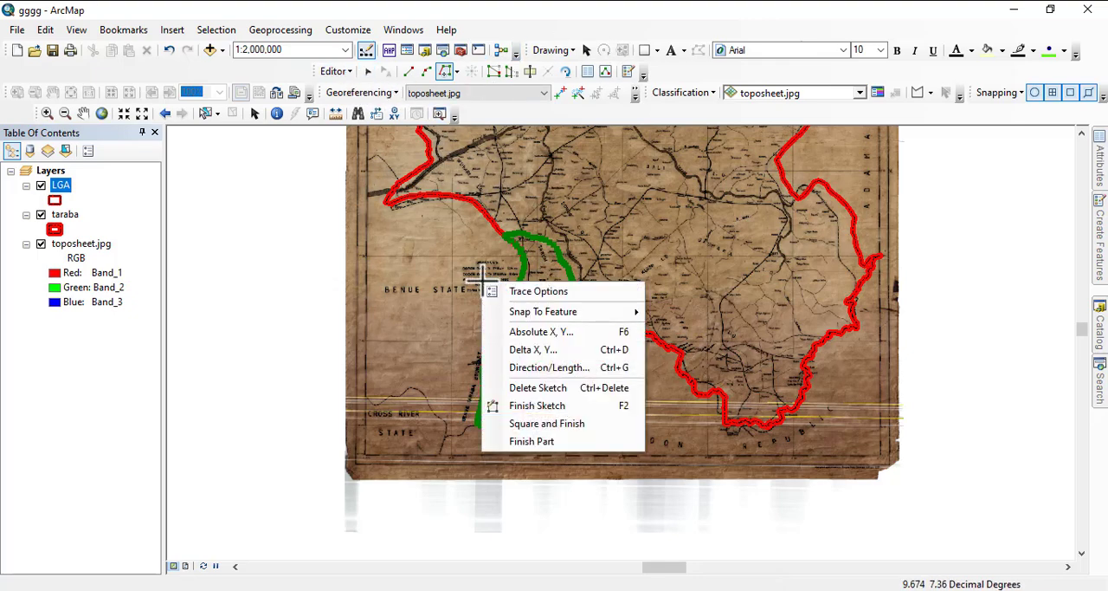
pyautogui.click(554, 405)
# - Examine at close range how the new LGA polygon's western edge matches the taraba outline near Galumje
pyautogui.scroll(-10, 515, 351)
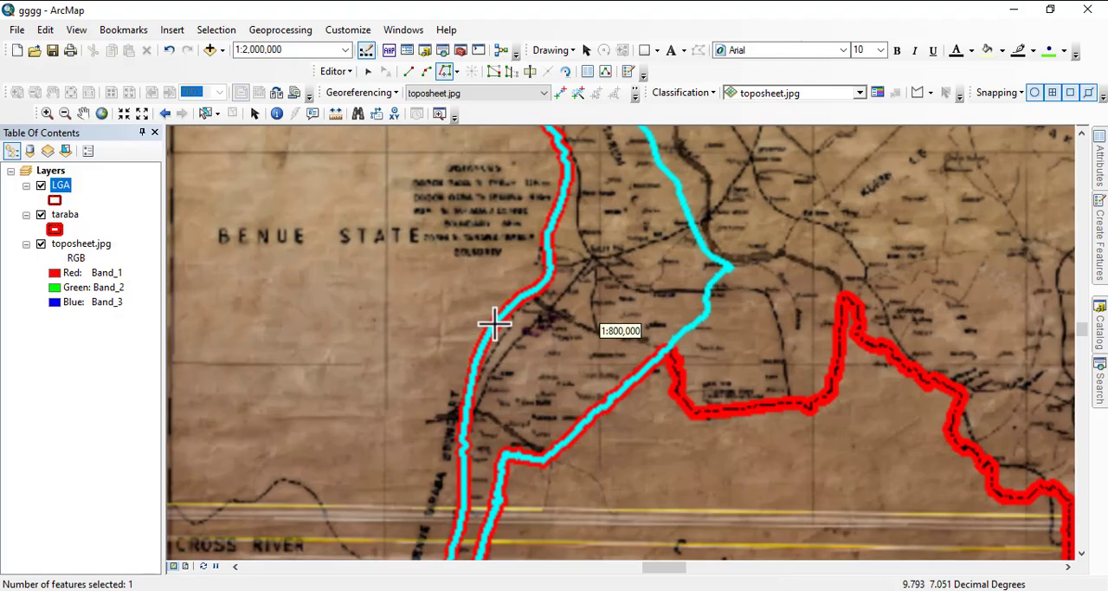
pyautogui.scroll(-5, 500, 343)
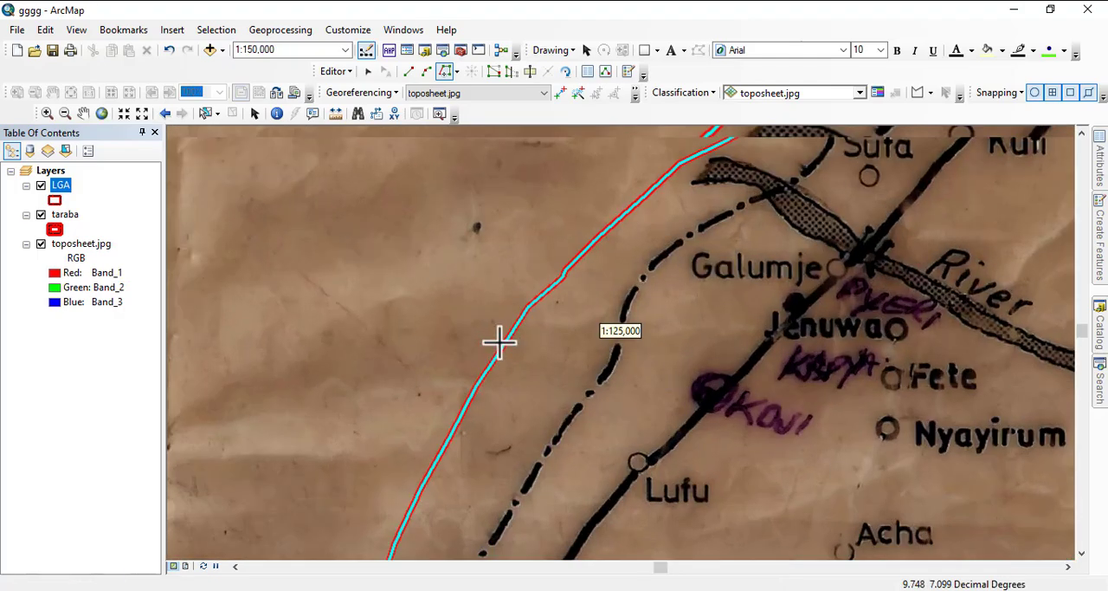
pyautogui.scroll(-5, 511, 336)
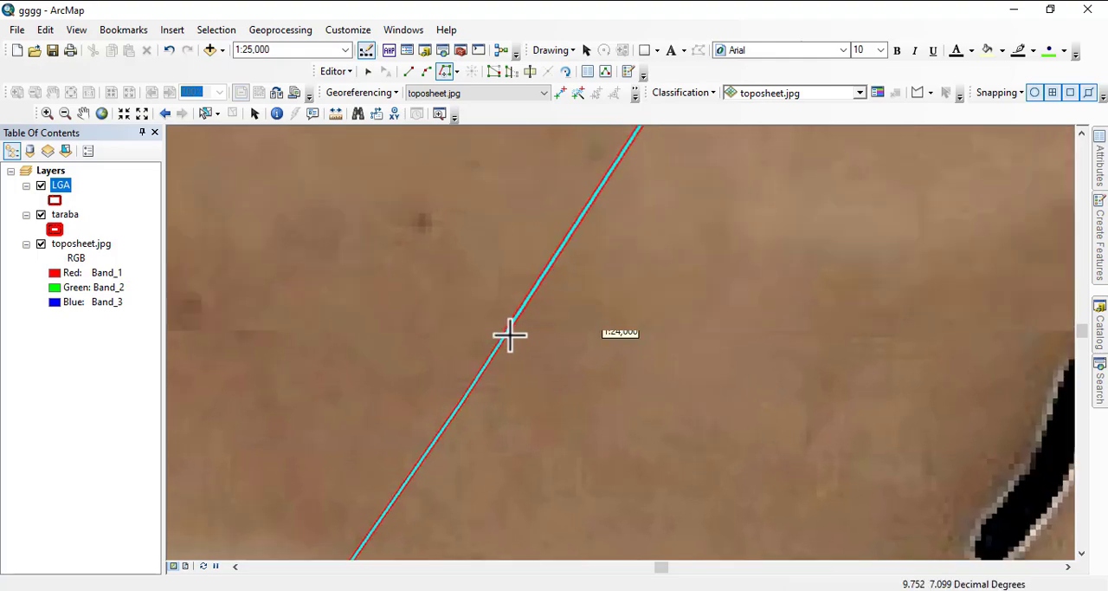
pyautogui.scroll(-6, 479, 326)
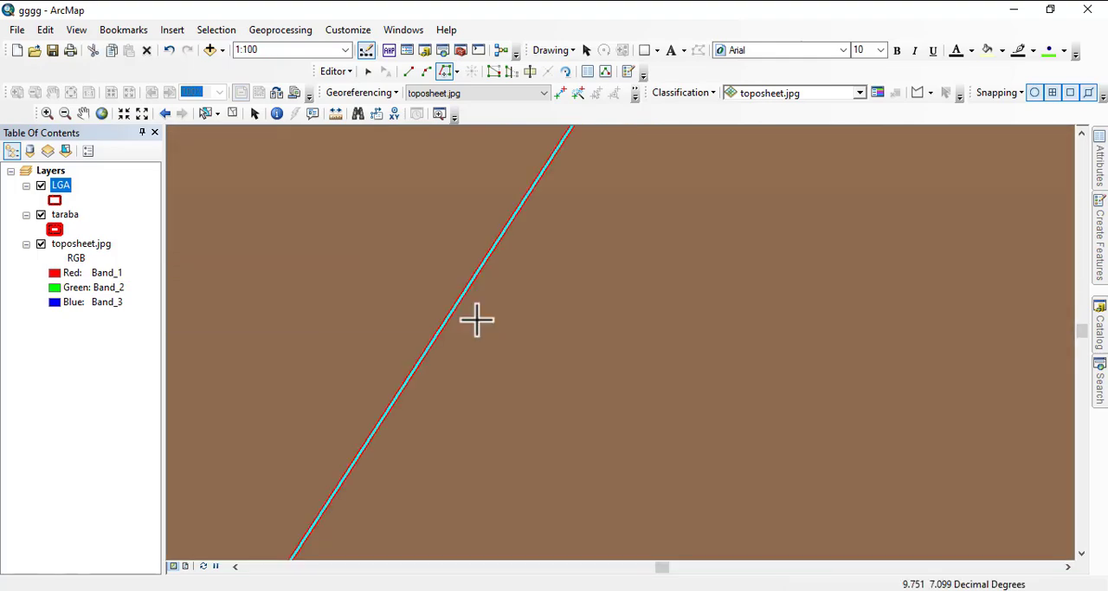
pyautogui.scroll(6, 444, 309)
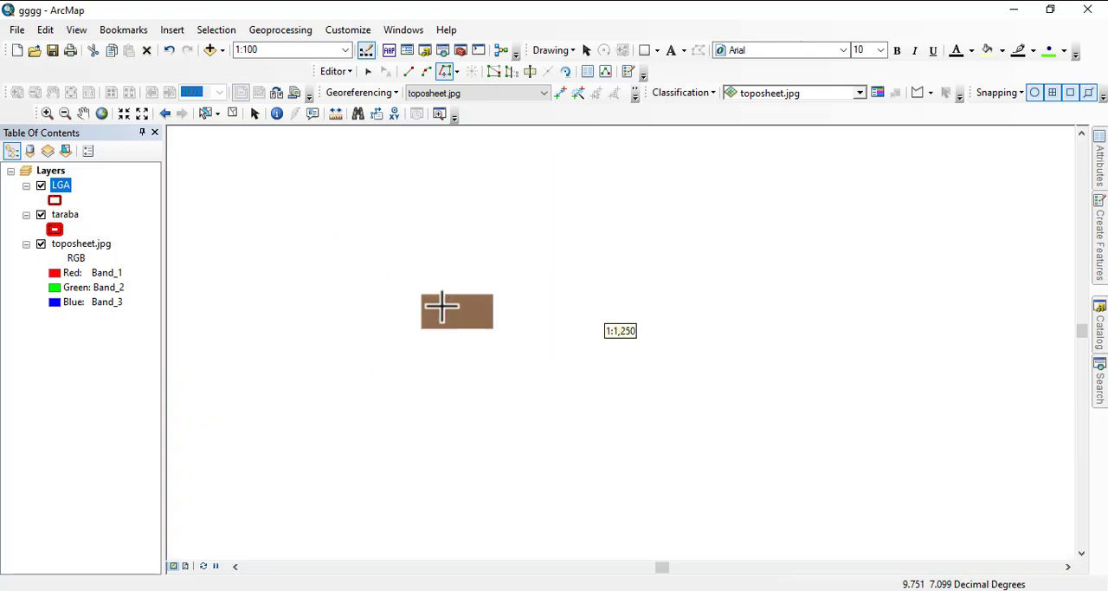
pyautogui.scroll(5, 429, 294)
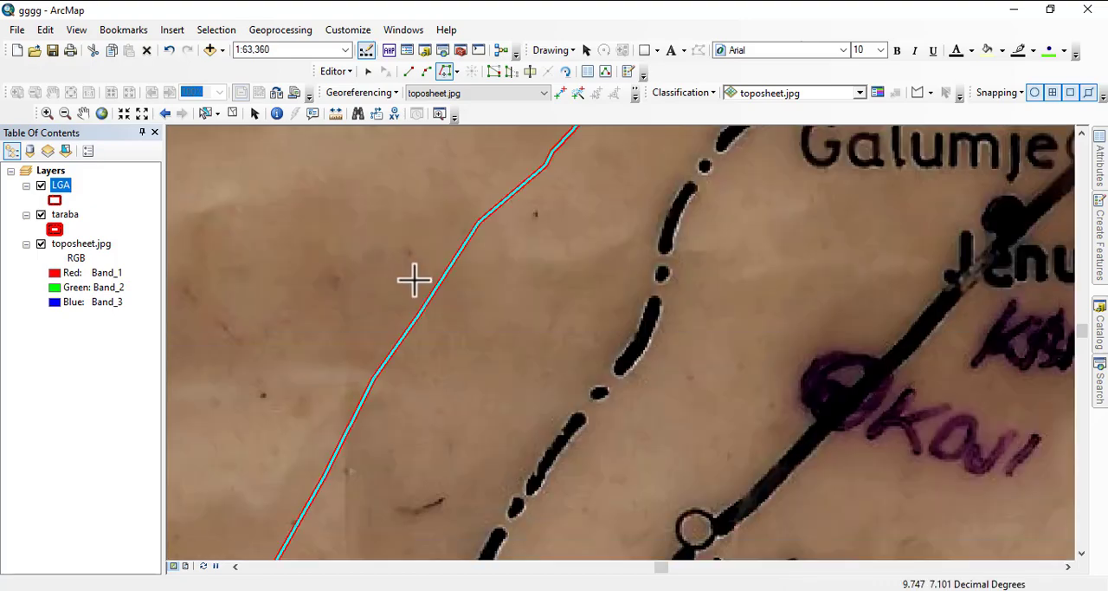
pyautogui.scroll(-4, 416, 281)
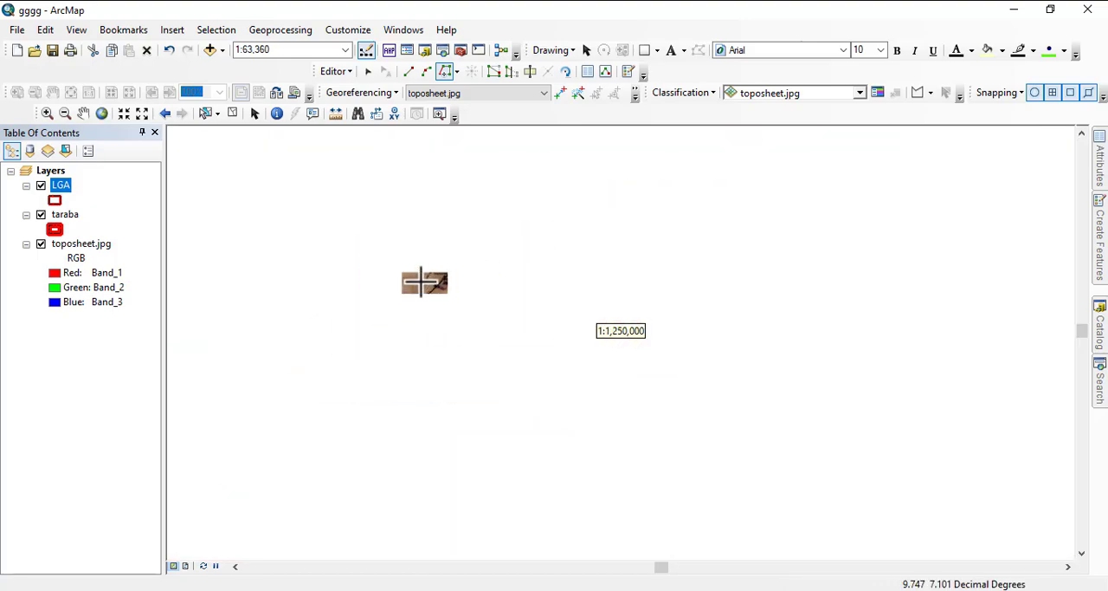
# - Fill in the new LGA polygon's attributes: Name takum, HQ takum and Geo_political_zone taraba s
pyautogui.scroll(-3, 437, 297)
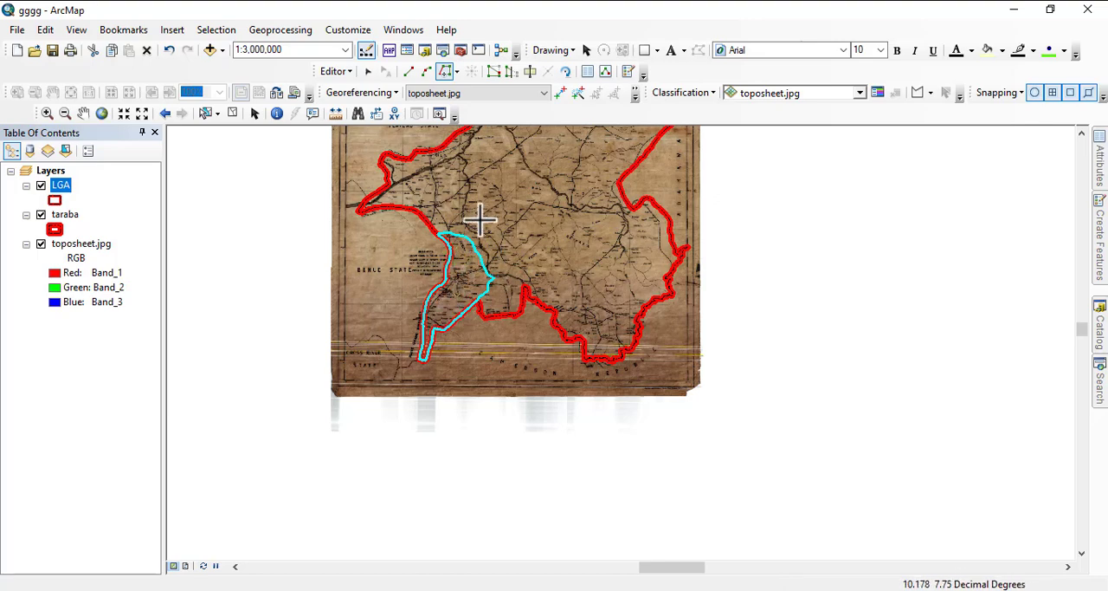
pyautogui.scroll(4, 481, 221)
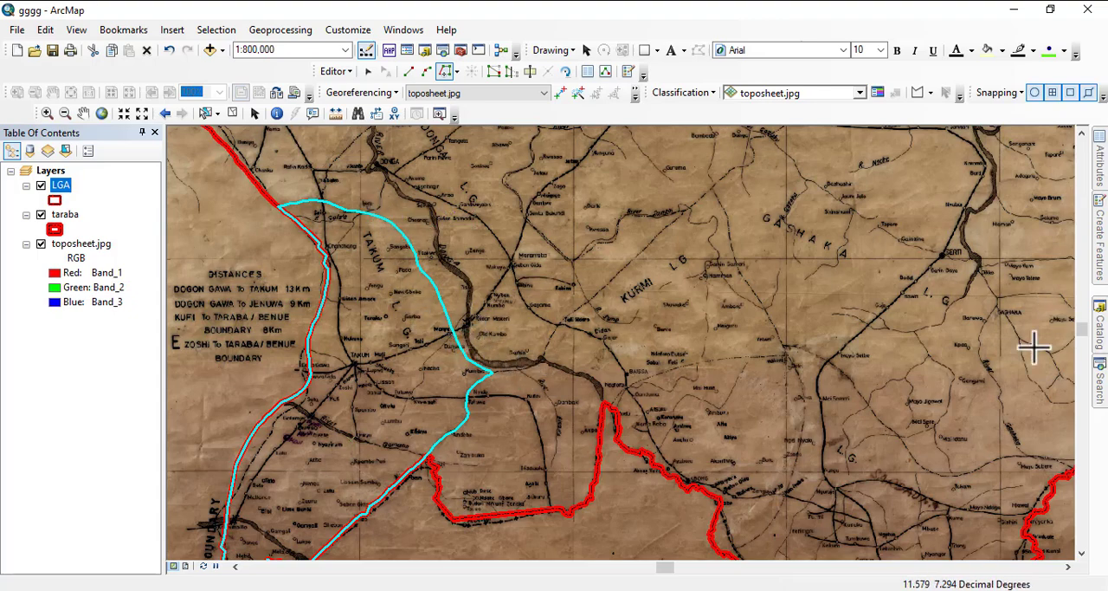
pyautogui.moveTo(1101, 179)
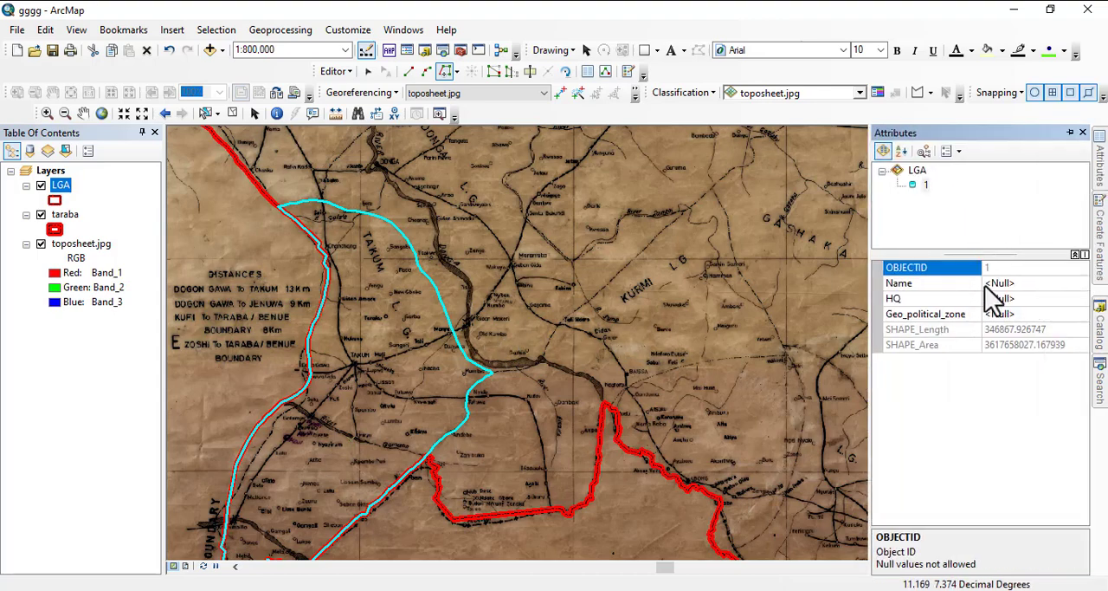
pyautogui.click(1007, 283)
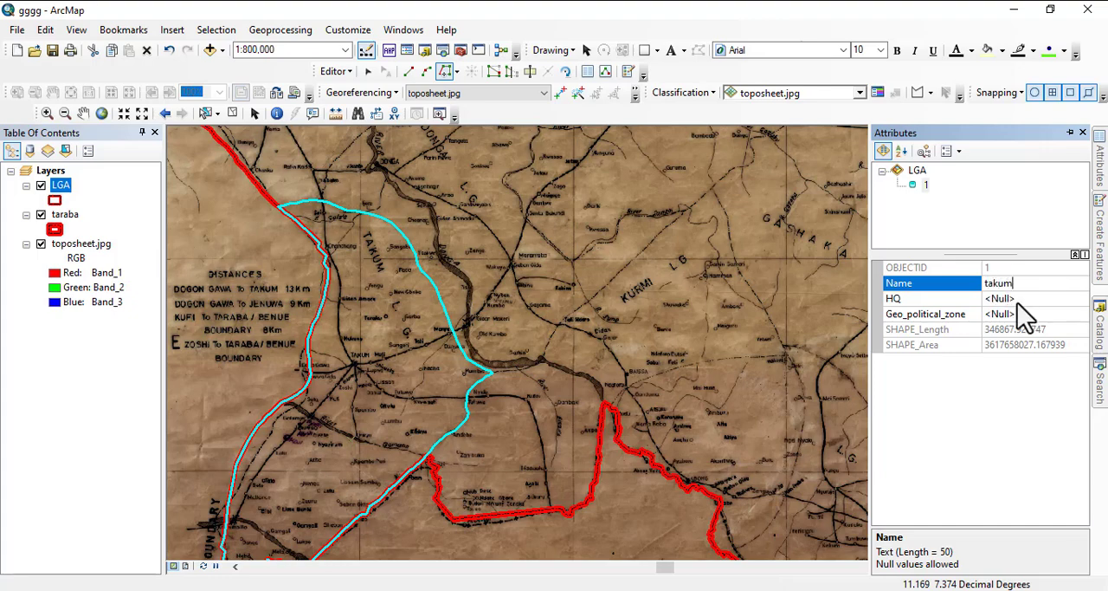
pyautogui.click(1016, 299)
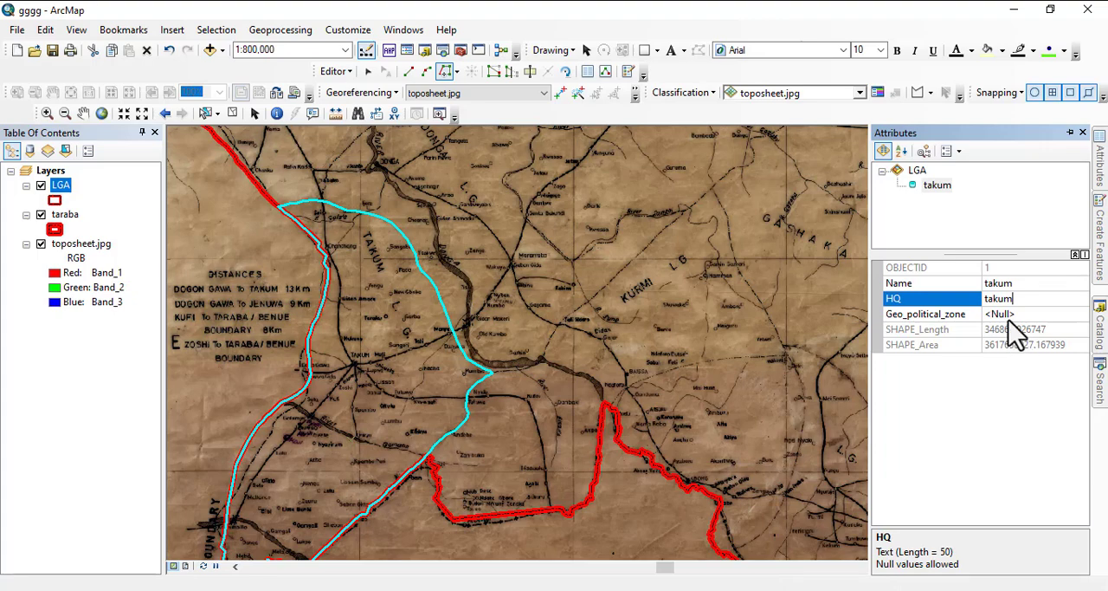
pyautogui.click(1008, 317)
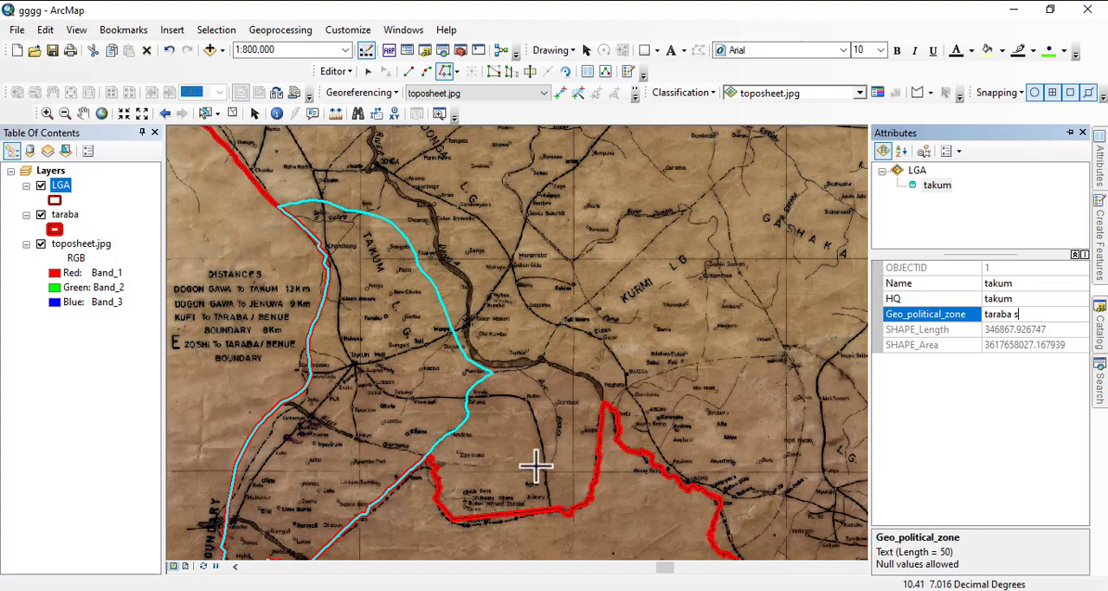
pyautogui.press('Return')
# - Start a new LGA polygon at takum's eastern corner vertex near Kumtse and trace the dashed boundary with straight segments to the river bend southeast of Sarkin
pyautogui.moveTo(528, 436); pyautogui.dragTo(345, 405)
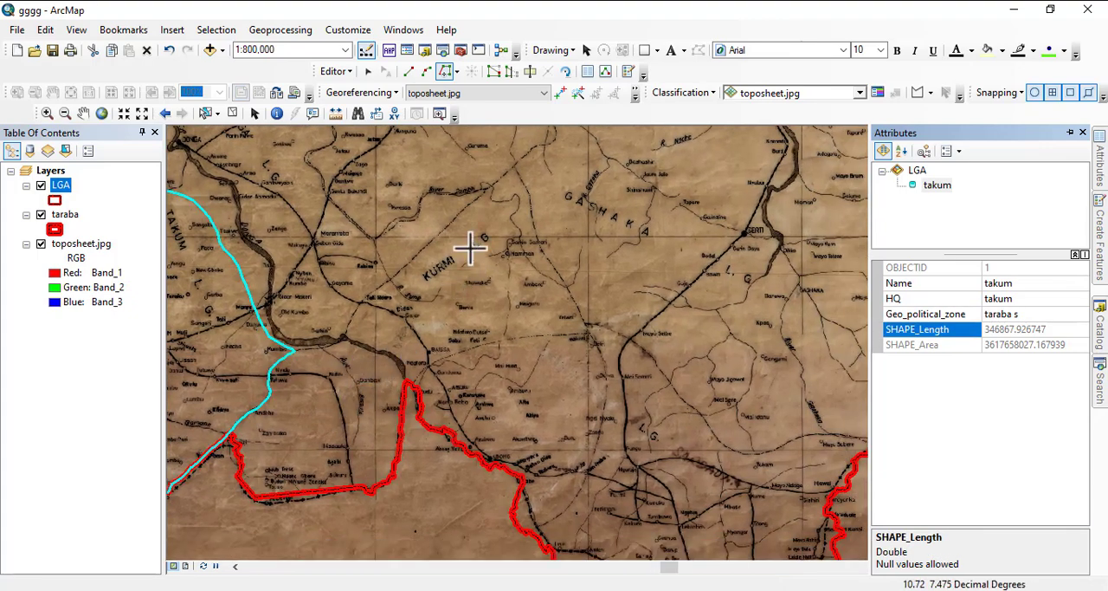
pyautogui.scroll(4, 307, 353)
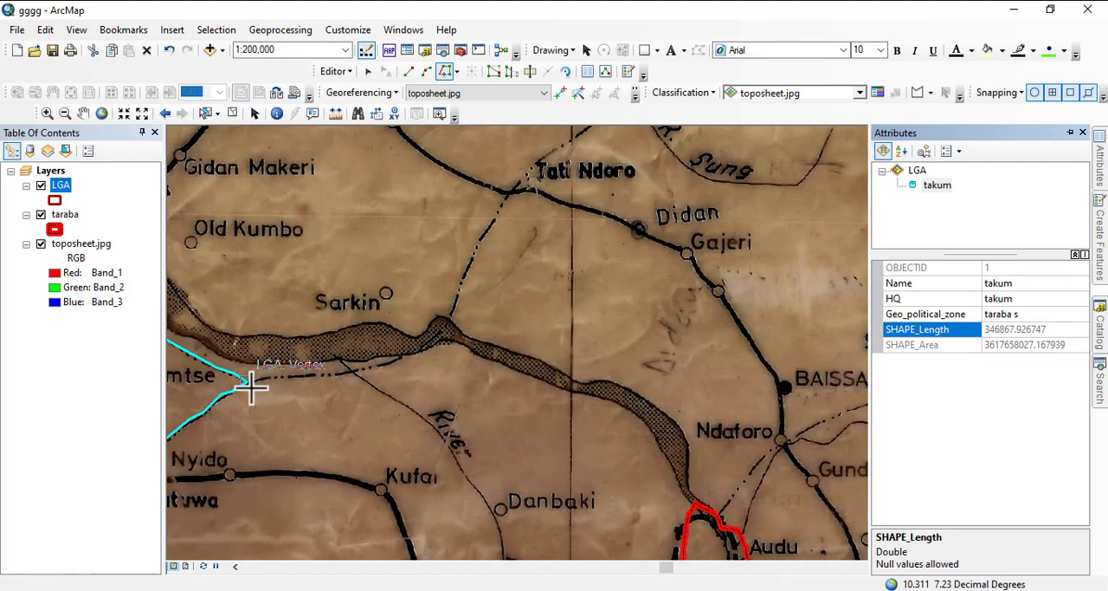
pyautogui.click(247, 381)
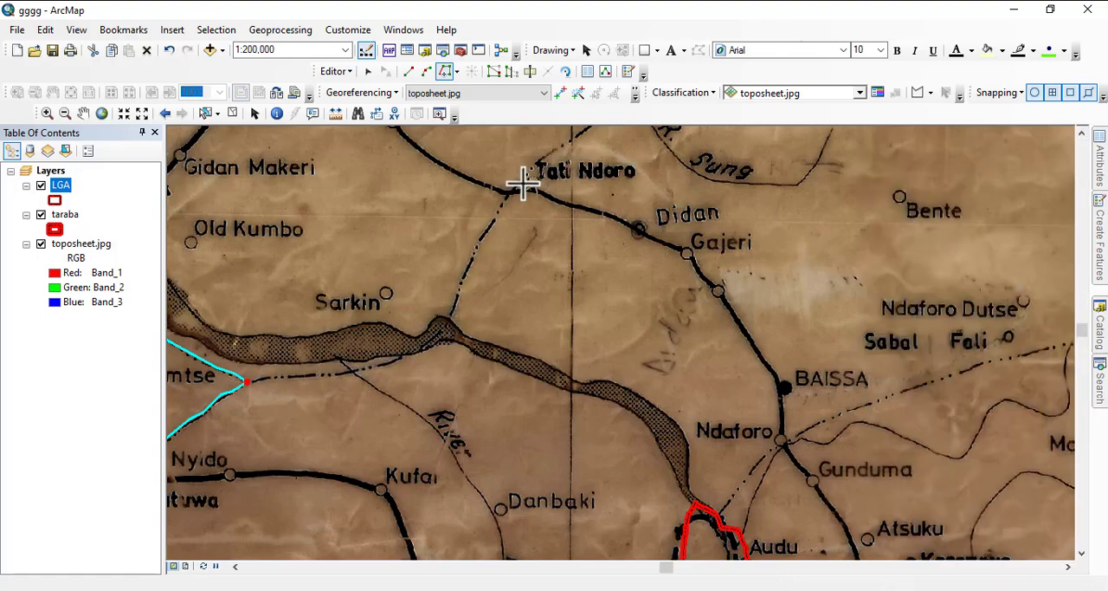
pyautogui.moveTo(523, 184); pyautogui.dragTo(450, 329)
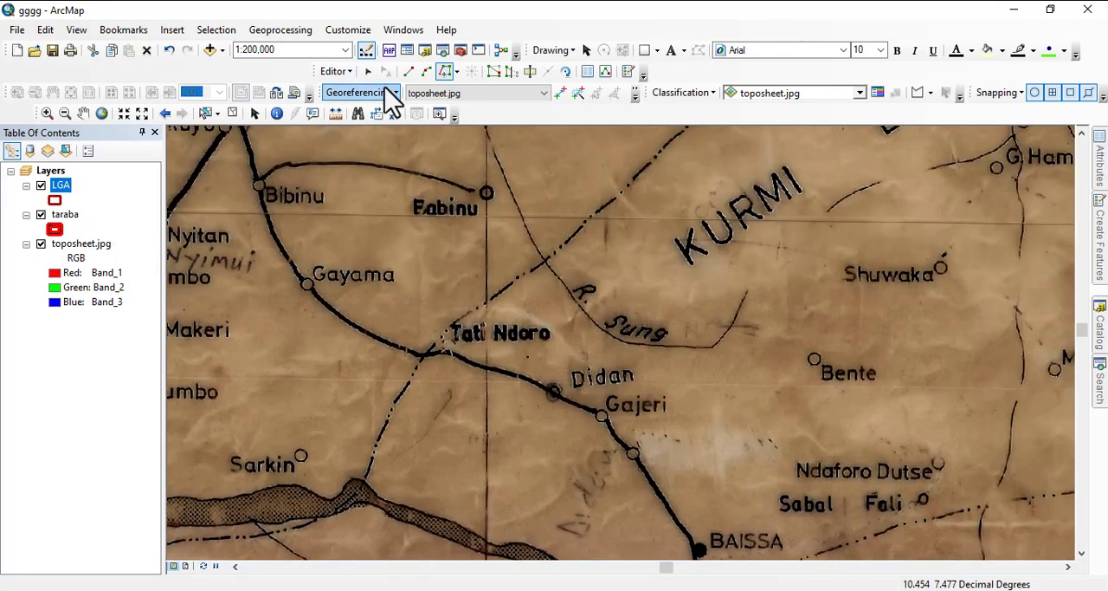
pyautogui.click(410, 76)
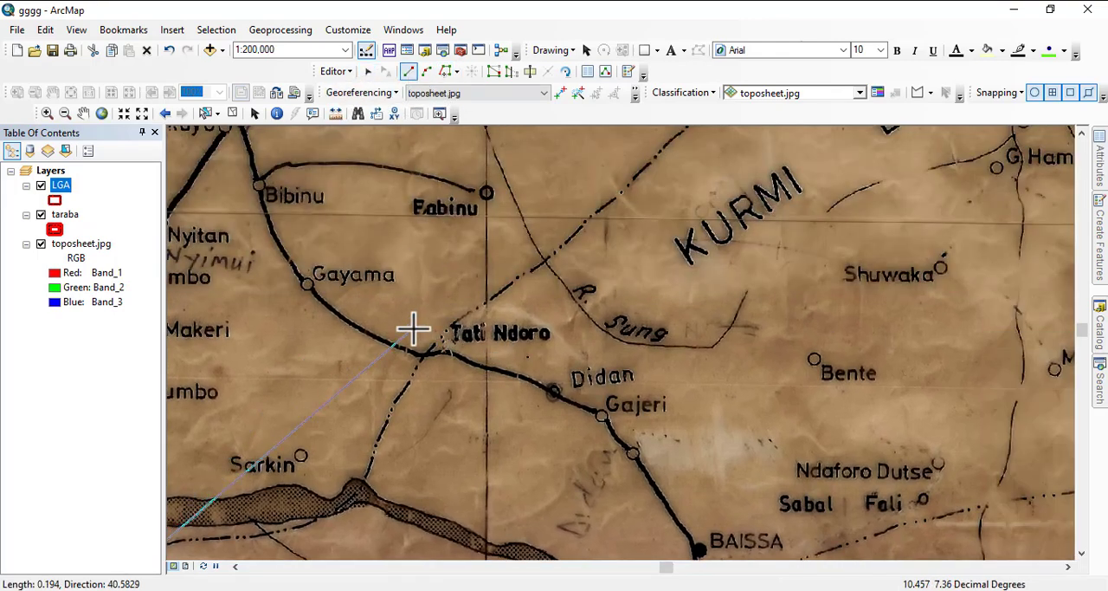
pyautogui.moveTo(413, 329); pyautogui.dragTo(601, 229)
pyautogui.click(384, 440)
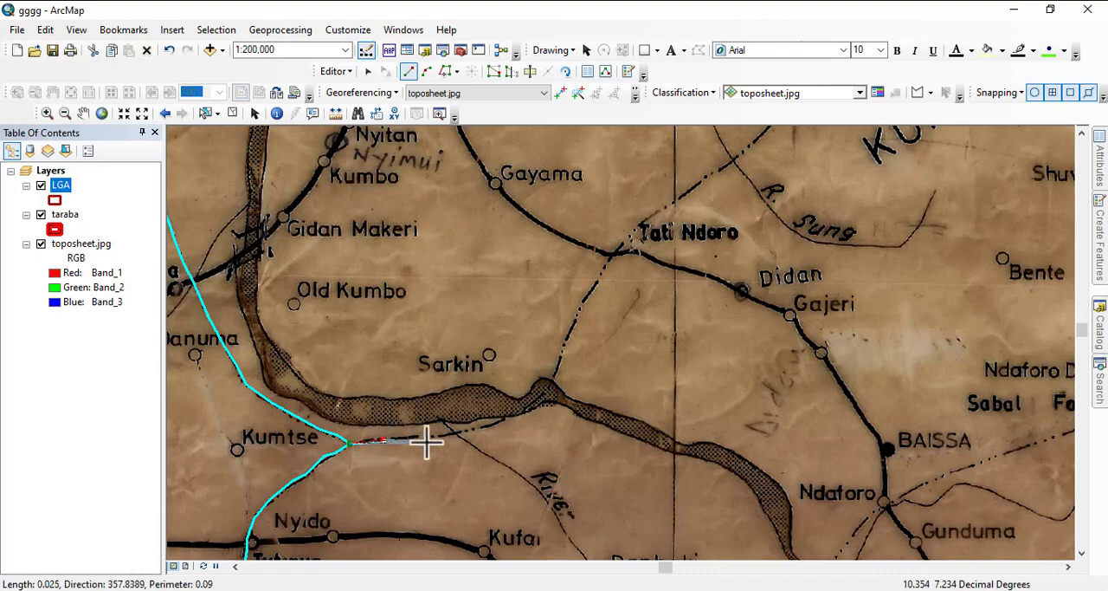
pyautogui.click(451, 432)
pyautogui.click(492, 421)
pyautogui.click(527, 407)
pyautogui.click(553, 381)
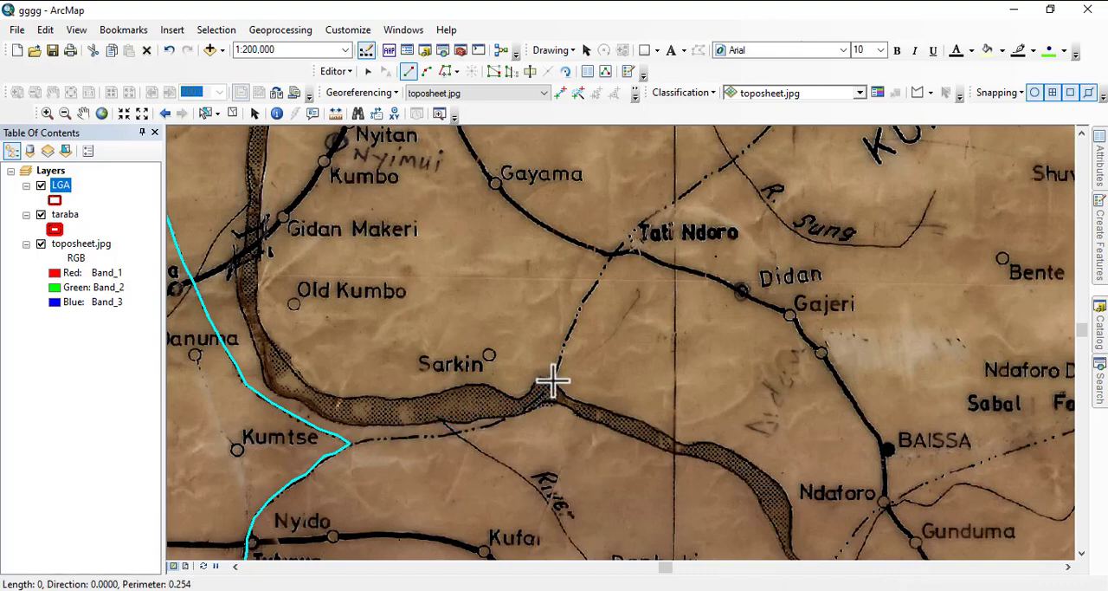
# - Continue the polygon northeast along the dashed boundary from the river bend through Tati Ndoro and past the KURMI label
pyautogui.click(564, 356)
pyautogui.click(580, 305)
pyautogui.click(609, 276)
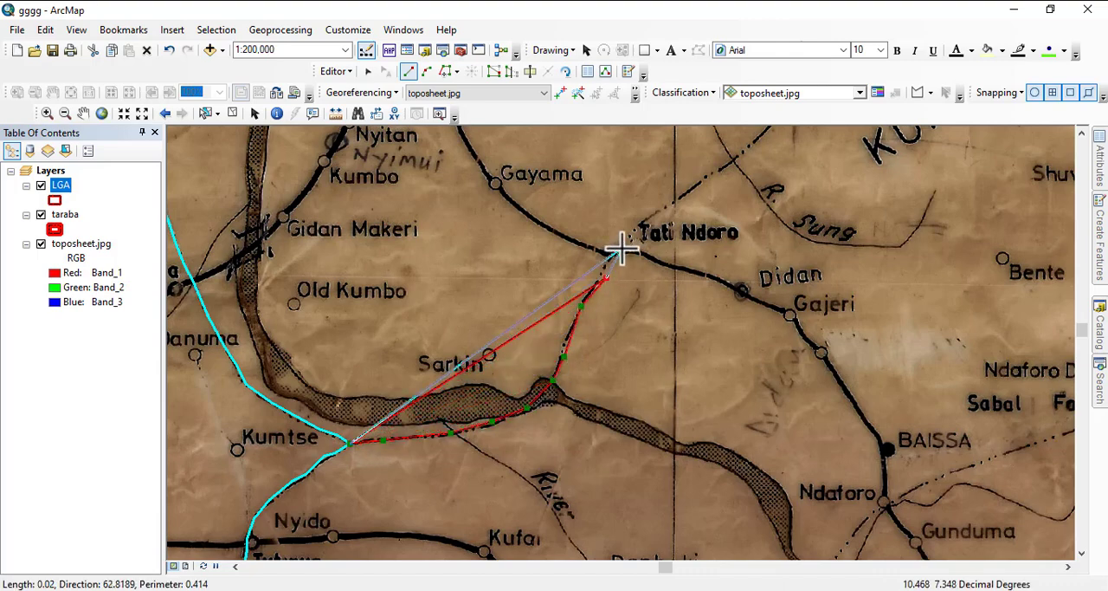
pyautogui.click(622, 247)
pyautogui.click(662, 210)
pyautogui.moveTo(609, 242); pyautogui.dragTo(406, 460)
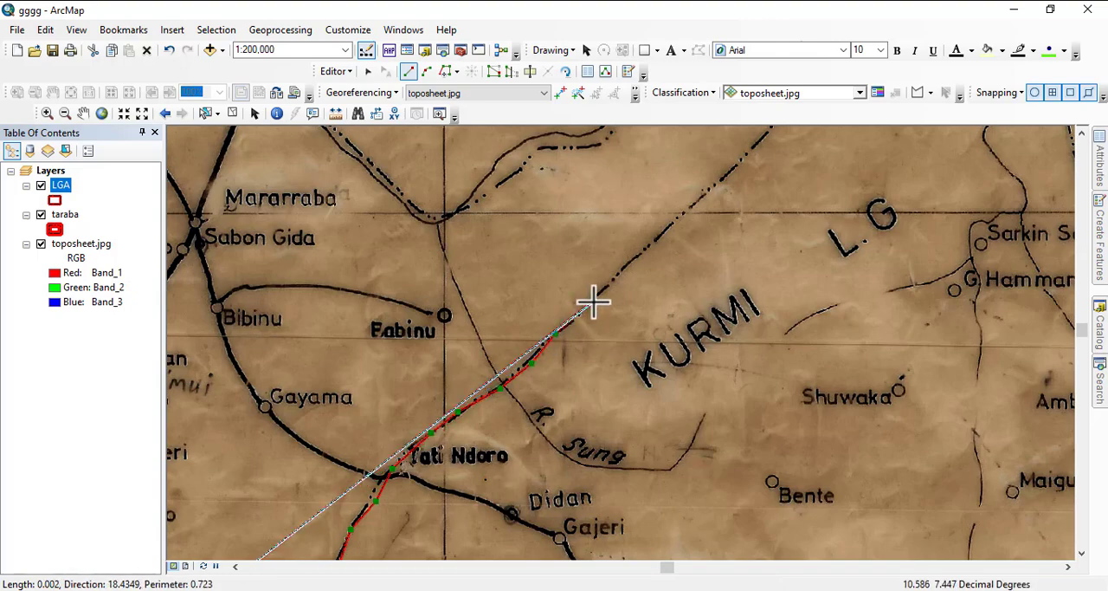
pyautogui.click(702, 193)
# - Extend the polygon northeast along the dashed boundary across River Suntai to the boundary junction southeast of Guruma
pyautogui.moveTo(702, 193); pyautogui.dragTo(559, 351)
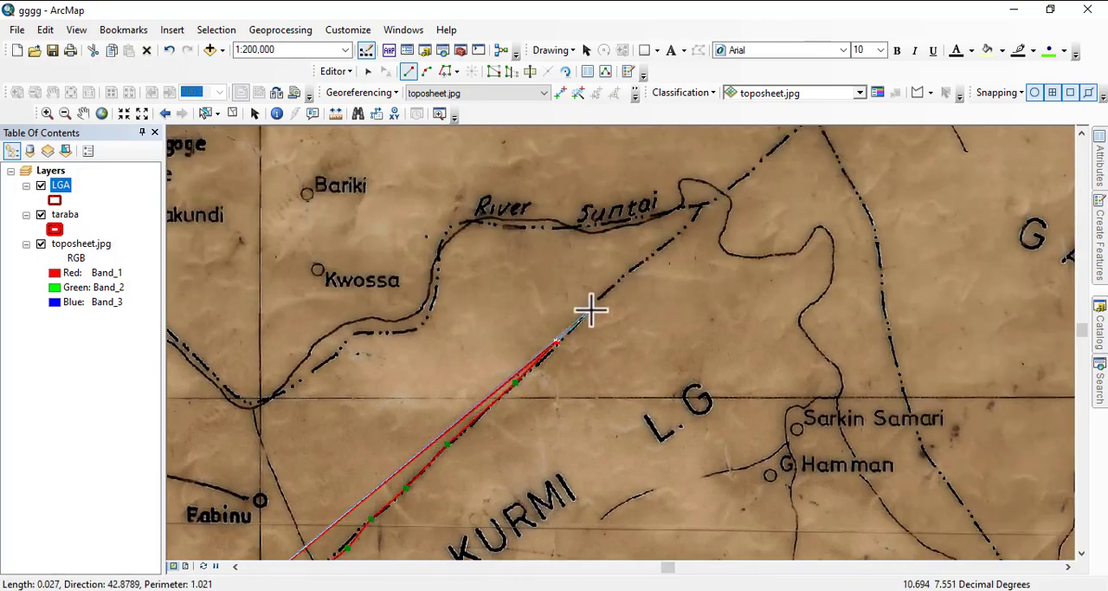
pyautogui.click(620, 282)
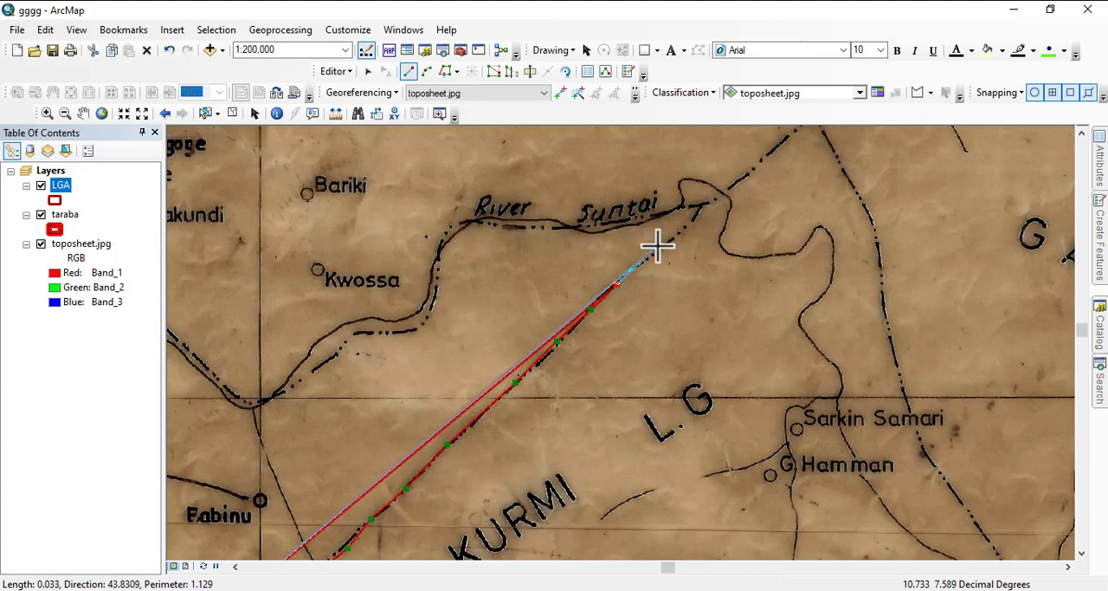
pyautogui.click(699, 208)
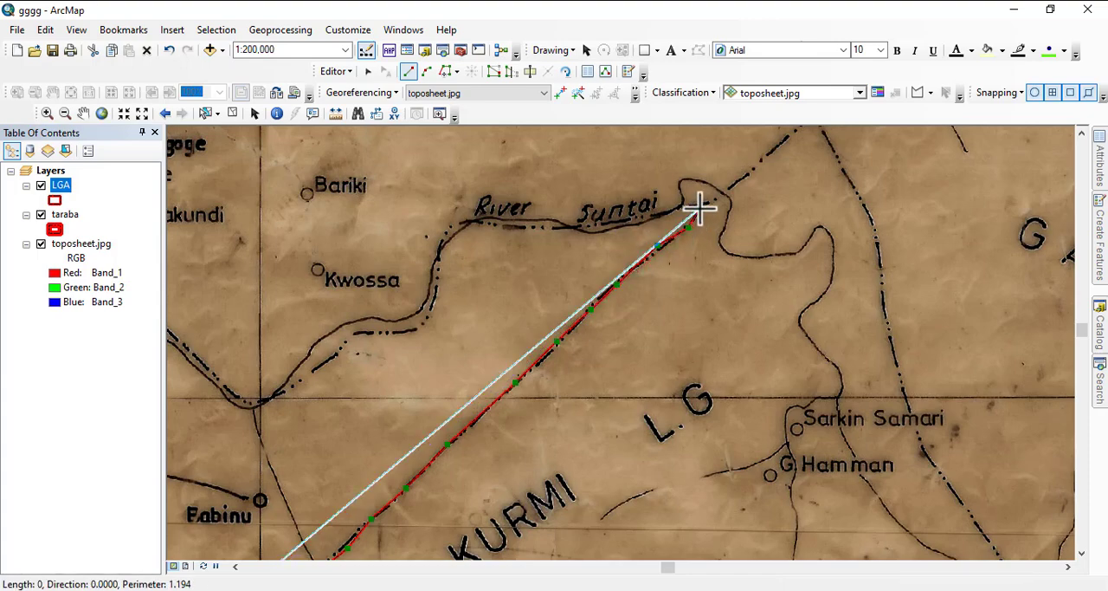
pyautogui.moveTo(739, 179)
pyautogui.mouseDown()
pyautogui.moveTo(563, 325)
pyautogui.moveTo(499, 362)
pyautogui.mouseUp()
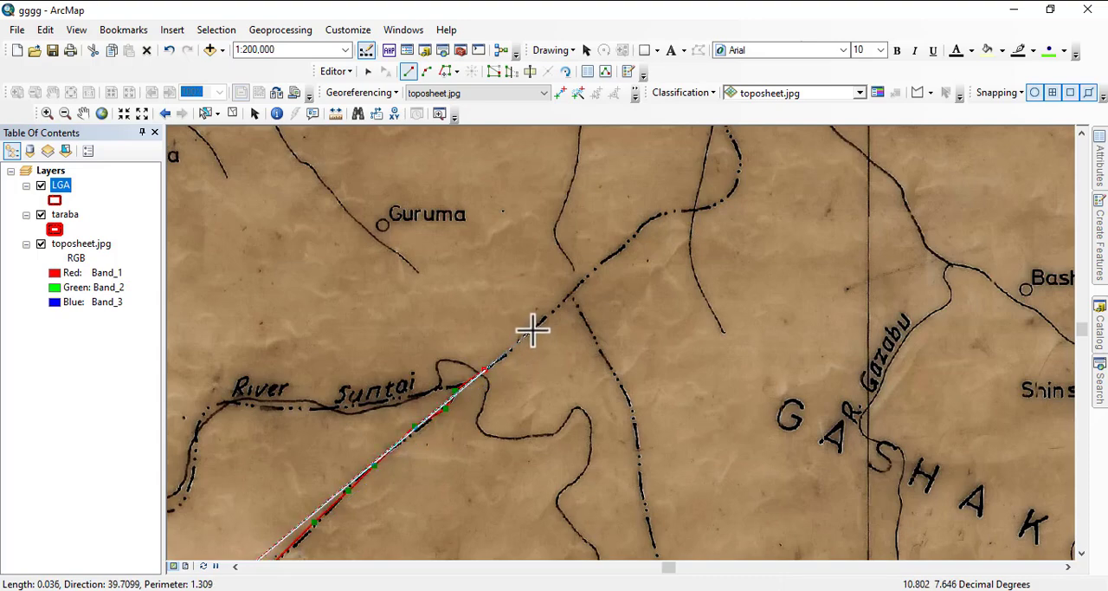
pyautogui.click(567, 294)
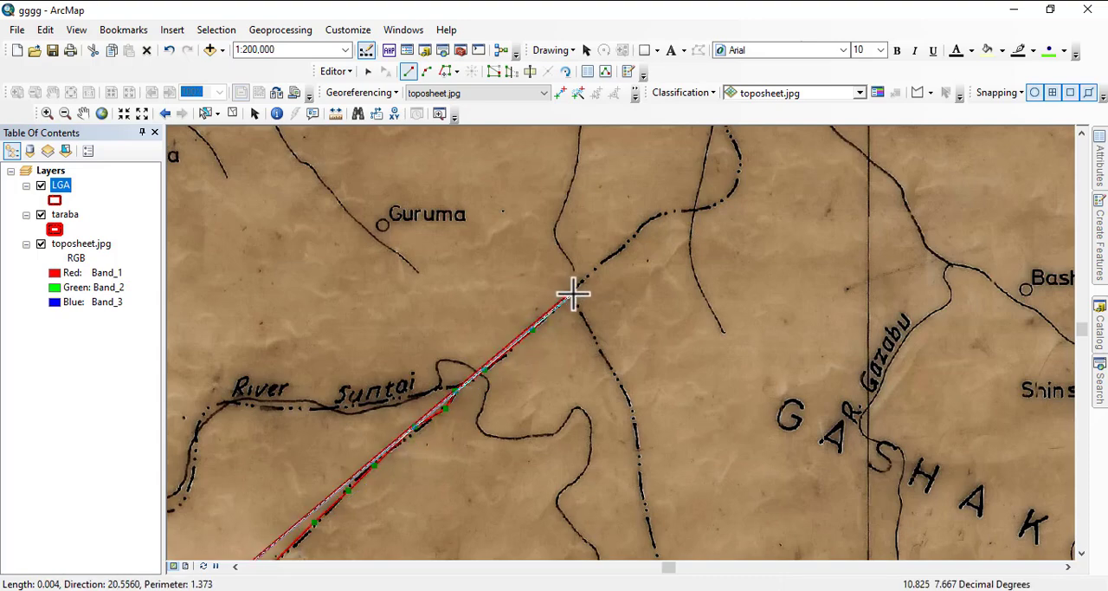
# - Turn the polygon at the junction and trace the dashed Kurmi–Gashaka boundary south to just beyond Sarkin Samari
pyautogui.click(609, 364)
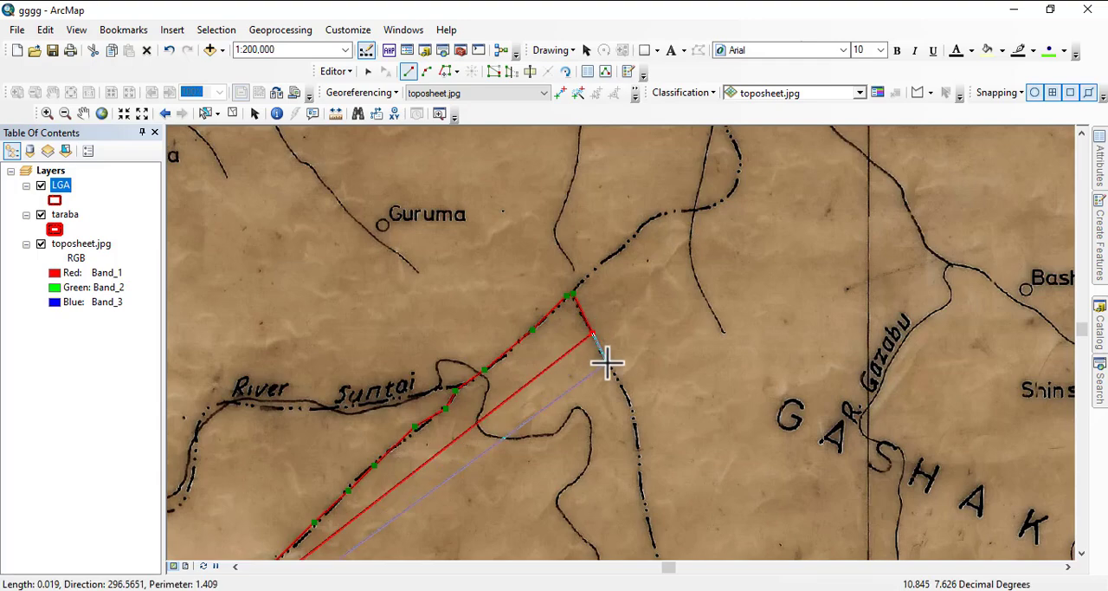
pyautogui.click(630, 401)
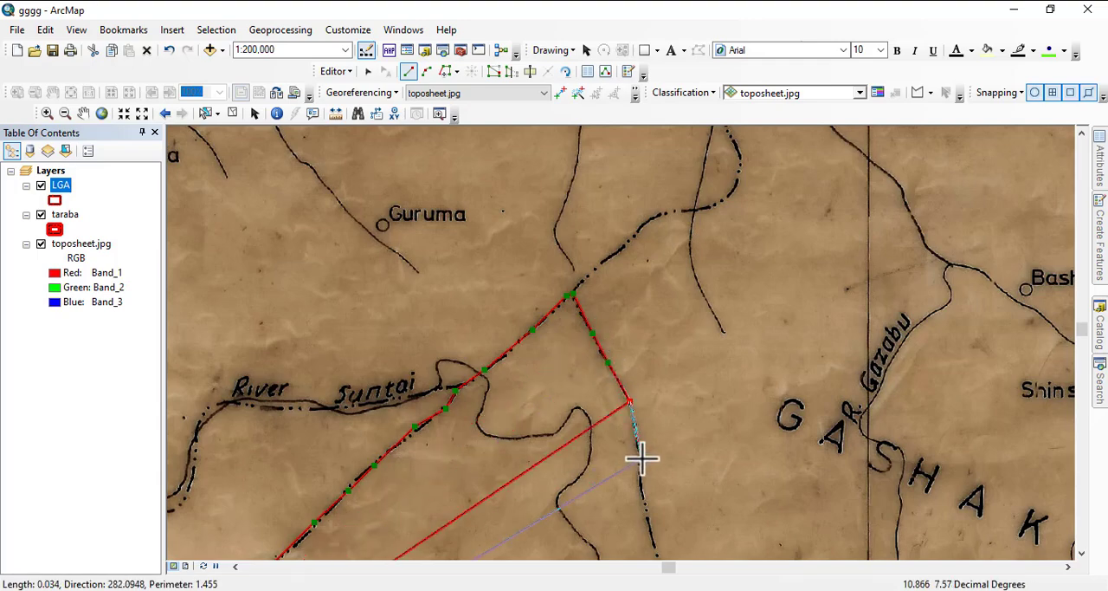
pyautogui.click(642, 458)
pyautogui.moveTo(631, 494); pyautogui.dragTo(605, 200)
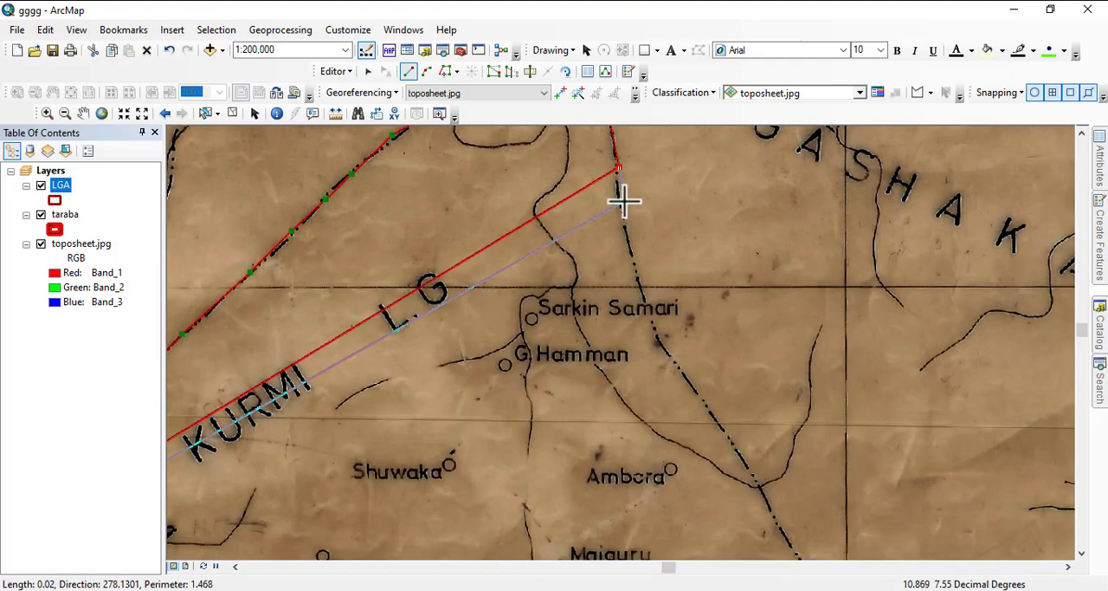
pyautogui.click(620, 199)
pyautogui.click(631, 251)
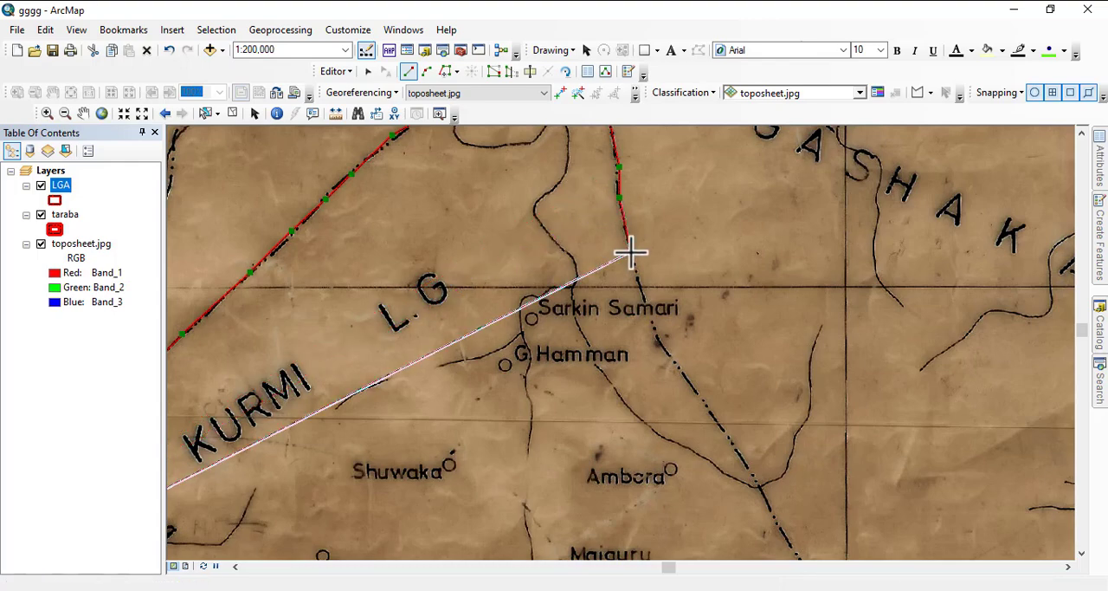
pyautogui.click(646, 303)
pyautogui.click(660, 341)
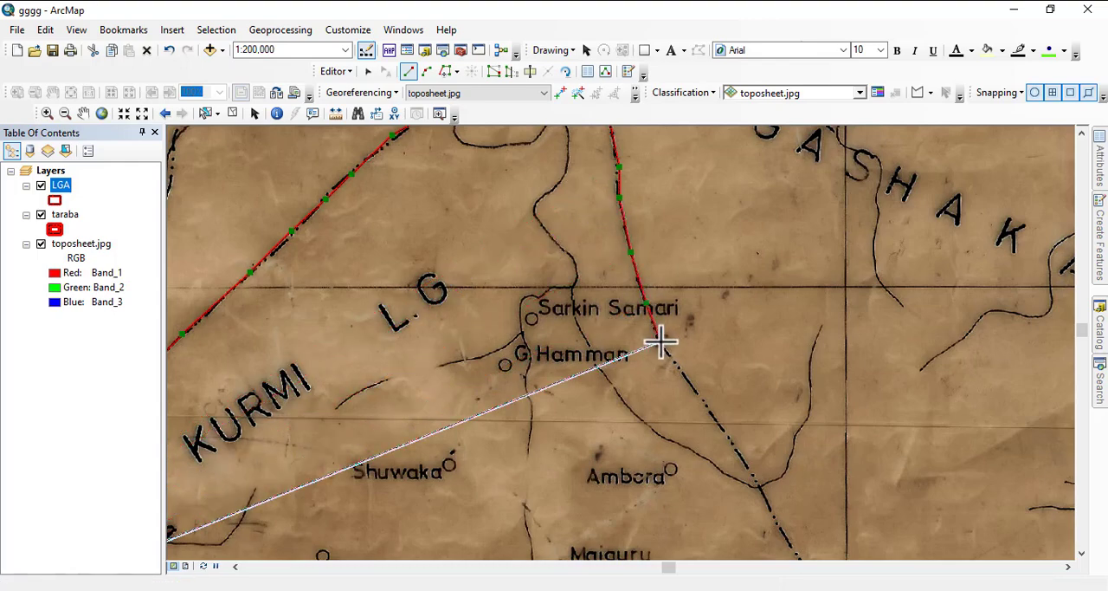
pyautogui.click(687, 379)
# - Continue the polygon southeast along the dashed boundary past Ambora and Yelwa to just north of makeri
pyautogui.moveTo(673, 415); pyautogui.dragTo(560, 265)
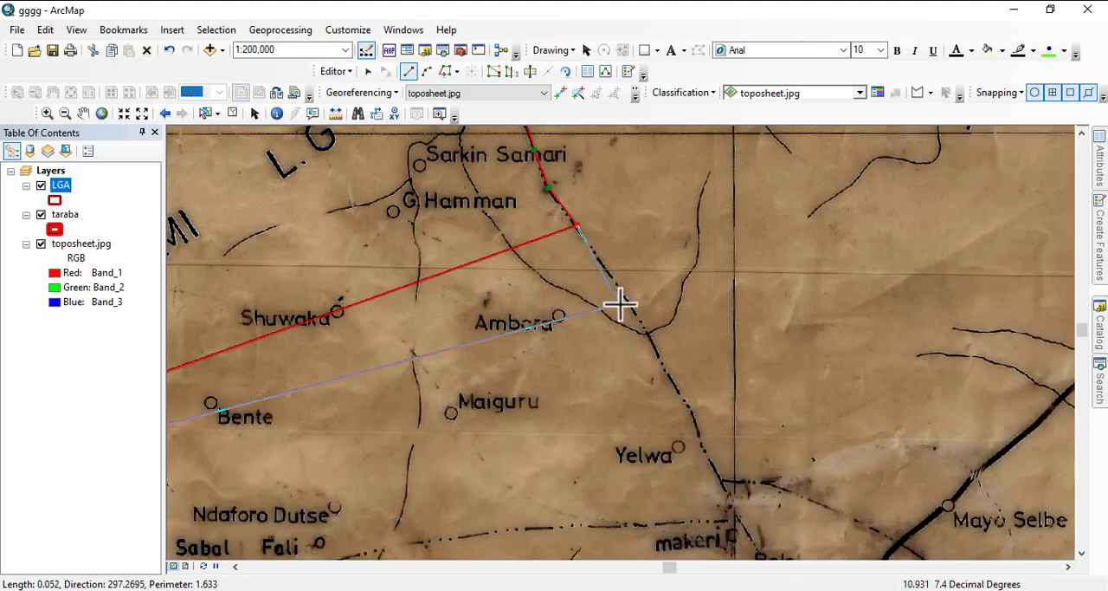
pyautogui.click(626, 300)
pyautogui.click(668, 372)
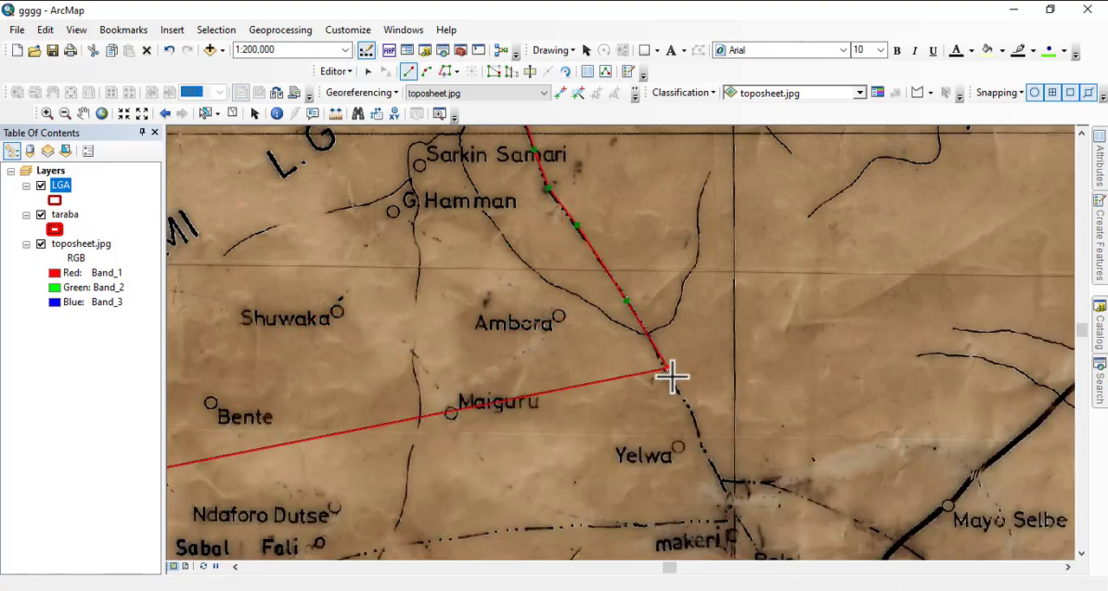
pyautogui.click(687, 402)
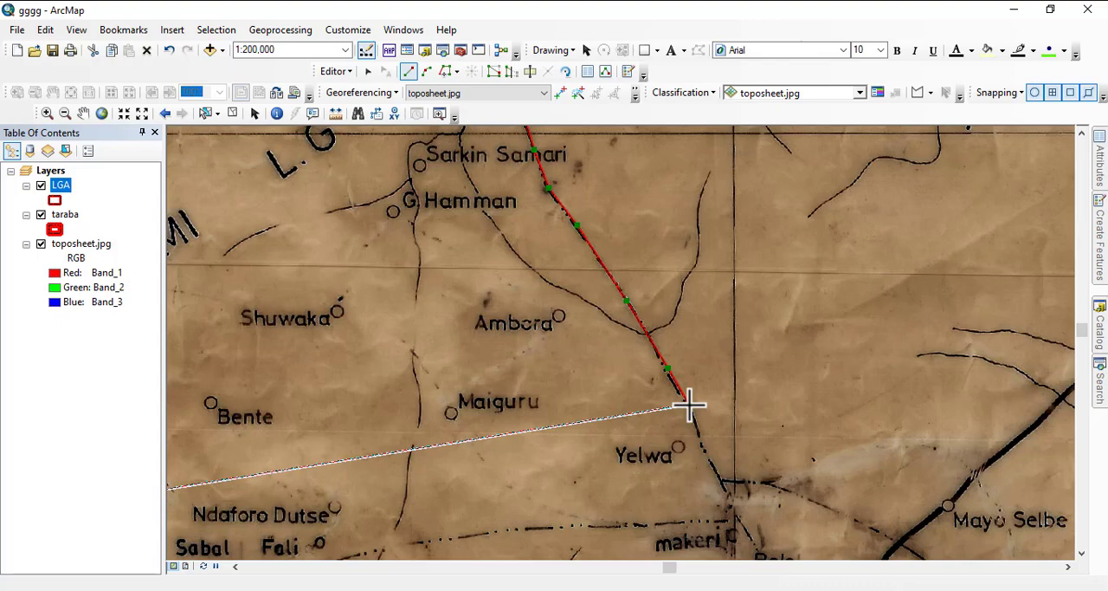
pyautogui.moveTo(705, 433); pyautogui.dragTo(597, 272)
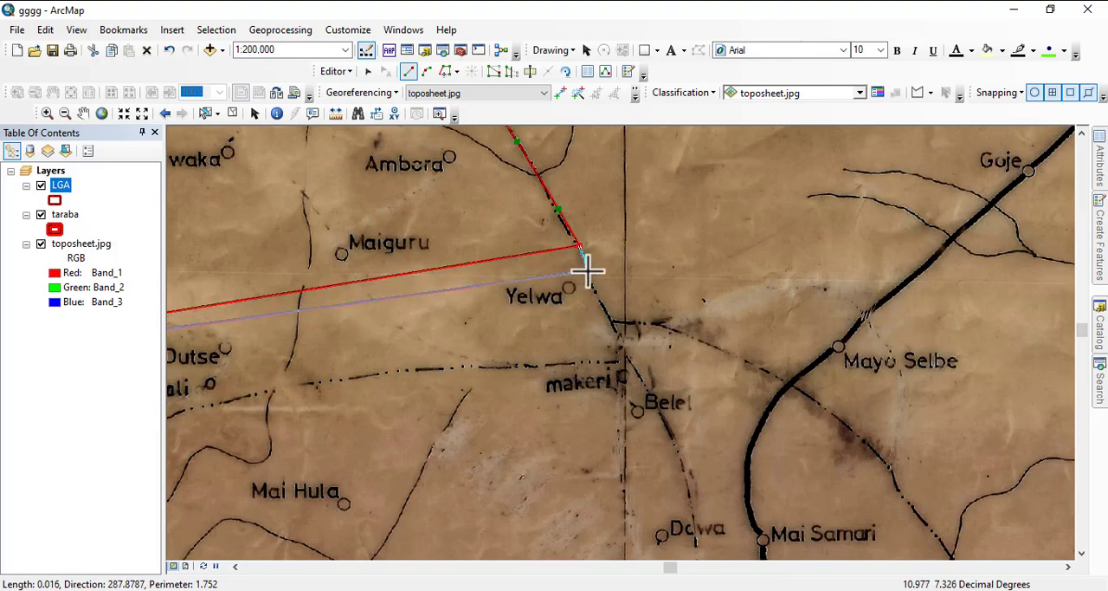
pyautogui.click(588, 270)
pyautogui.click(599, 294)
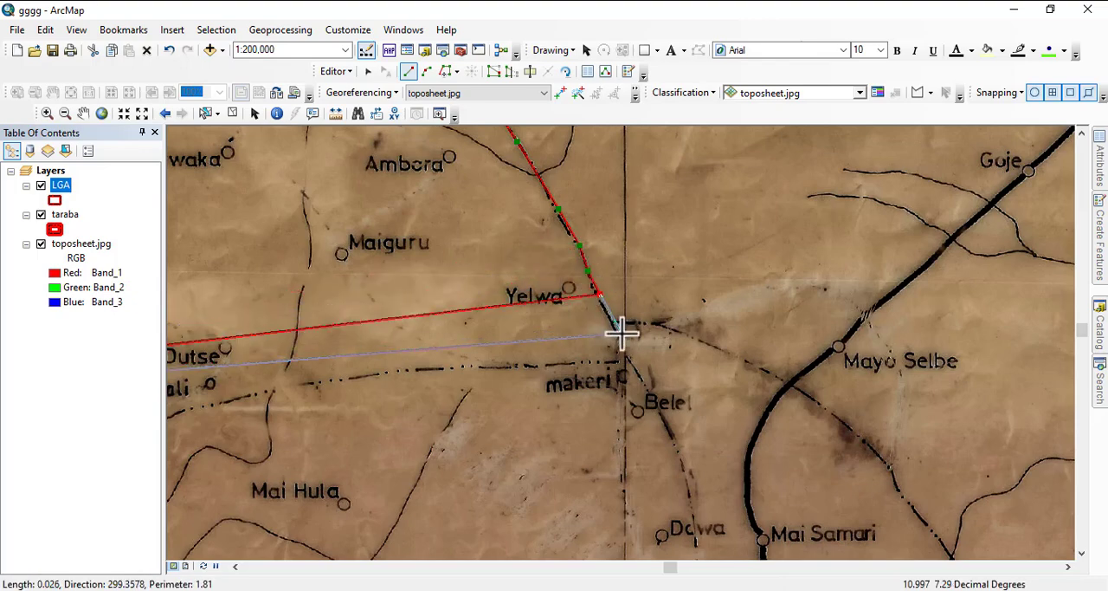
pyautogui.click(618, 329)
# - Check the boundary's course around makeri and add a polygon vertex at the dashed line junction beside it
pyautogui.scroll(2, 631, 329)
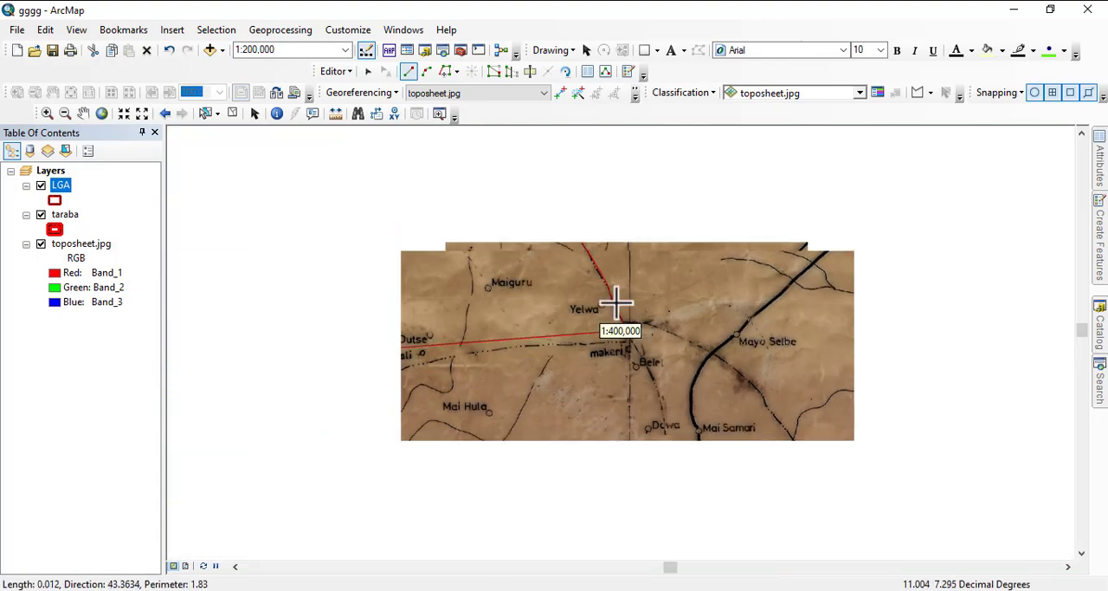
pyautogui.scroll(1, 620, 325)
pyautogui.scroll(-4, 622, 345)
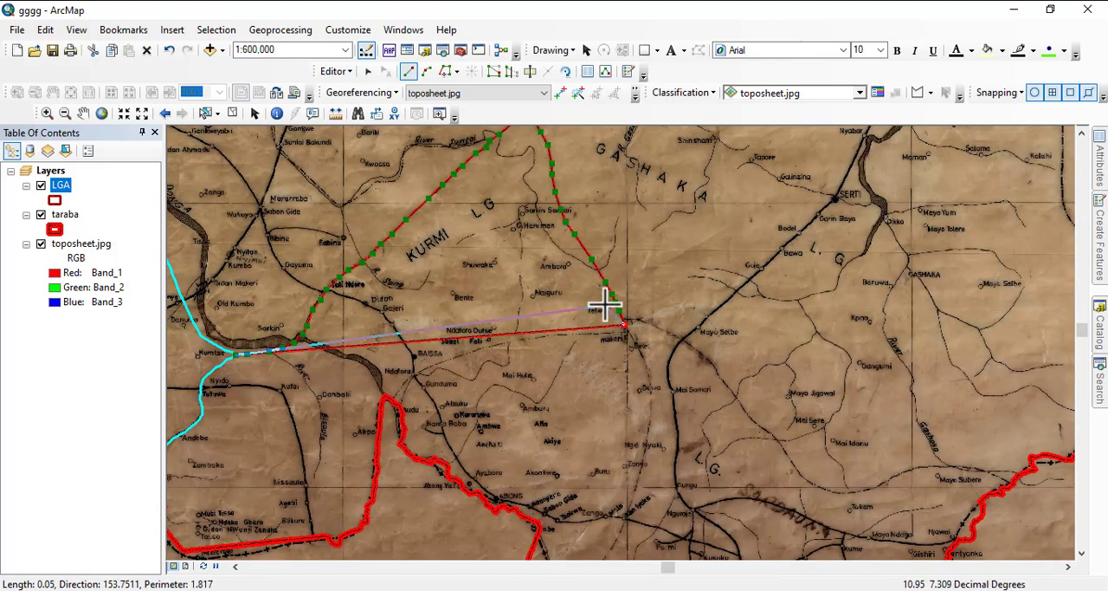
pyautogui.scroll(2, 606, 292)
pyautogui.scroll(-1, 606, 292)
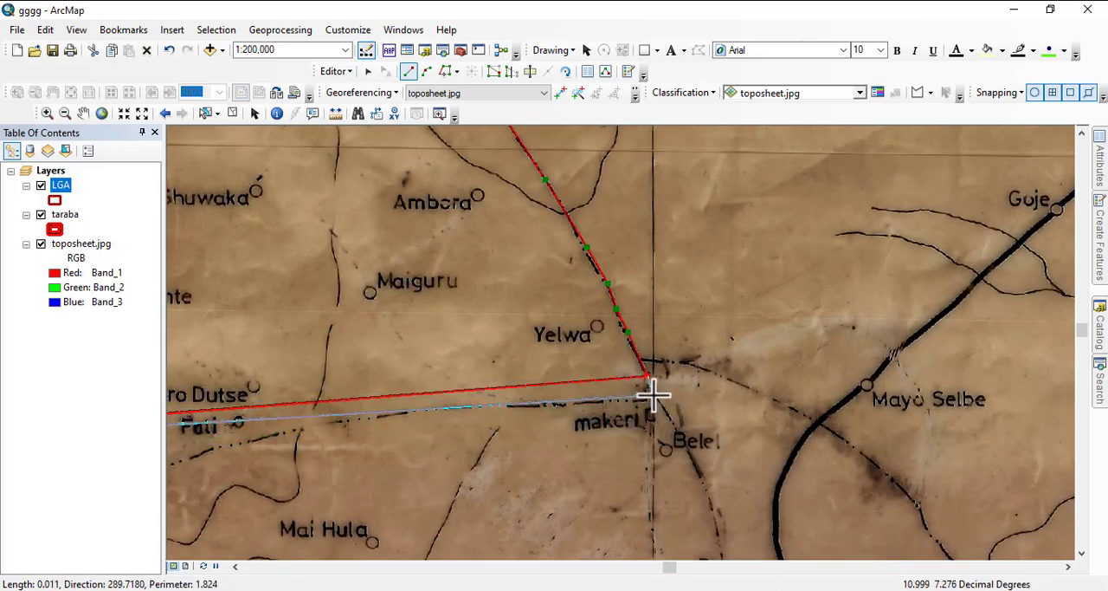
pyautogui.click(650, 399)
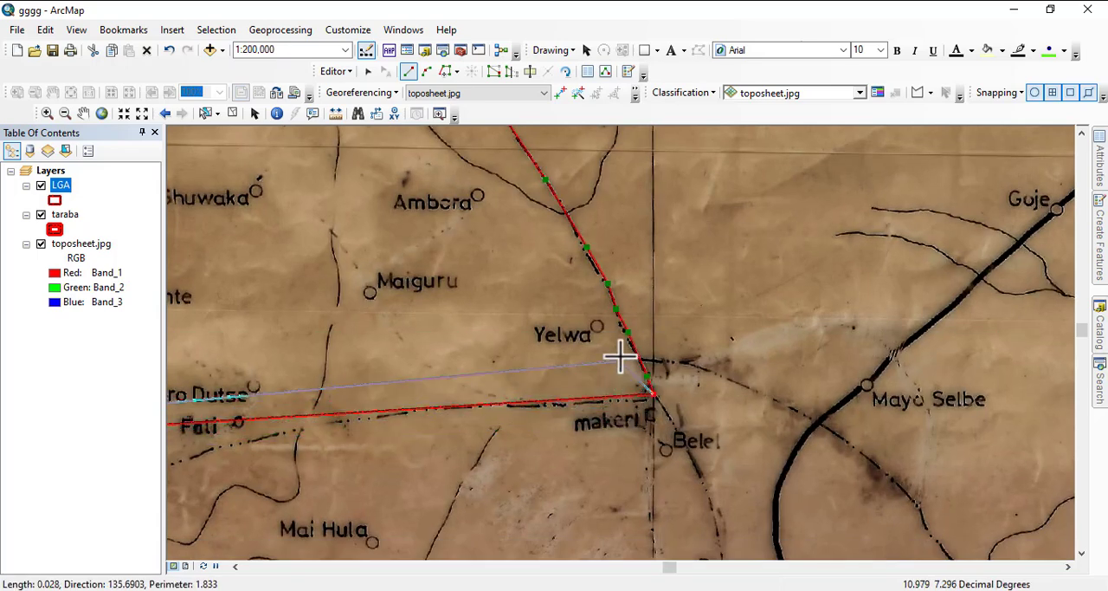
pyautogui.scroll(3, 601, 250)
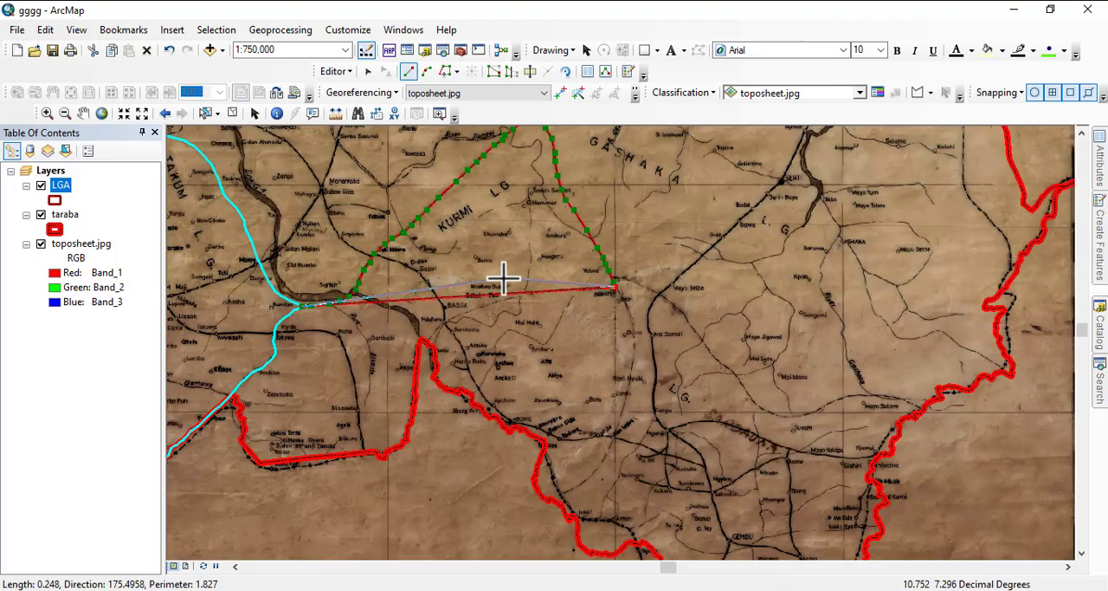
# - Check the dashed line near Baissa and makeri, and add a polygon vertex on the dashed boundary beside Belel
pyautogui.scroll(-2, 410, 287)
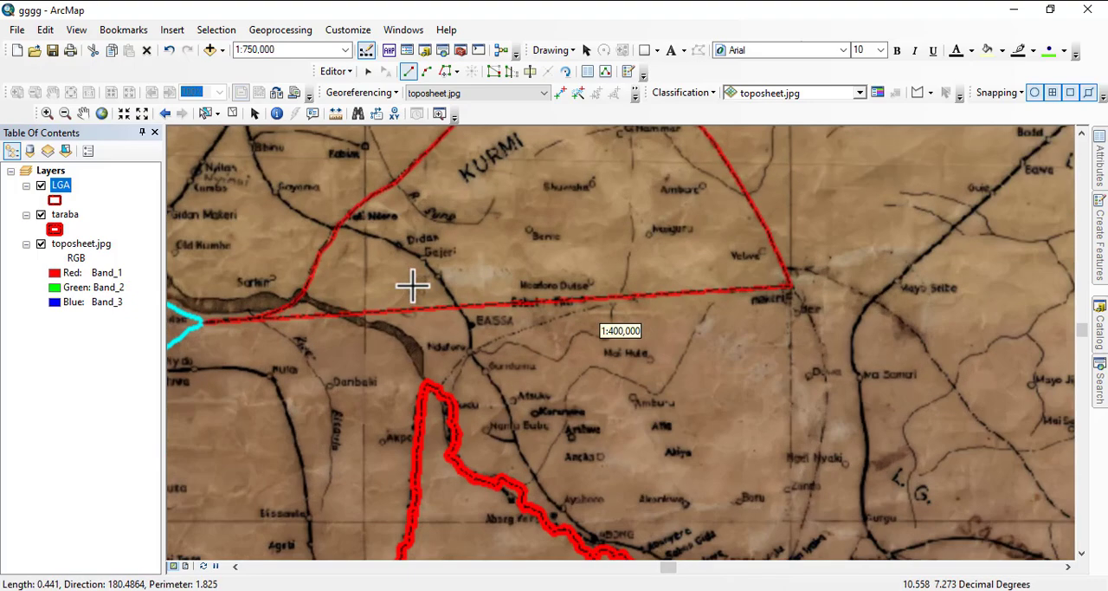
pyautogui.scroll(-4, 490, 310)
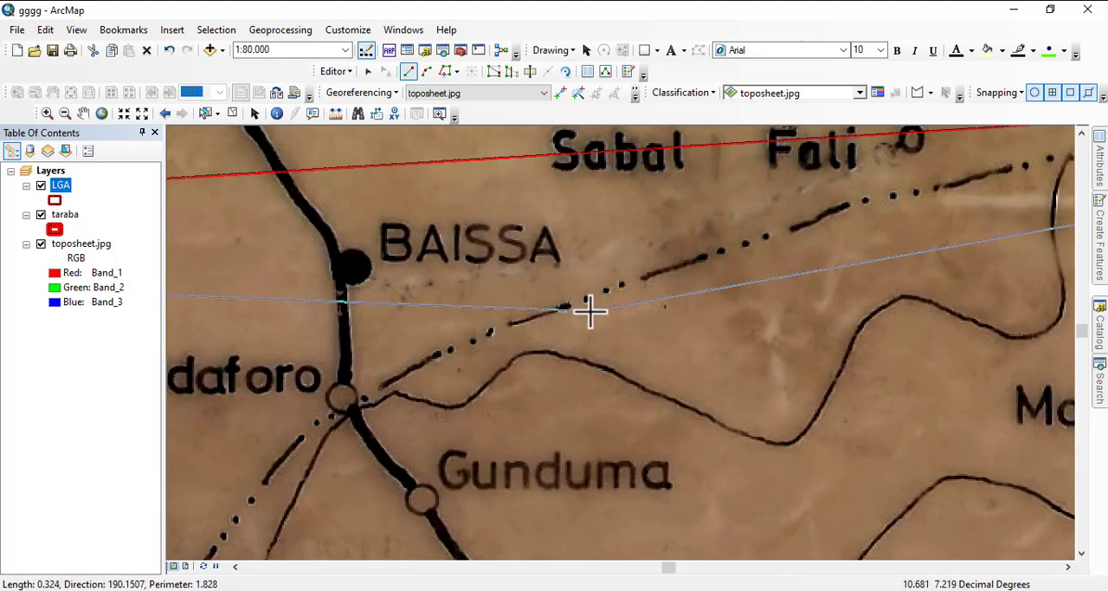
pyautogui.scroll(3, 363, 299)
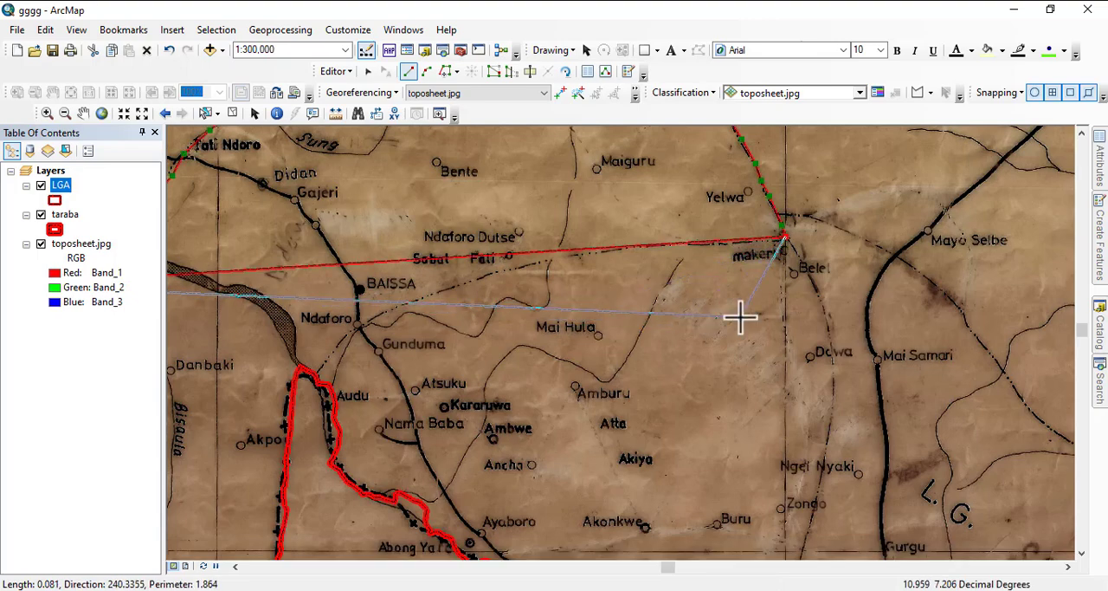
pyautogui.moveTo(740, 317); pyautogui.dragTo(417, 301)
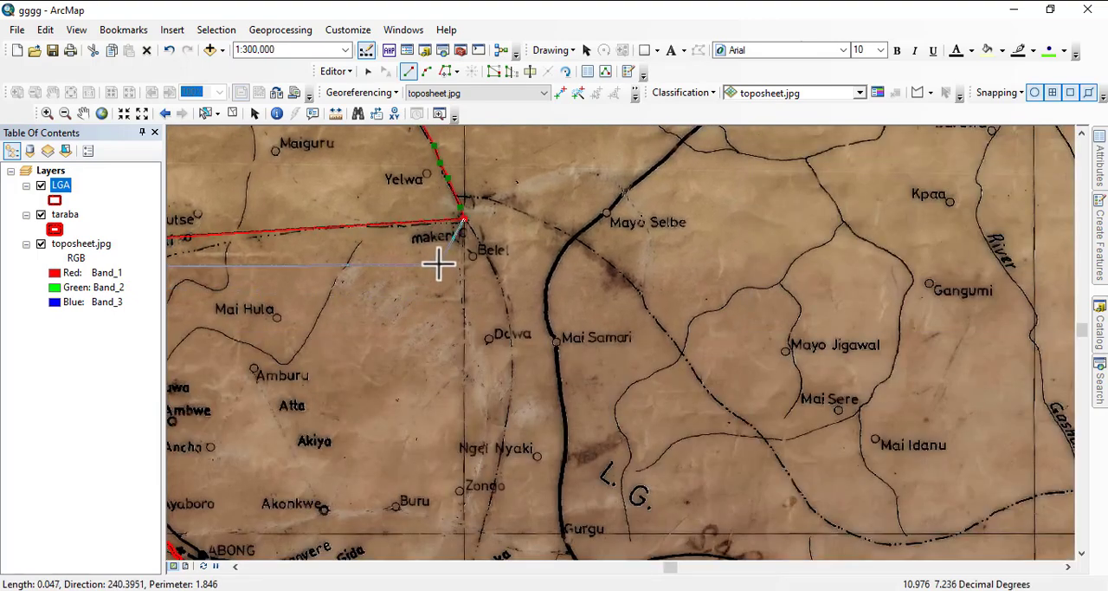
pyautogui.scroll(-2, 459, 234)
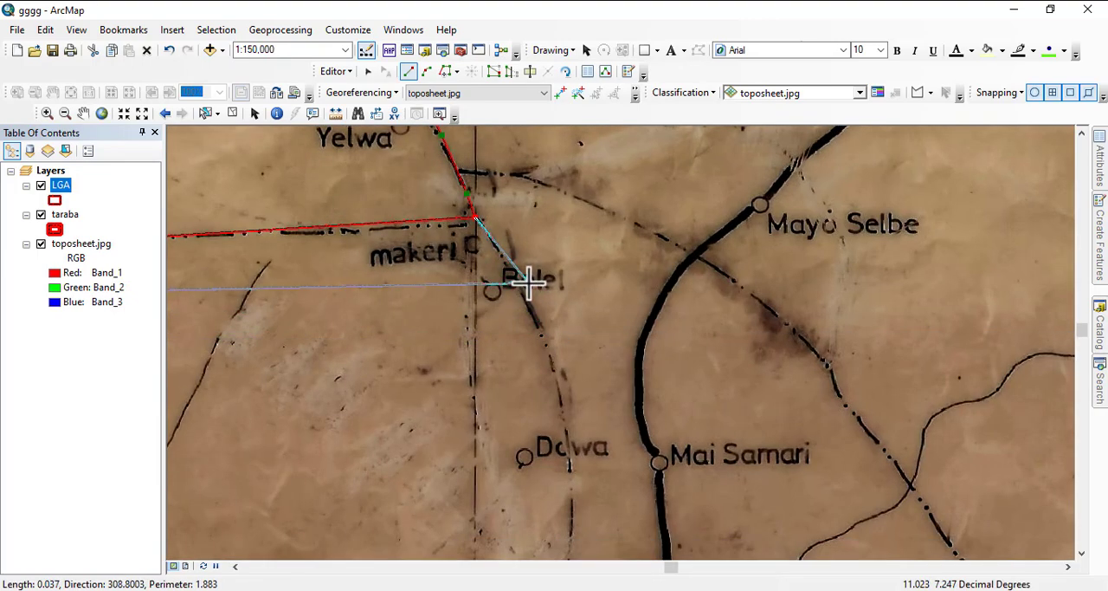
pyautogui.click(518, 282)
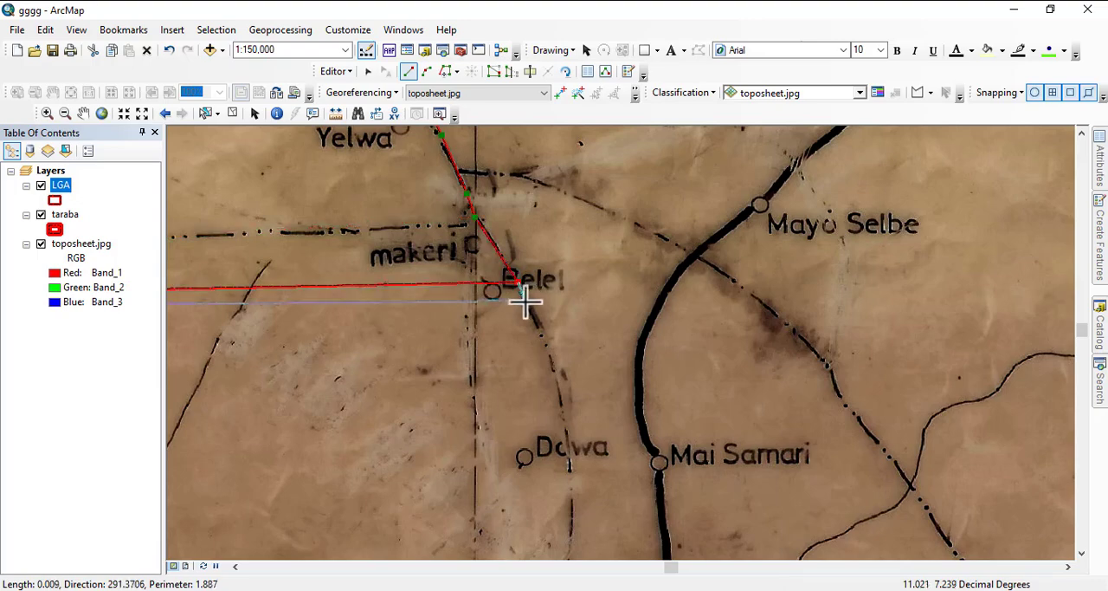
# - Continue the polygon south along the dashed boundary past Dawa and Ngel Nyaki to just south of Zongo
pyautogui.scroll(-3, 540, 329)
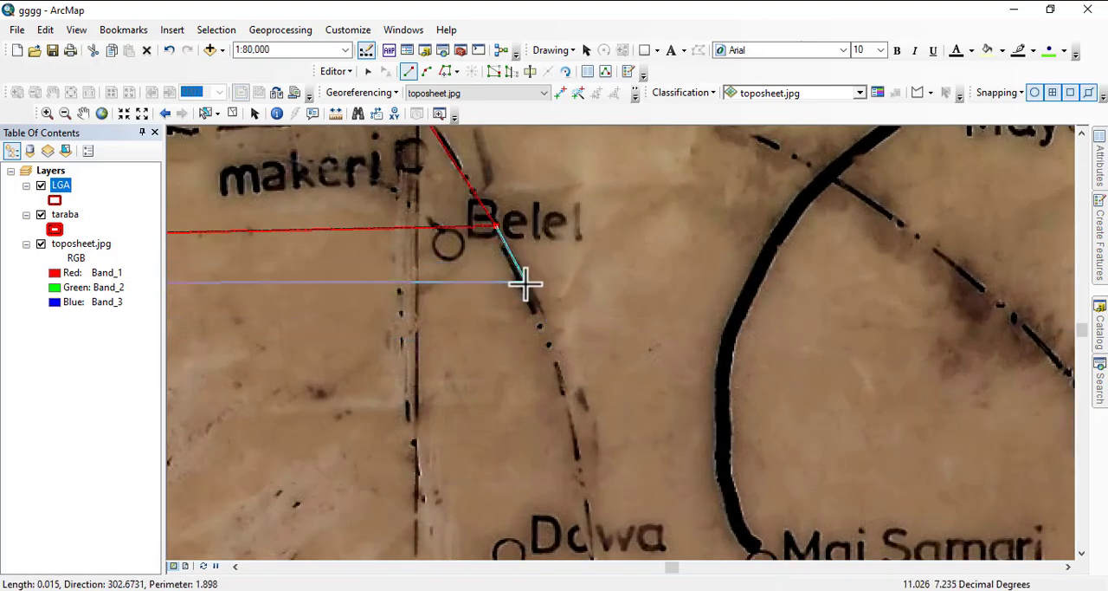
pyautogui.scroll(3, 465, 267)
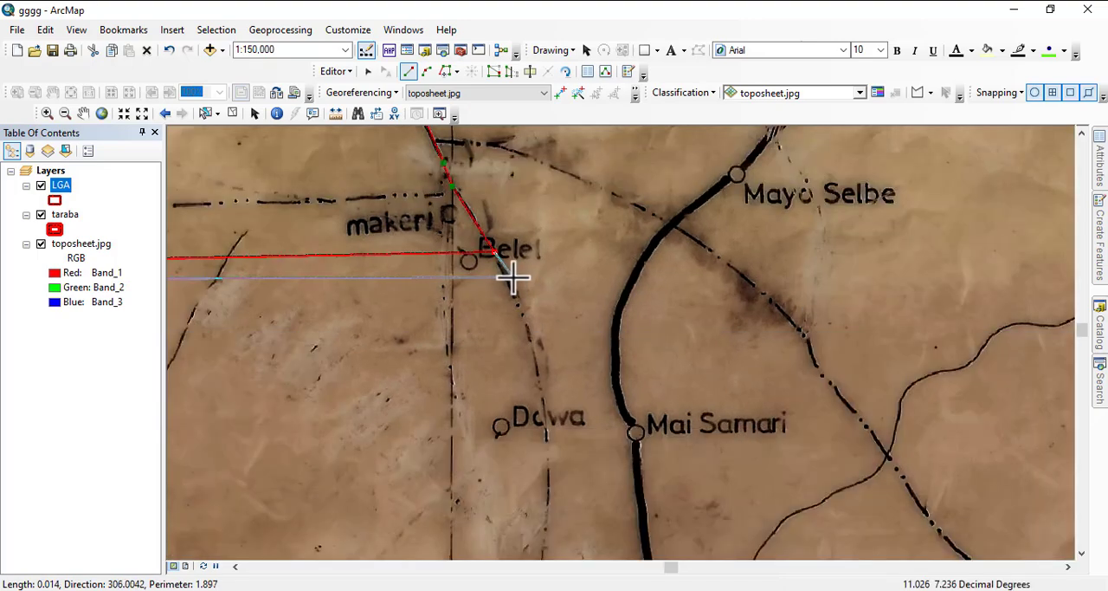
pyautogui.scroll(-3, 834, 321)
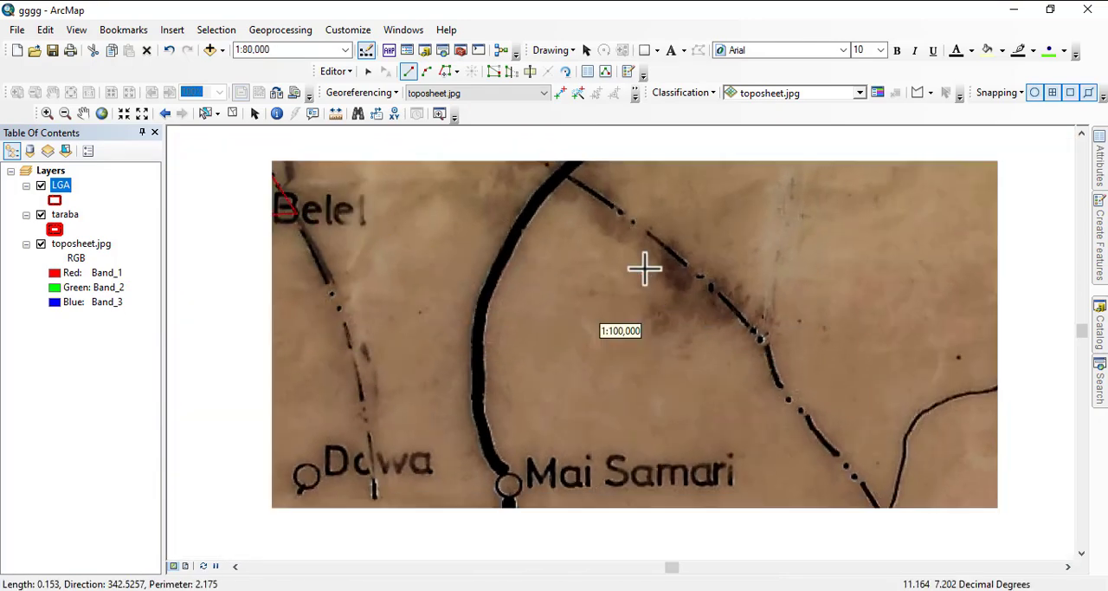
pyautogui.scroll(5, 641, 272)
pyautogui.scroll(3, 574, 289)
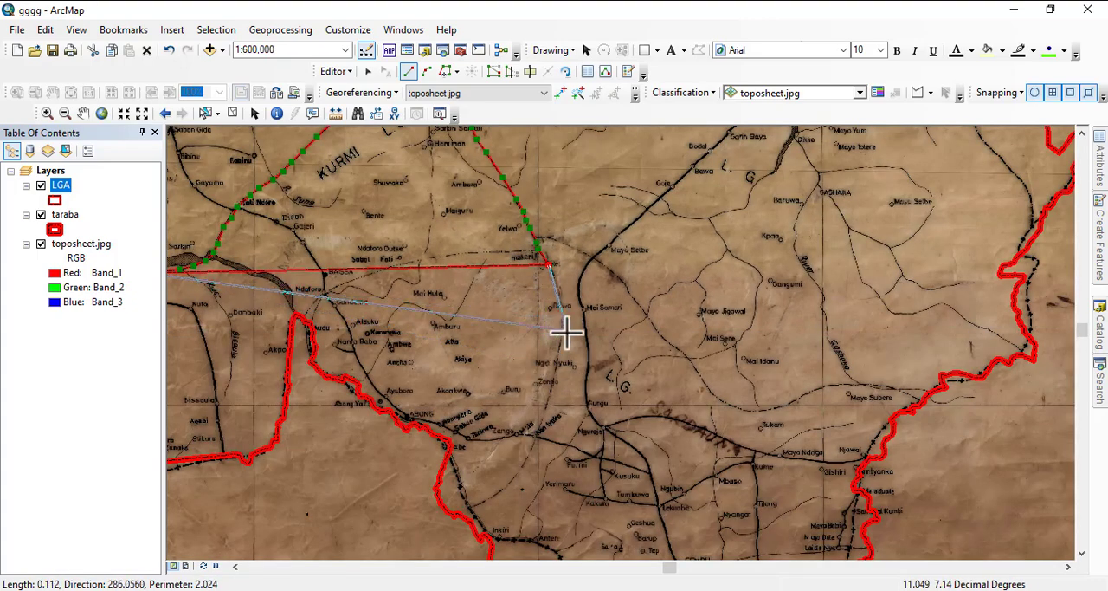
pyautogui.scroll(-2, 514, 212)
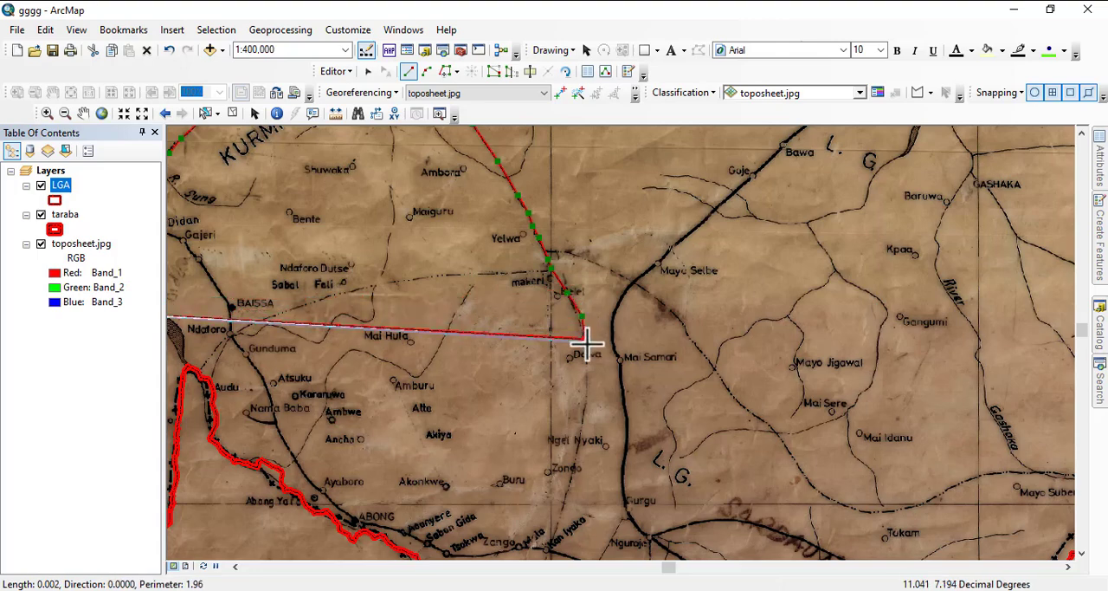
pyautogui.click(587, 381)
pyautogui.click(579, 425)
pyautogui.moveTo(579, 449); pyautogui.dragTo(629, 339)
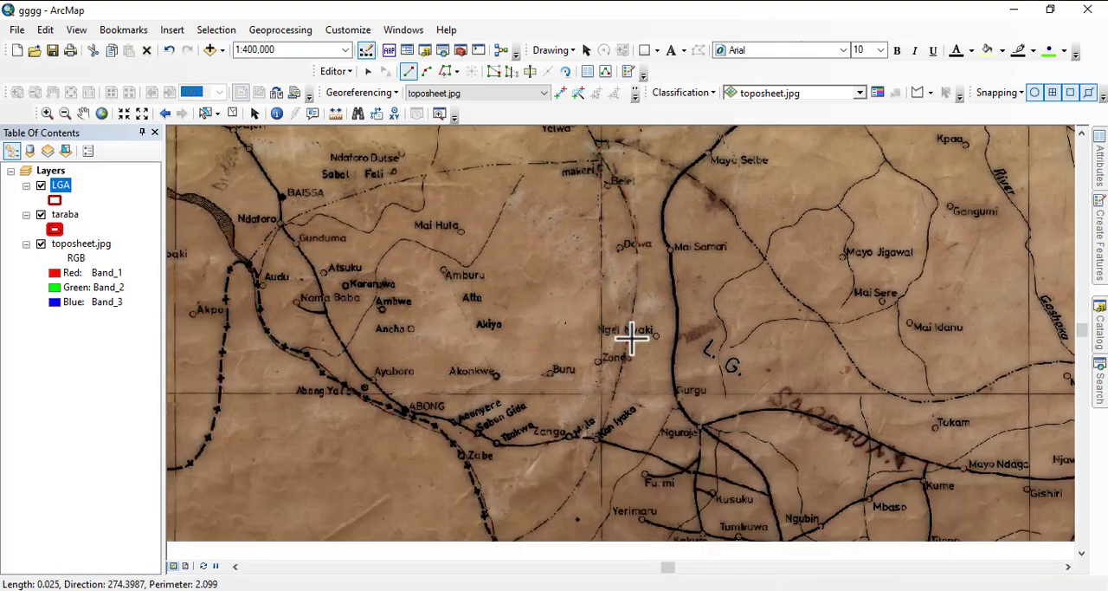
pyautogui.click(616, 375)
pyautogui.click(609, 403)
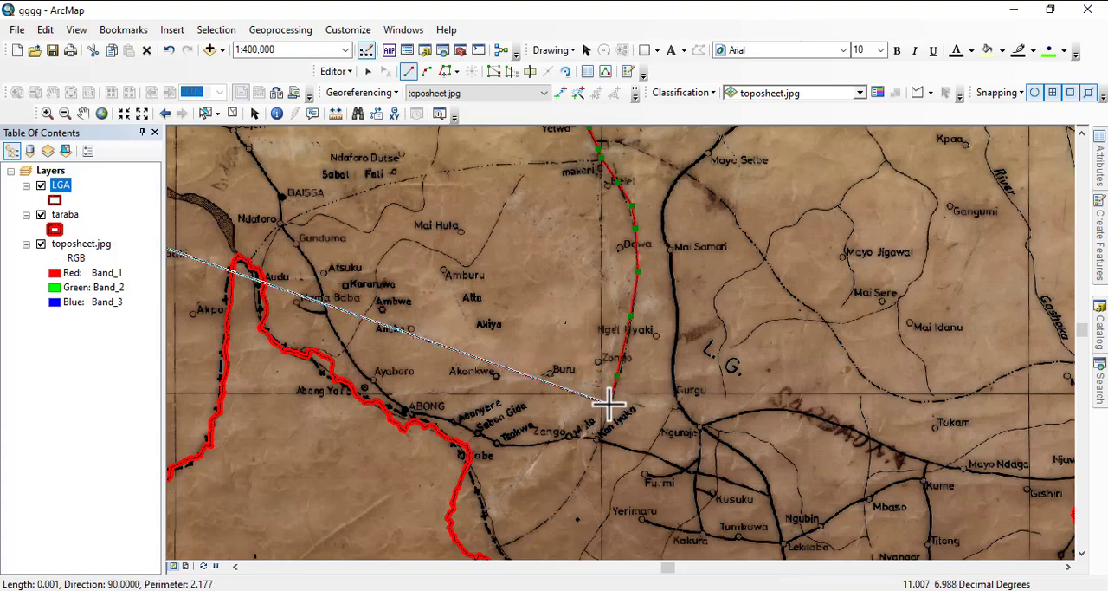
# - Extend the polygon southwest along the dashed boundary across the road near Kan Iyaka to just short of the taraba outline northwest of Inkiri
pyautogui.click(599, 442)
pyautogui.click(580, 482)
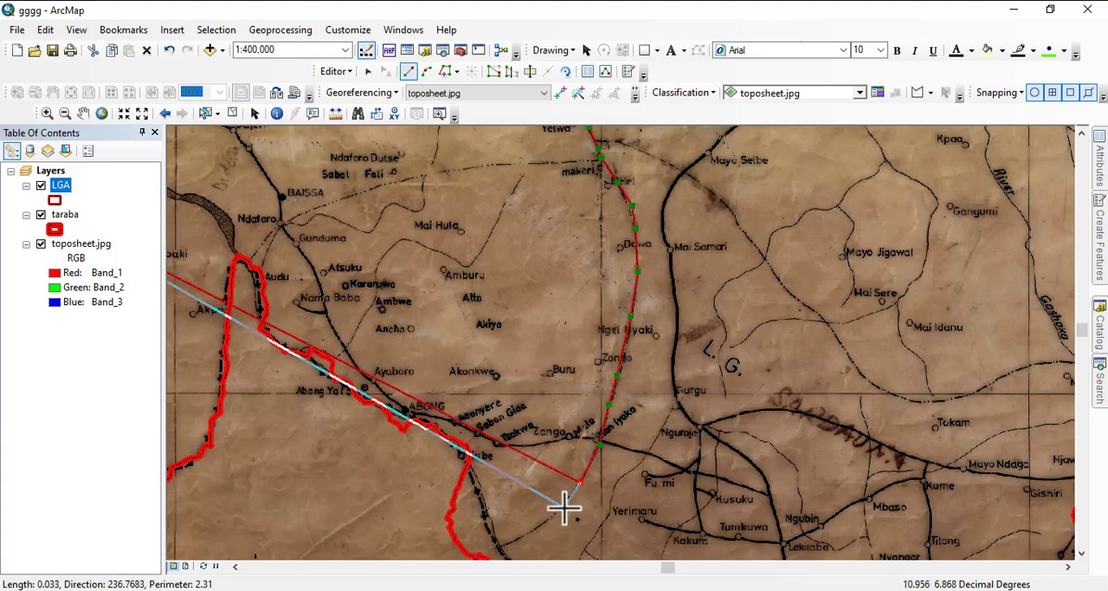
pyautogui.click(561, 513)
pyautogui.click(526, 535)
pyautogui.moveTo(525, 538); pyautogui.dragTo(648, 427)
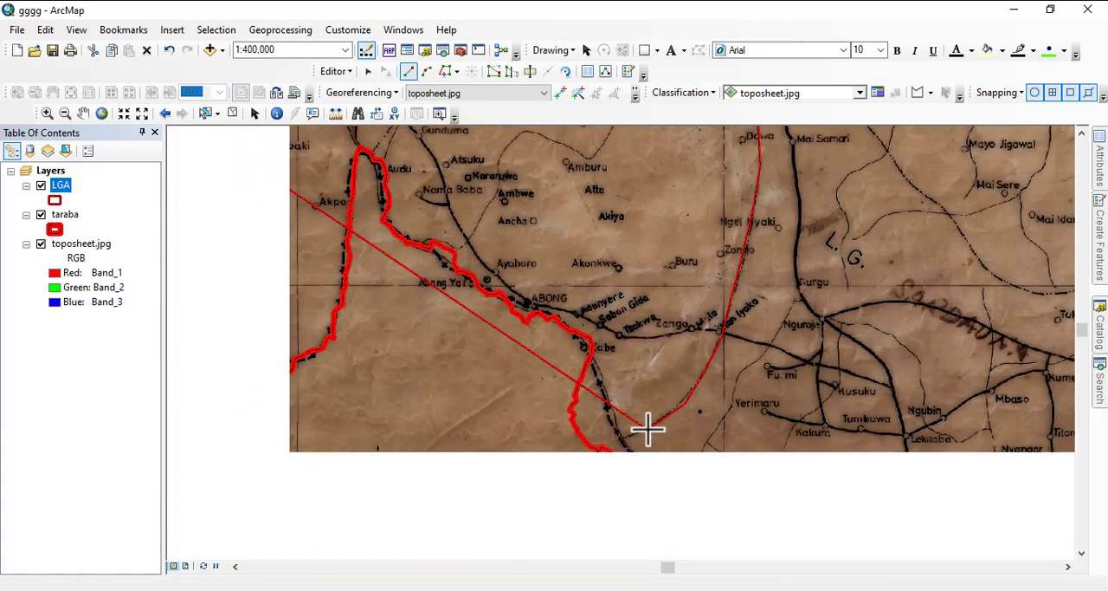
# - Trace the taraba outline west and the adjoining LGA polygon's border north to the start vertex near Kumtse, and finish the sketch
pyautogui.click(445, 73)
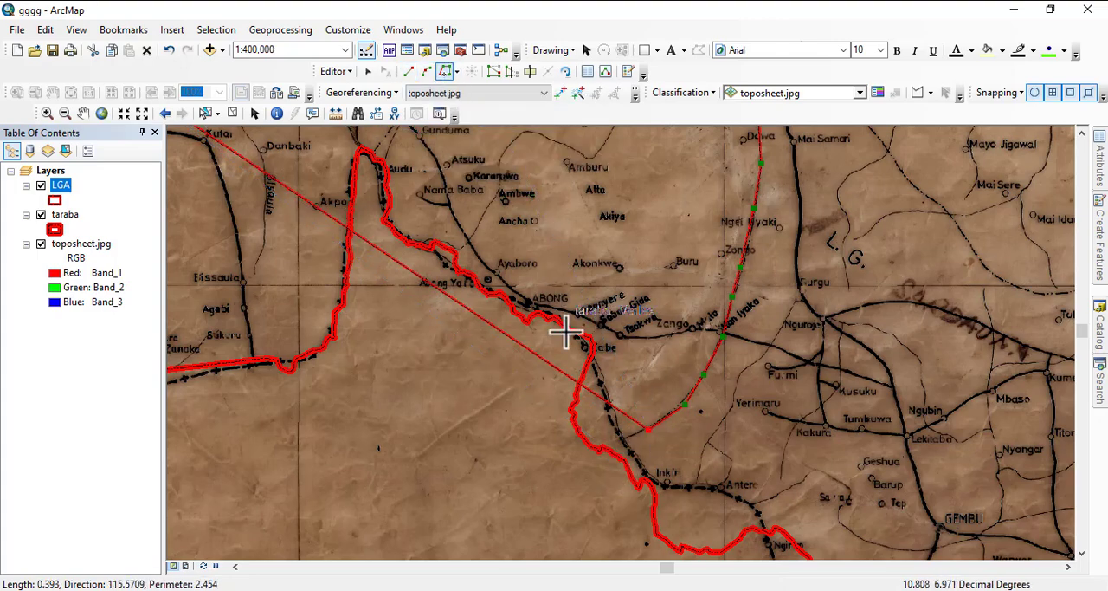
pyautogui.click(619, 461)
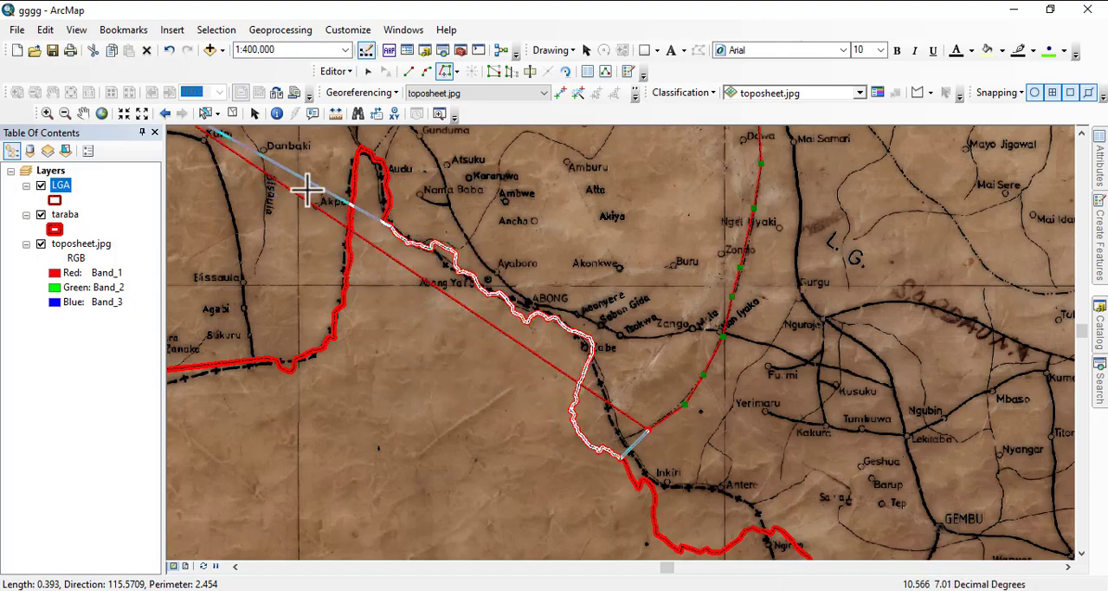
pyautogui.moveTo(358, 285); pyautogui.dragTo(496, 566)
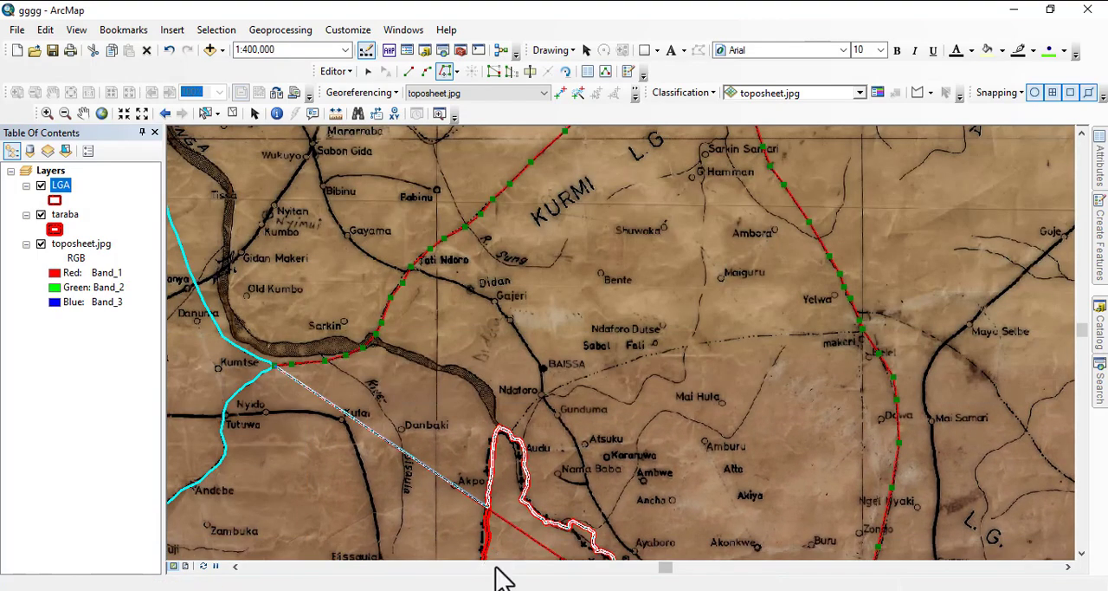
pyautogui.moveTo(507, 458); pyautogui.dragTo(649, 277)
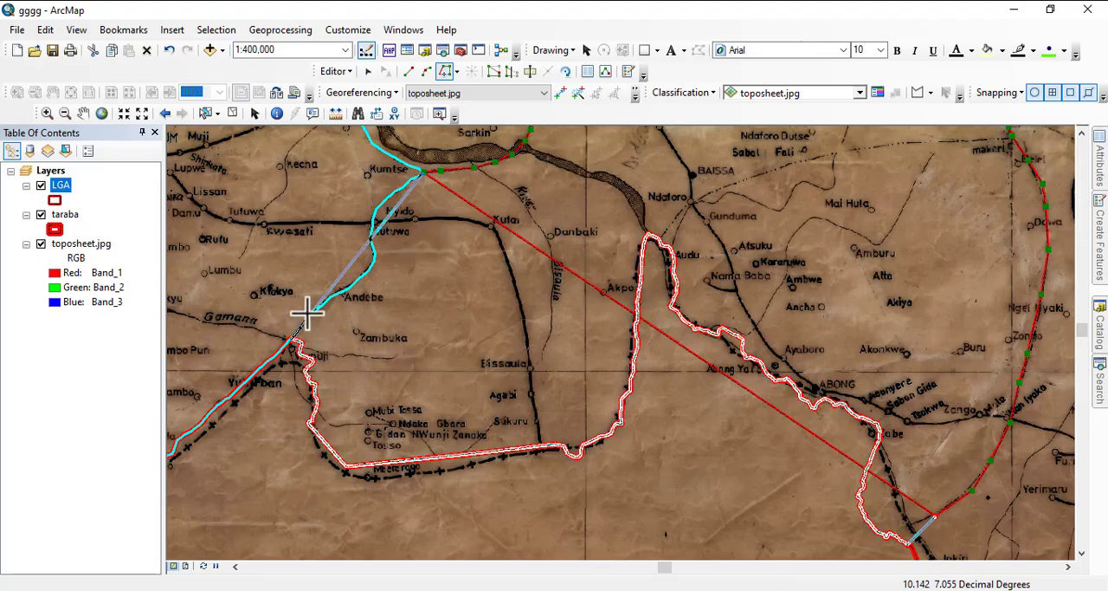
pyautogui.click(425, 170)
pyautogui.scroll(-2, 383, 490)
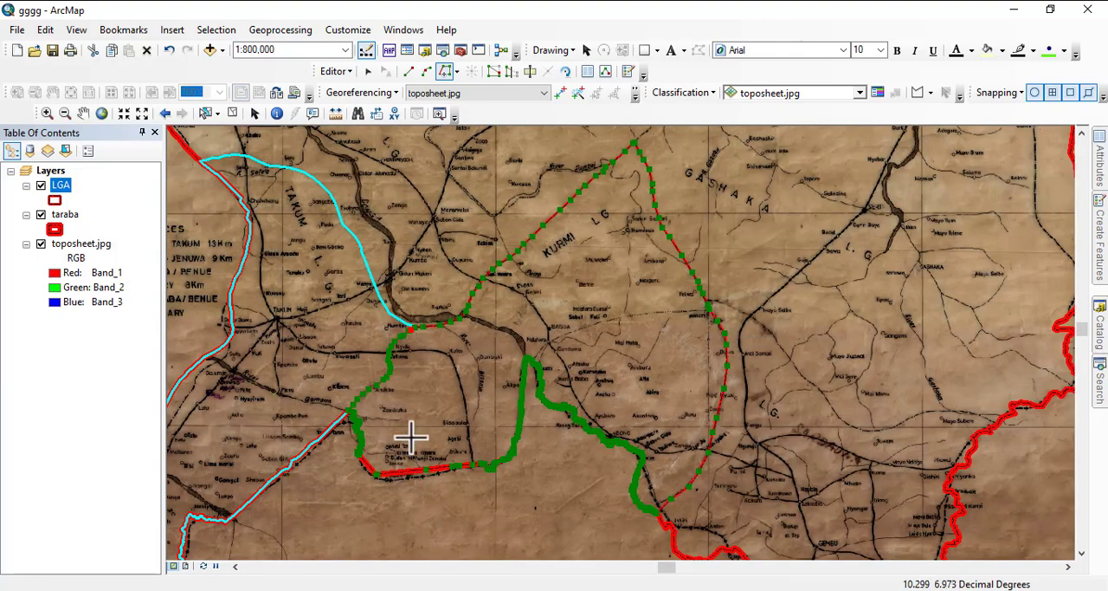
pyautogui.rightClick(413, 399)
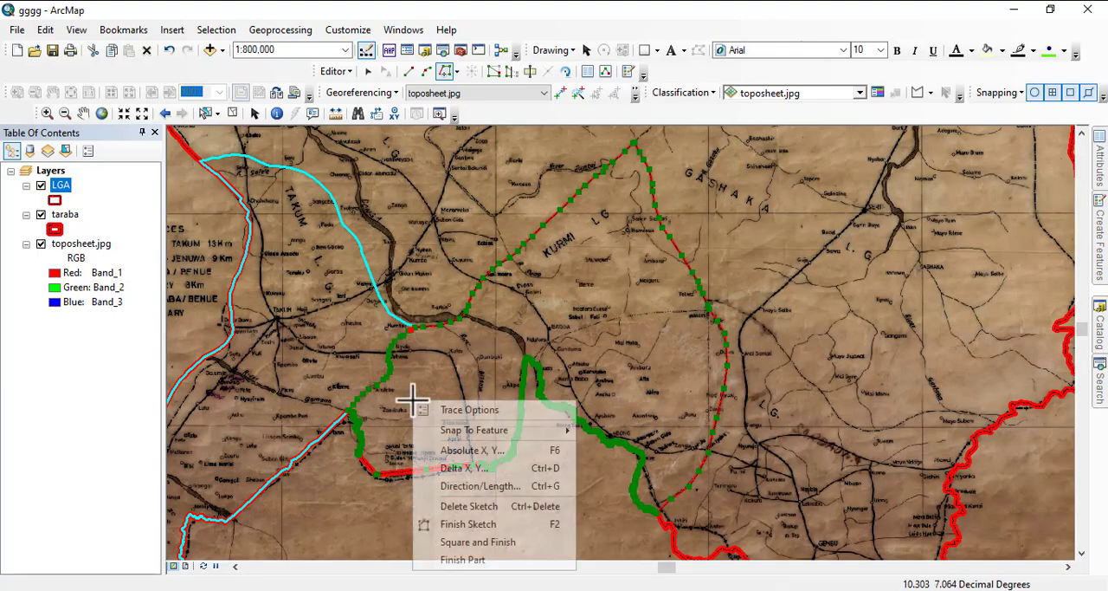
pyautogui.click(457, 523)
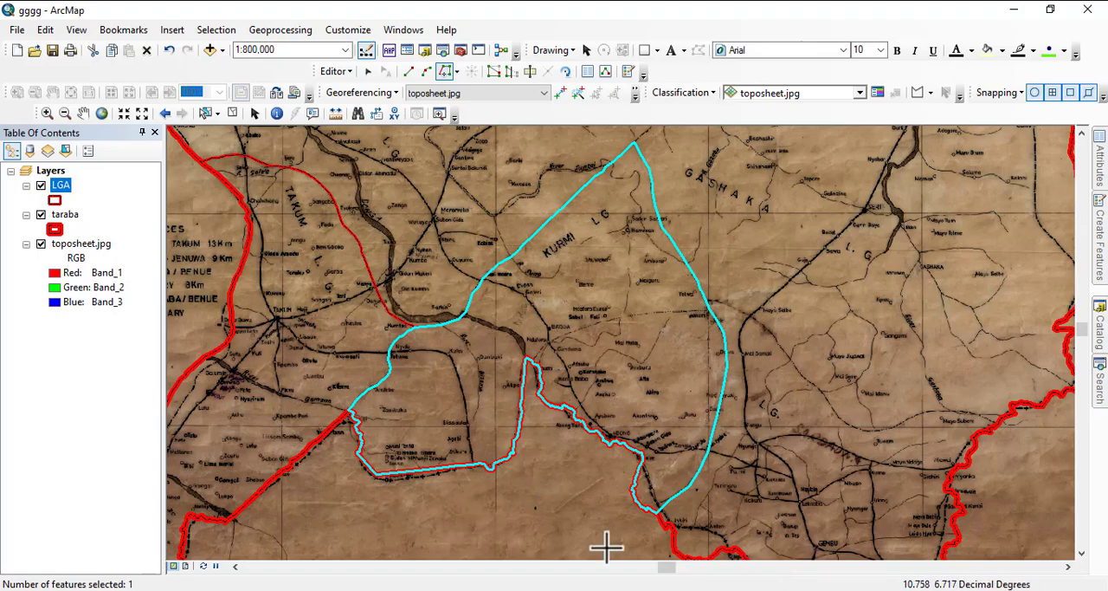
# - Examine the dashed boundary of the Sardauna area from near makeri southeast to the taraba outline by Mayo Subere
pyautogui.scroll(2, 597, 537)
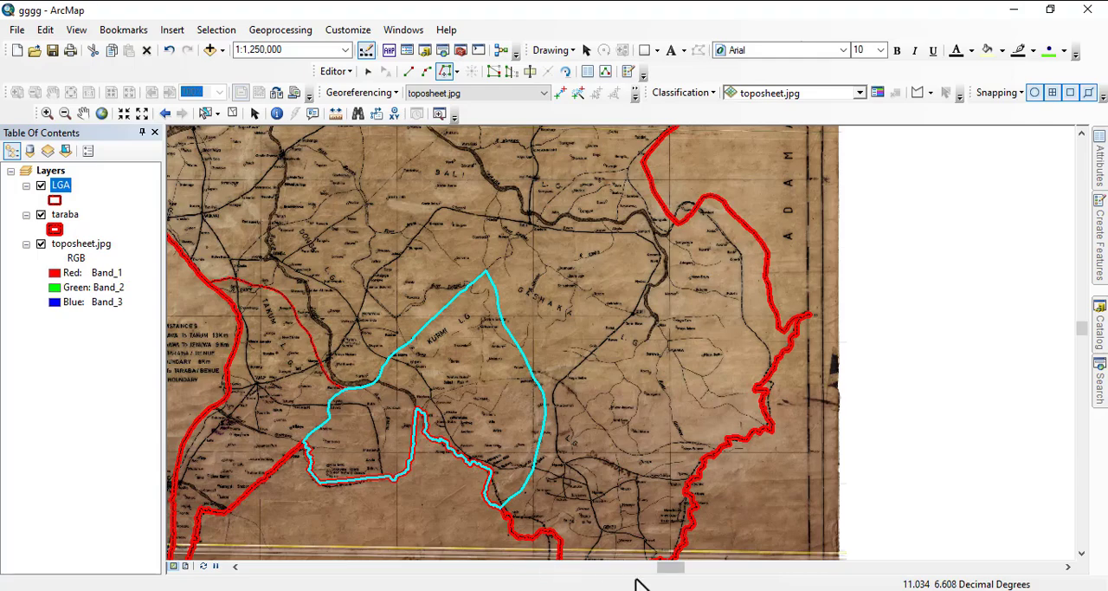
pyautogui.moveTo(626, 519); pyautogui.dragTo(556, 391)
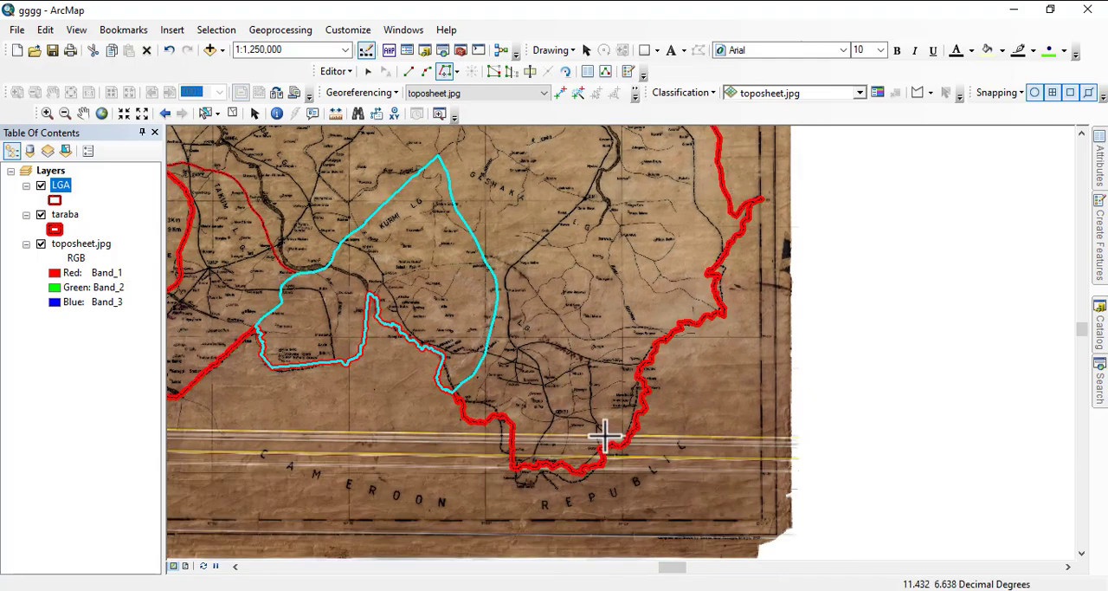
pyautogui.scroll(-7, 603, 435)
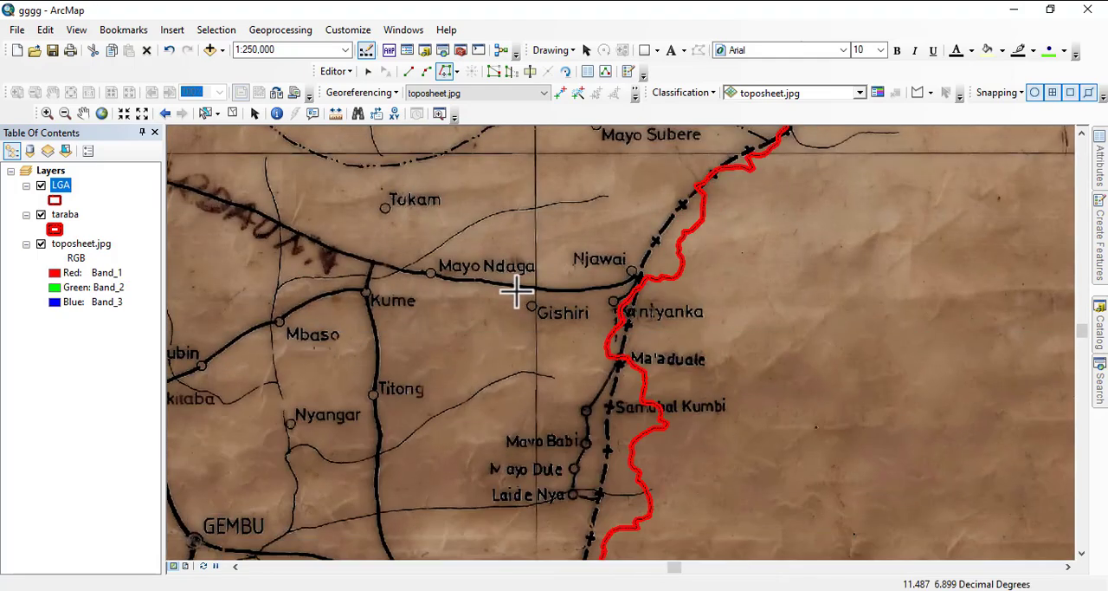
pyautogui.moveTo(520, 292); pyautogui.dragTo(780, 452)
pyautogui.moveTo(487, 381); pyautogui.dragTo(791, 361)
pyautogui.moveTo(628, 387); pyautogui.dragTo(589, 527)
pyautogui.moveTo(645, 343); pyautogui.dragTo(604, 511)
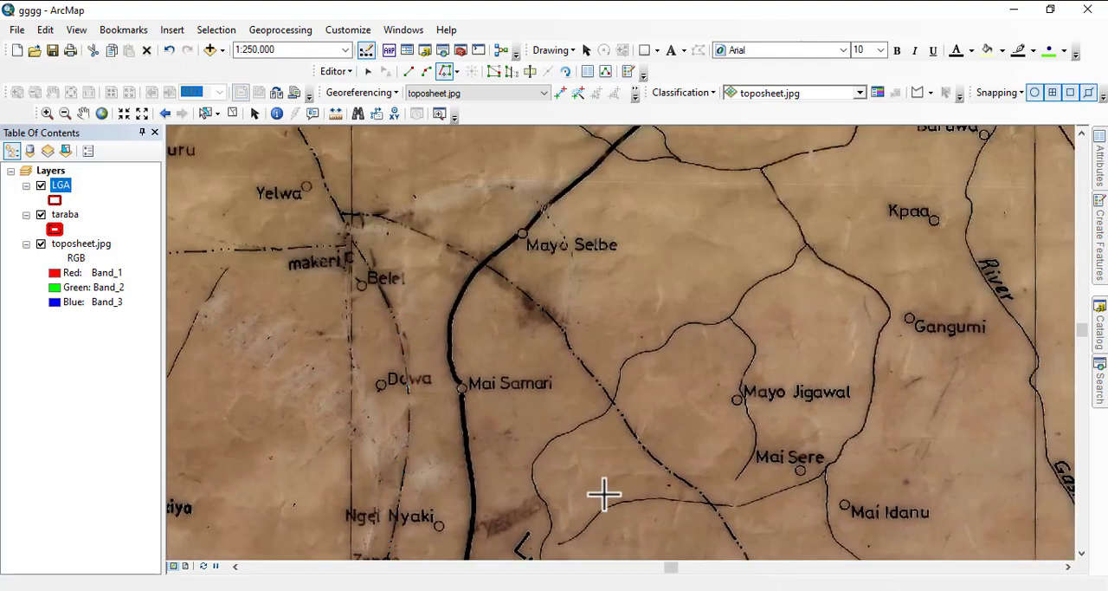
pyautogui.moveTo(615, 373); pyautogui.dragTo(583, 541)
pyautogui.moveTo(684, 333); pyautogui.dragTo(664, 197)
pyautogui.moveTo(399, 397); pyautogui.dragTo(421, 325)
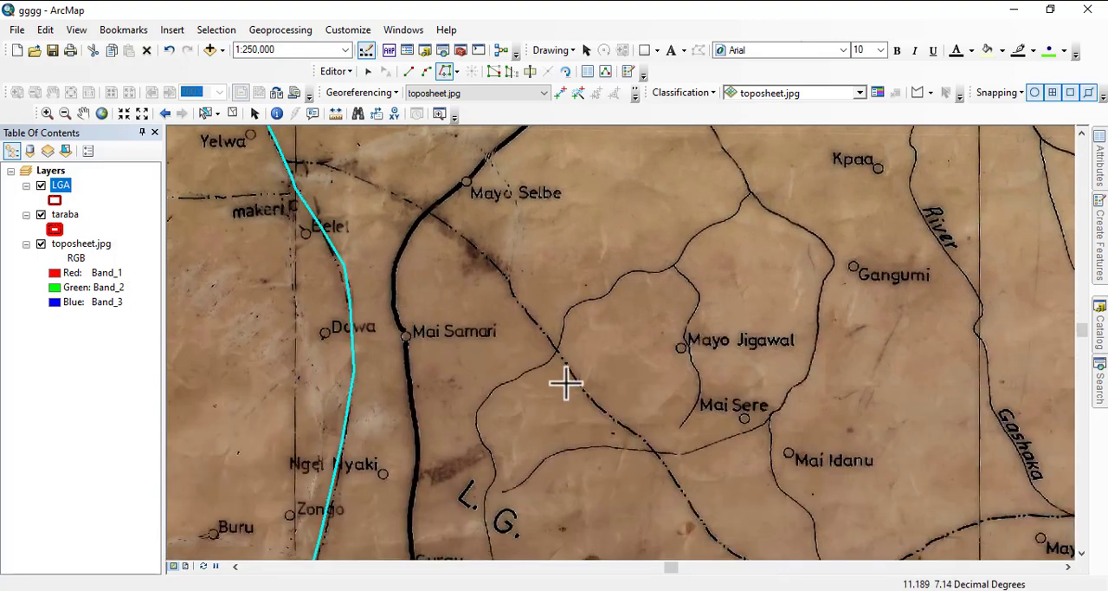
pyautogui.moveTo(631, 450); pyautogui.dragTo(289, 298)
pyautogui.moveTo(655, 366); pyautogui.dragTo(483, 367)
# - Start a new LGA polygon at the taraba outline vertex east of Mayo Subere and trace the dashed boundary west to the river
pyautogui.scroll(-1, 700, 398)
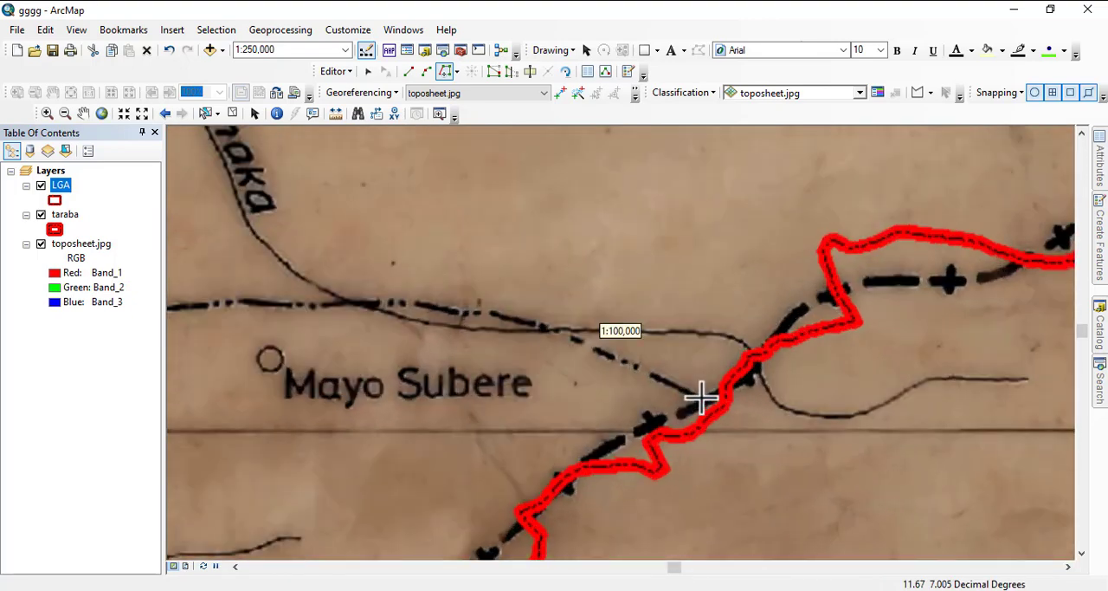
pyautogui.scroll(-1, 701, 397)
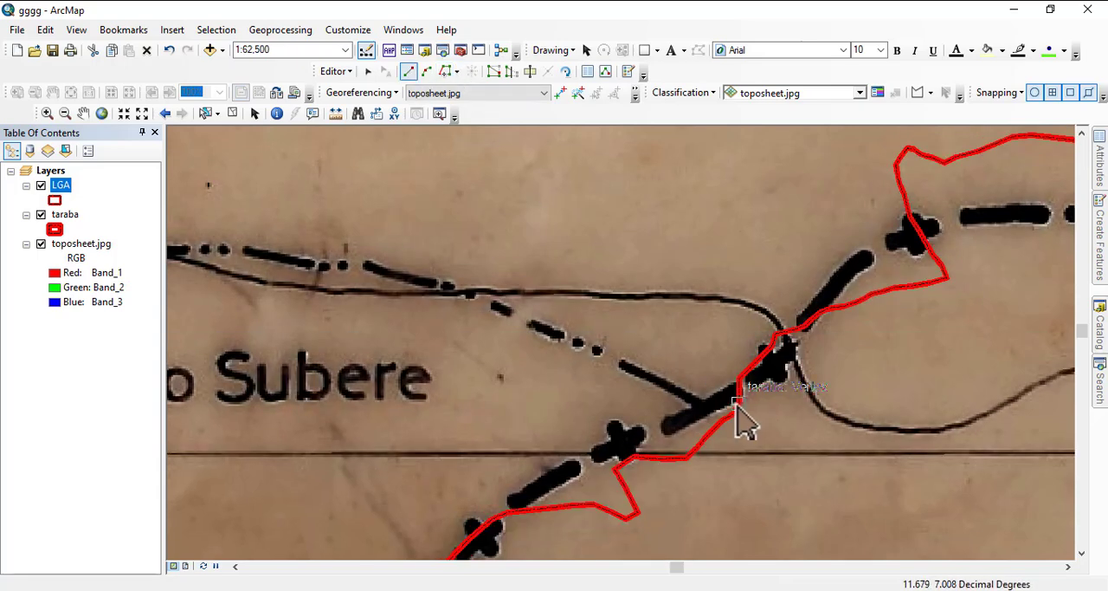
pyautogui.click(597, 352)
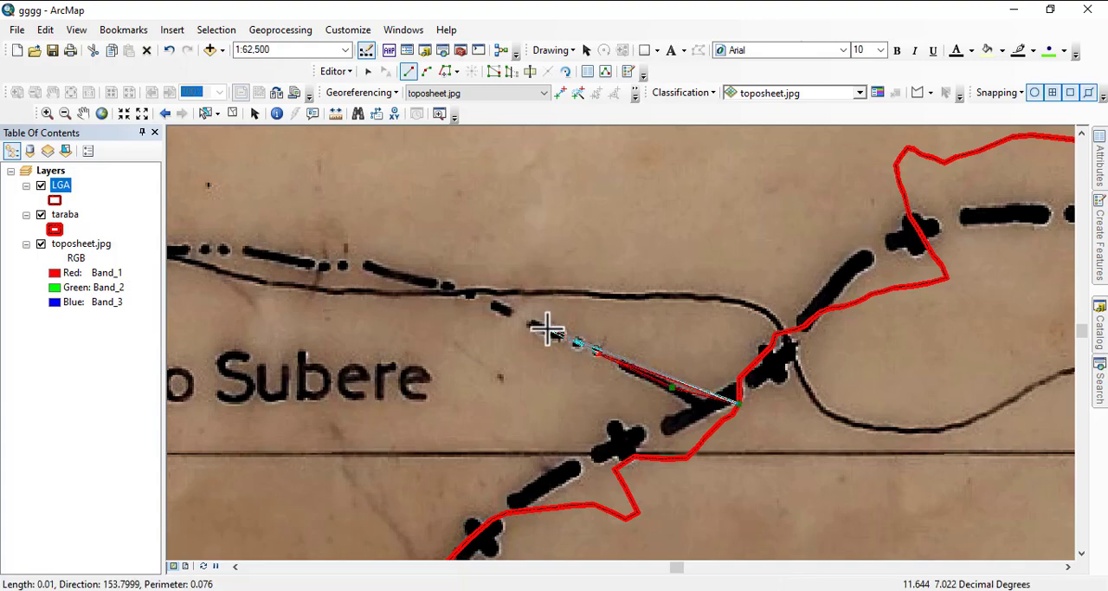
pyautogui.click(546, 328)
pyautogui.click(482, 299)
pyautogui.click(416, 280)
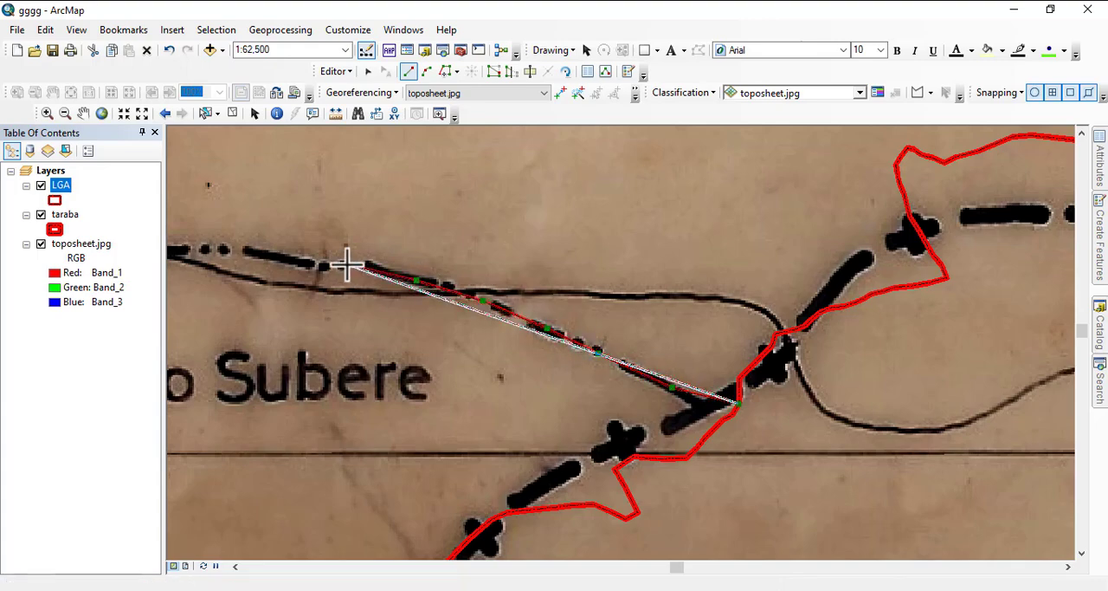
pyautogui.click(345, 263)
pyautogui.click(298, 259)
pyautogui.click(238, 246)
pyautogui.click(197, 247)
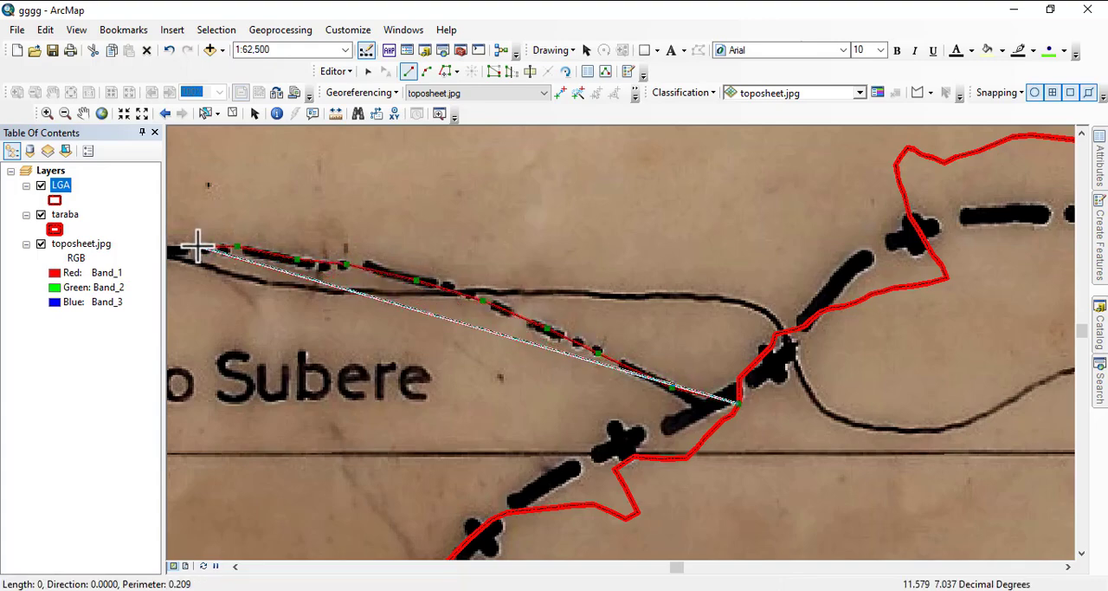
# - Continue the polygon west along the dashed boundary north of Mayo Subere to the vertical grid line
pyautogui.moveTo(181, 260); pyautogui.dragTo(817, 375)
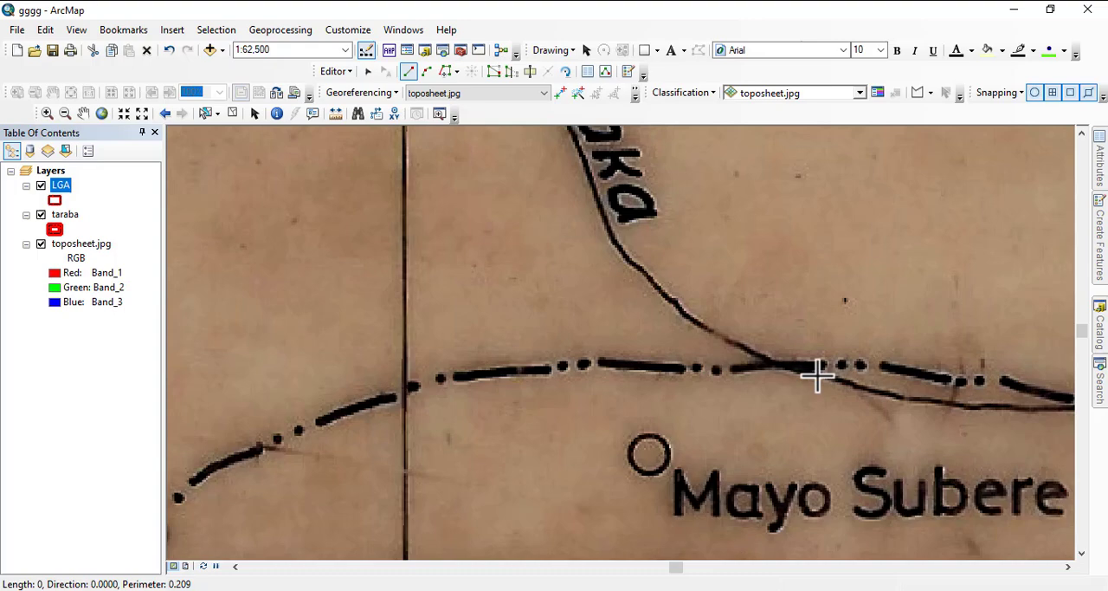
pyautogui.click(756, 366)
pyautogui.click(676, 365)
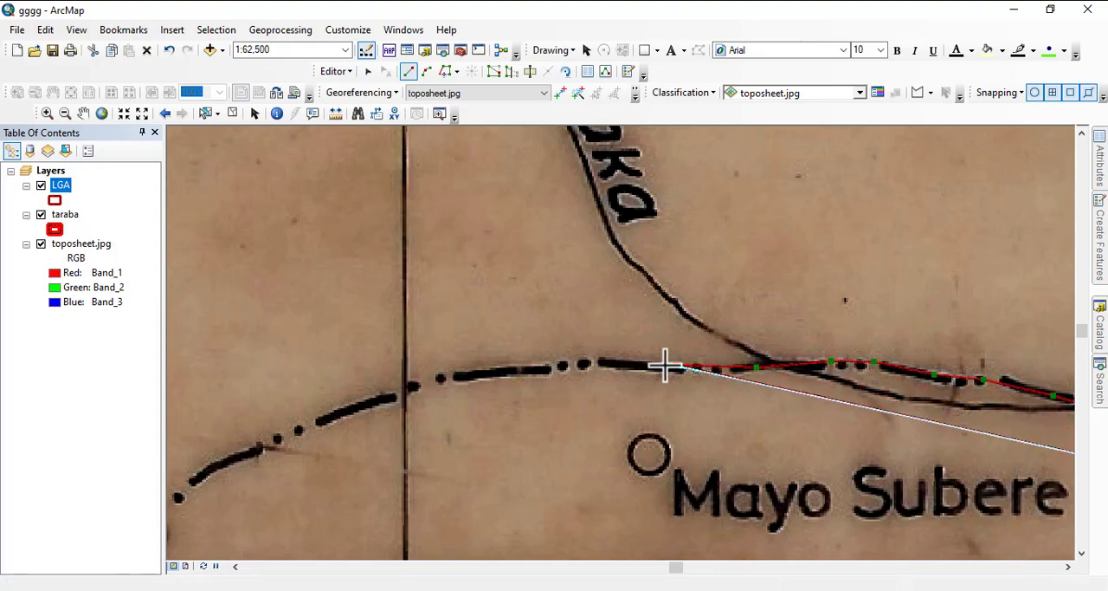
pyautogui.click(574, 361)
pyautogui.click(509, 370)
pyautogui.click(412, 381)
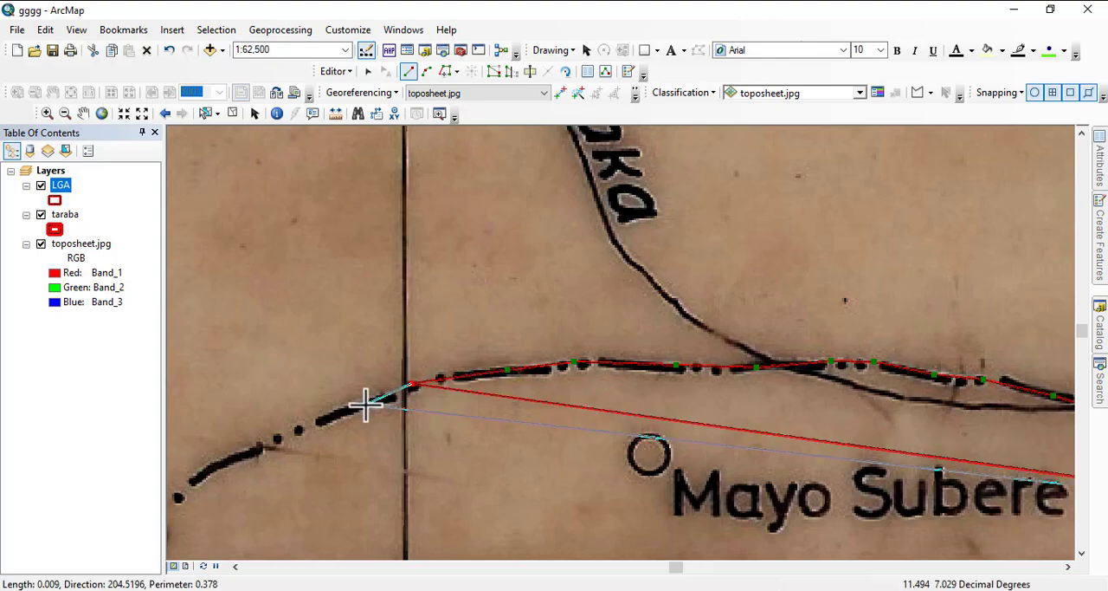
# - Continue the LGA polygon southwest along the dashed boundary from the vertical grid line to the horizontal grid line northeast of Takam
pyautogui.click(366, 404)
pyautogui.click(304, 421)
pyautogui.click(250, 447)
pyautogui.moveTo(249, 448); pyautogui.dragTo(853, 278)
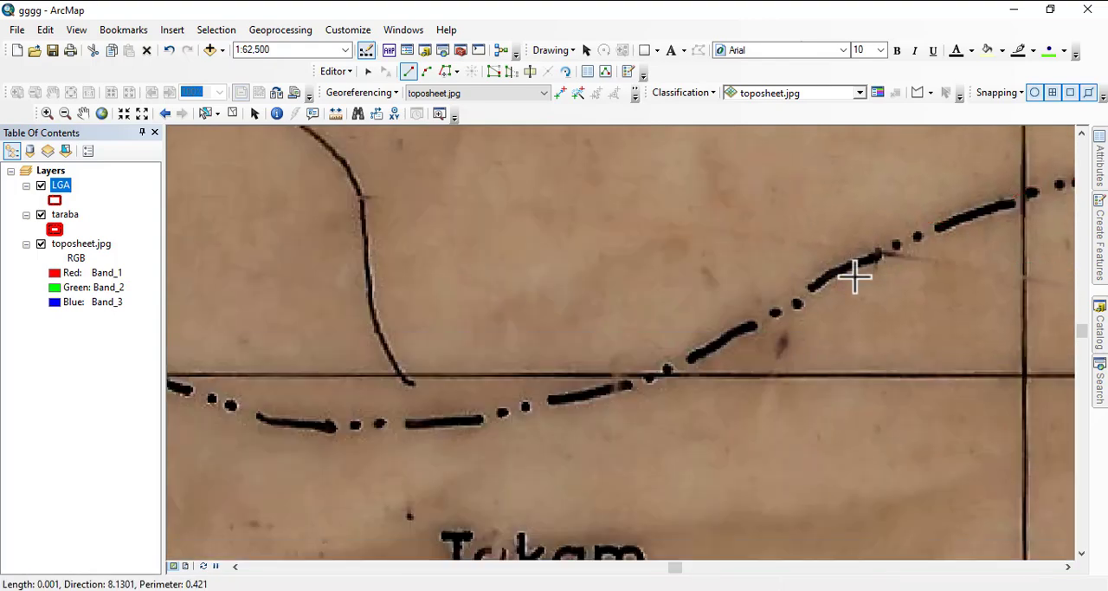
pyautogui.click(795, 302)
pyautogui.click(710, 344)
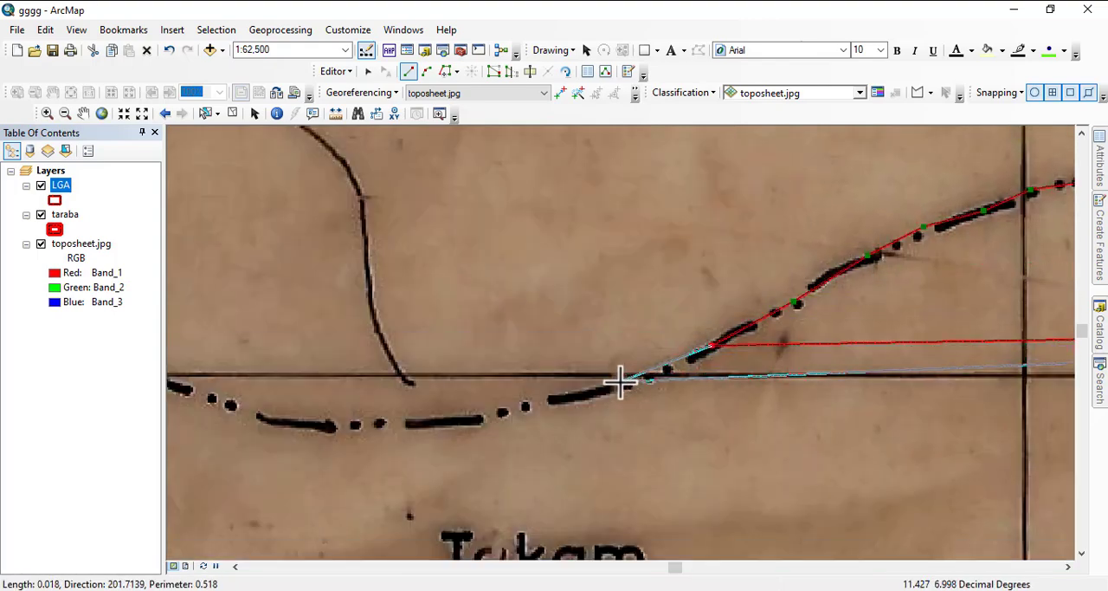
pyautogui.click(621, 383)
# - Extend the polygon west along the dashed boundary north of Takam, up to where it bends northwest across the grid line
pyautogui.click(524, 404)
pyautogui.click(487, 413)
pyautogui.click(411, 424)
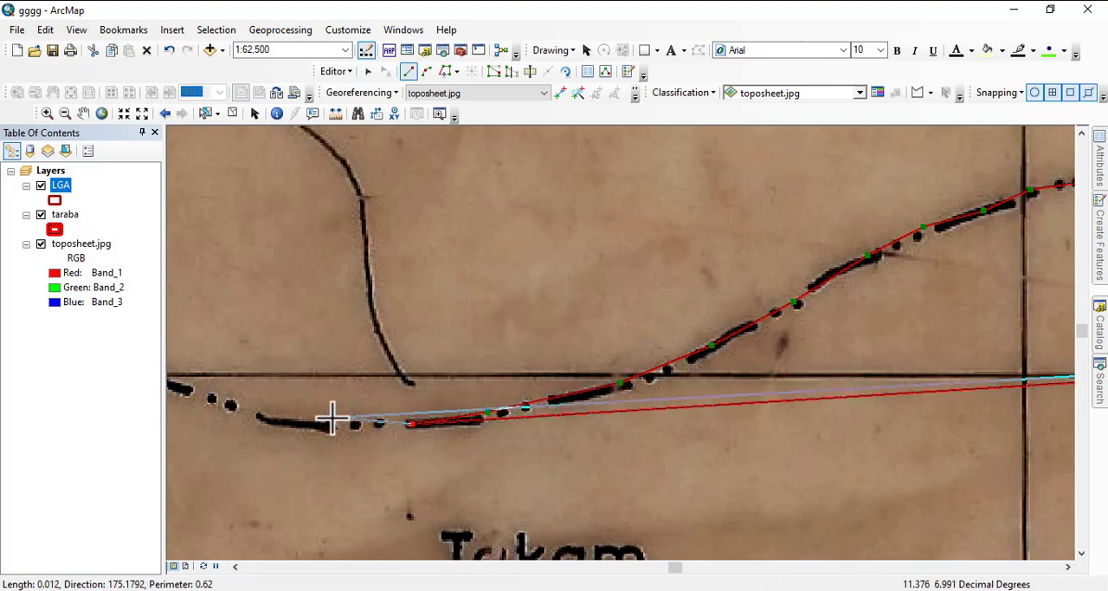
pyautogui.click(298, 424)
pyautogui.click(225, 399)
pyautogui.moveTo(245, 394); pyautogui.dragTo(1049, 353)
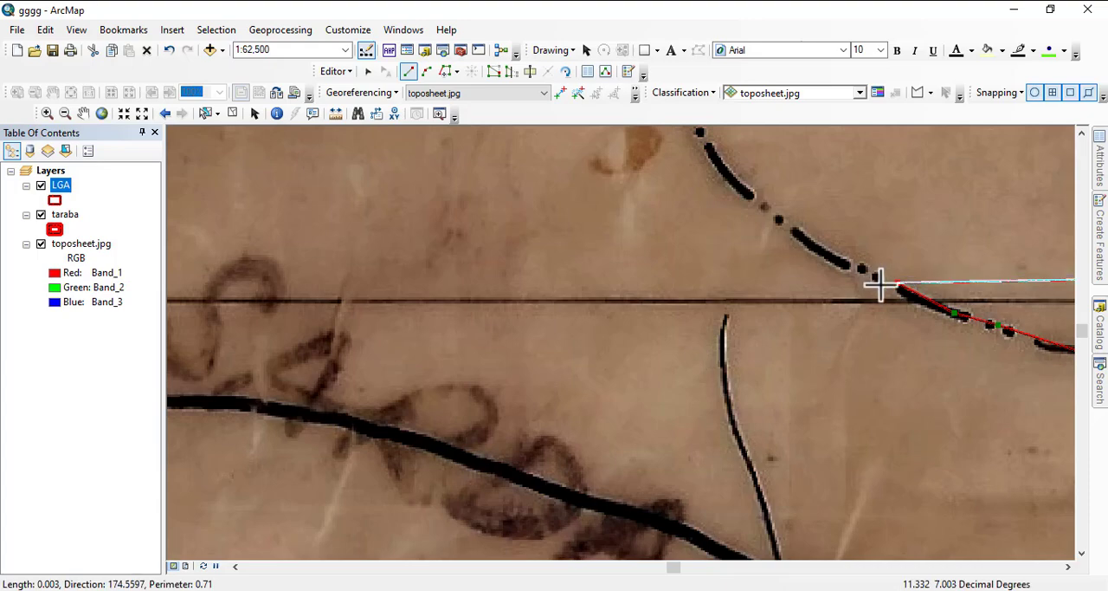
# - Trace the dashed boundary northwest from the horizontal grid line past the stream crossing southwest of Mai Sere
pyautogui.scroll(-2, 880, 284)
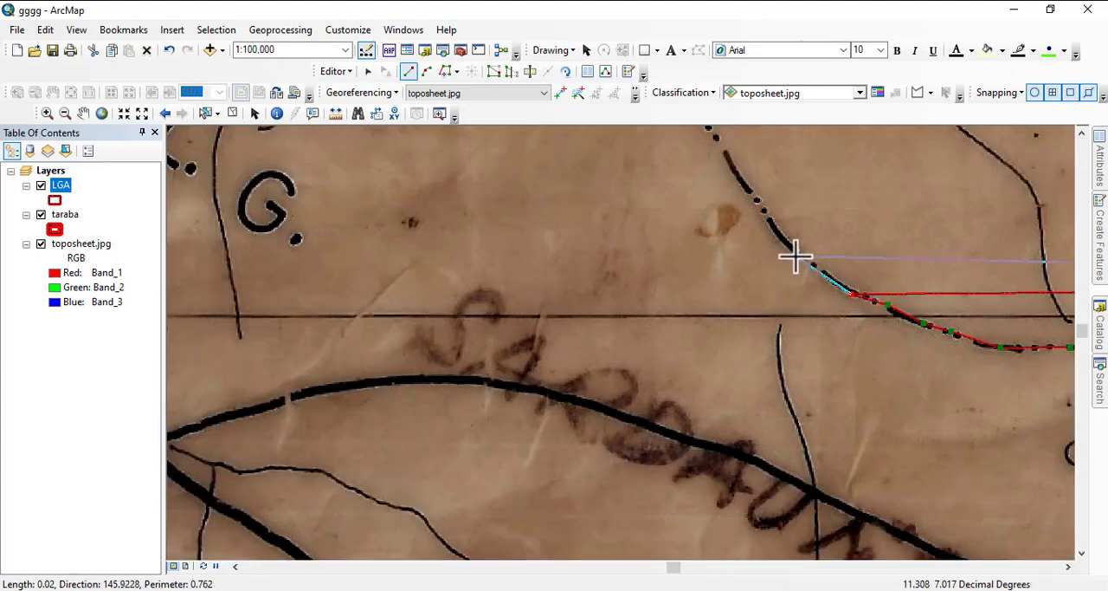
pyautogui.click(781, 233)
pyautogui.click(741, 175)
pyautogui.moveTo(738, 190); pyautogui.dragTo(825, 397)
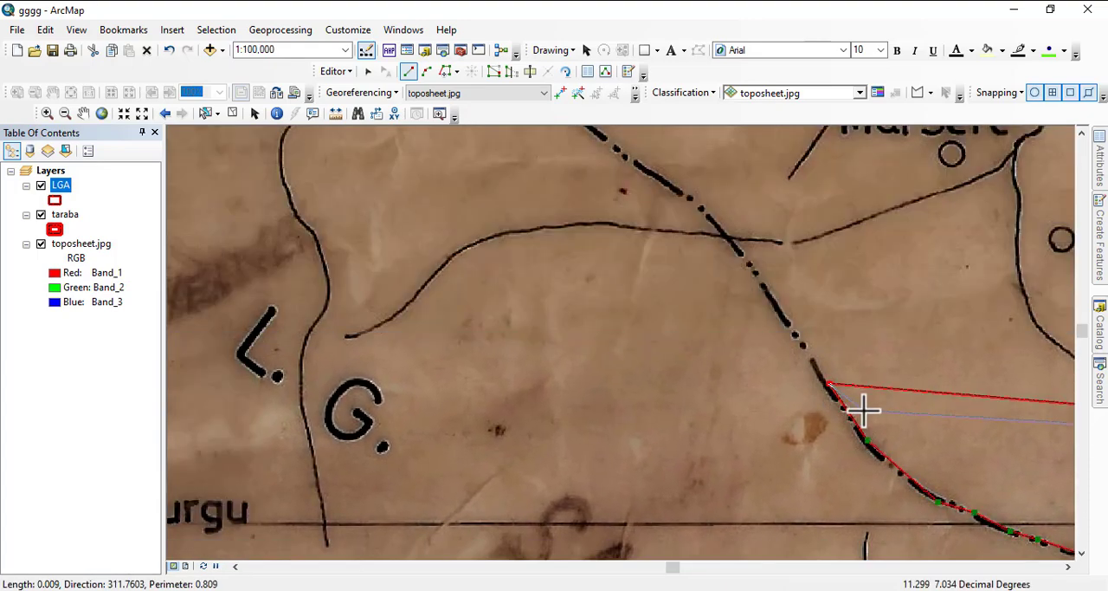
pyautogui.click(790, 328)
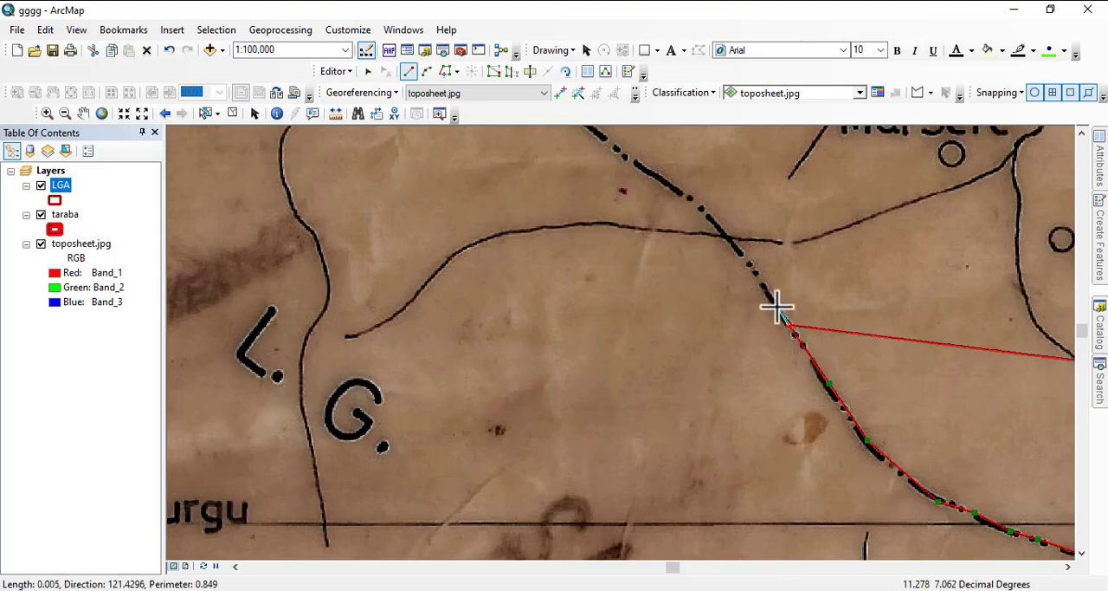
pyautogui.click(741, 251)
pyautogui.click(690, 198)
pyautogui.click(627, 157)
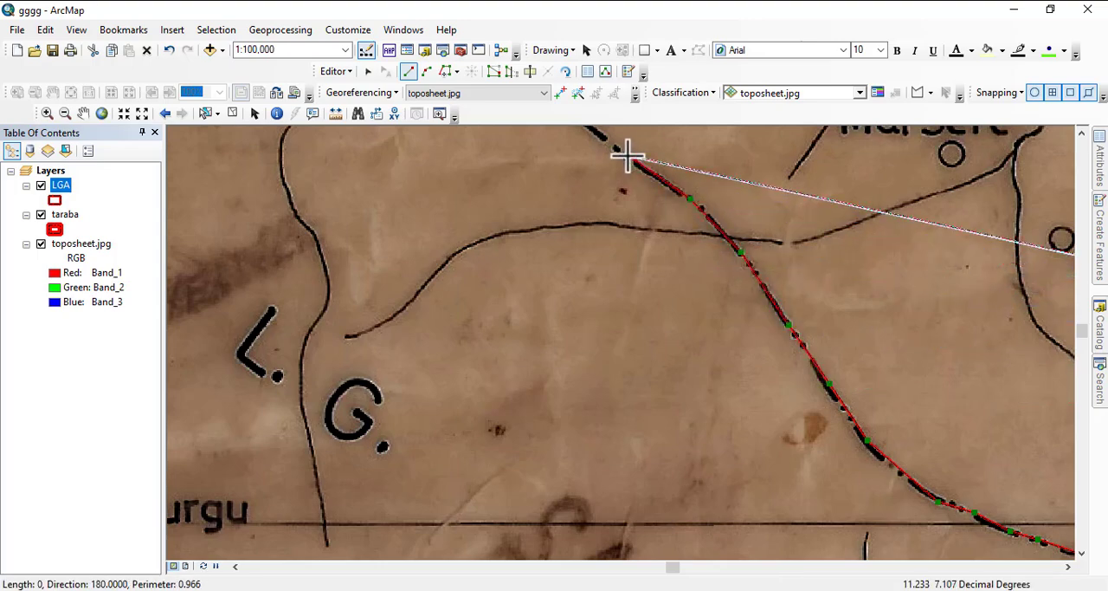
# - Continue the polygon northwest along the dashed boundary east of Mai Samari and across the main road southwest of Mayo Selbe
pyautogui.moveTo(628, 157)
pyautogui.mouseDown()
pyautogui.moveTo(799, 369)
pyautogui.moveTo(819, 425)
pyautogui.mouseUp()
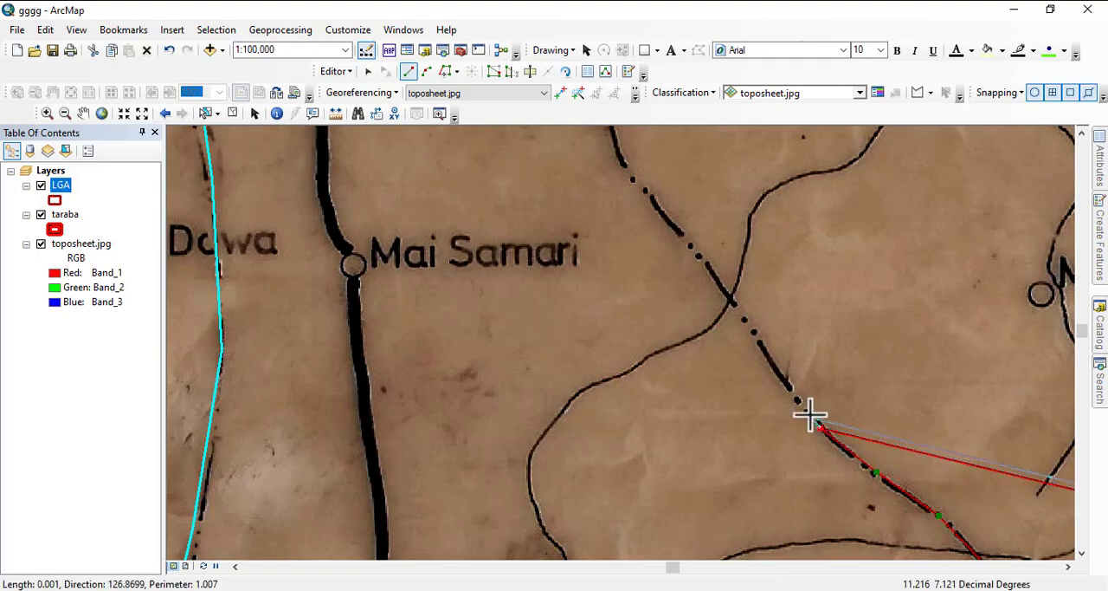
pyautogui.click(786, 363)
pyautogui.click(752, 332)
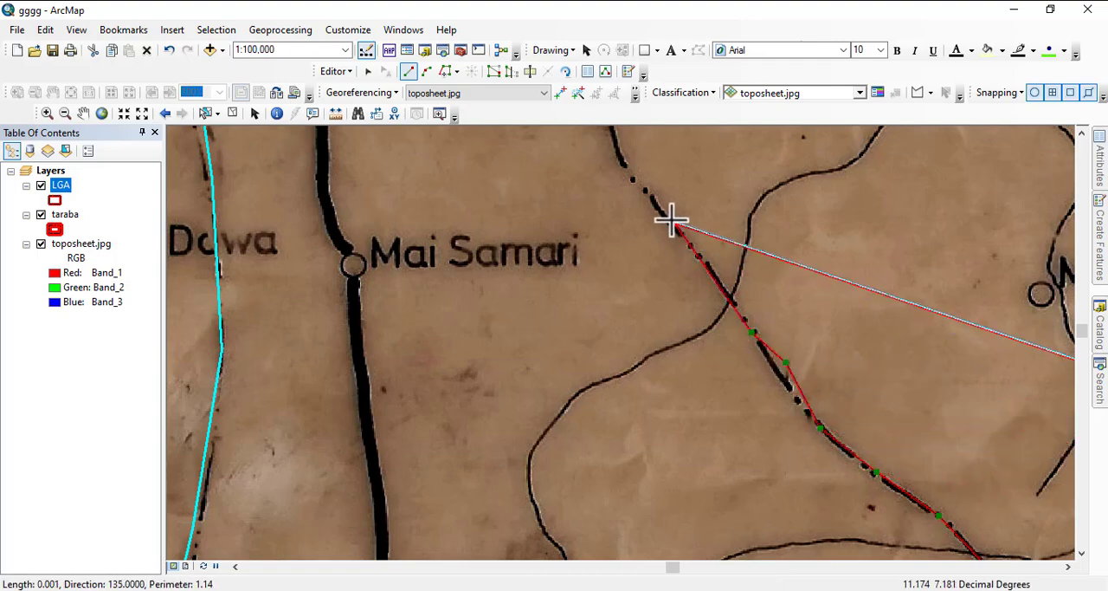
pyautogui.moveTo(672, 222); pyautogui.dragTo(792, 511)
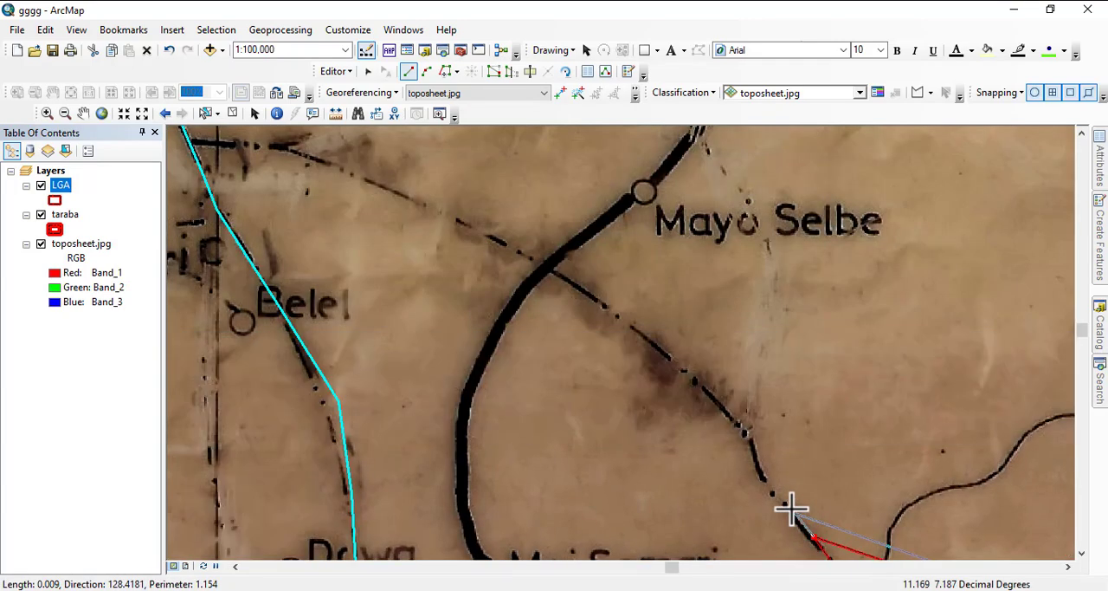
pyautogui.click(743, 432)
pyautogui.click(702, 381)
pyautogui.click(606, 311)
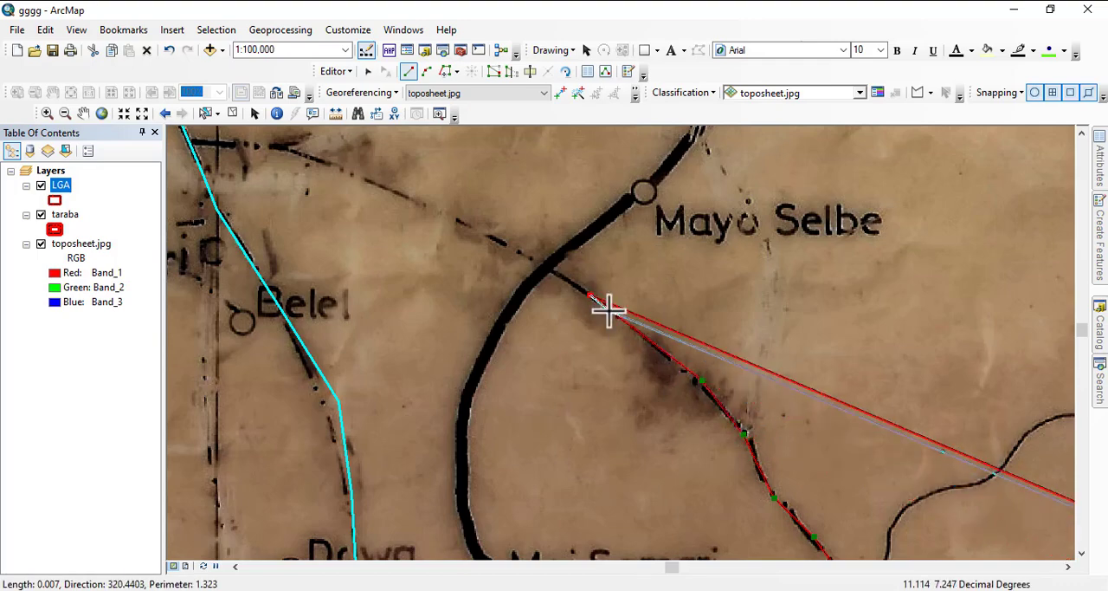
pyautogui.click(459, 223)
# - Extend the polygon along the dashed boundary to the adjoining LGA polygon's edge between Yelwa and makeri
pyautogui.moveTo(458, 223); pyautogui.dragTo(780, 374)
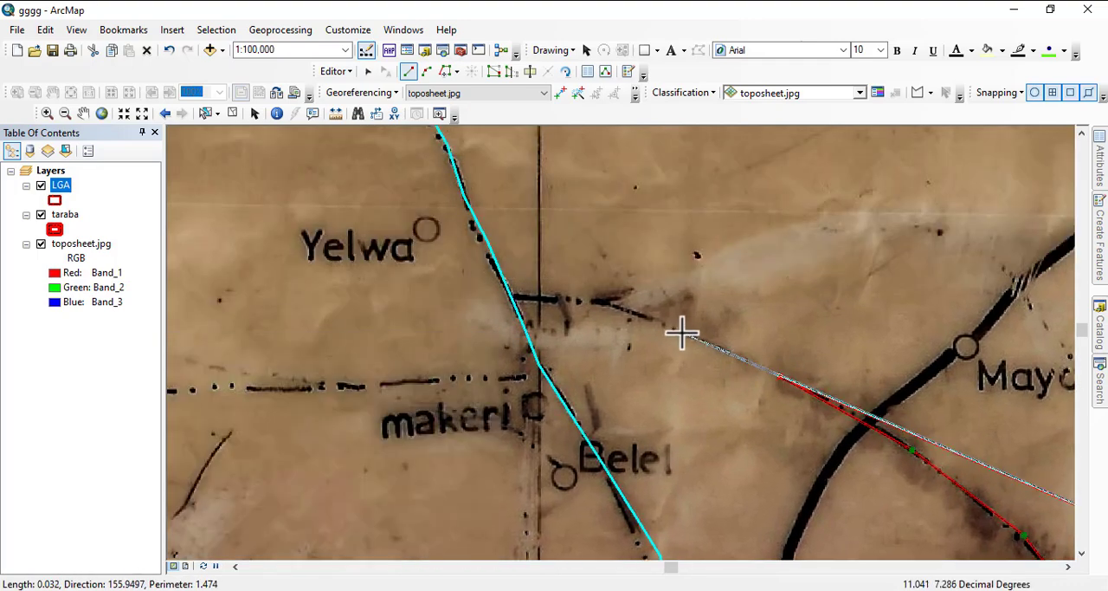
pyautogui.click(667, 320)
pyautogui.click(574, 297)
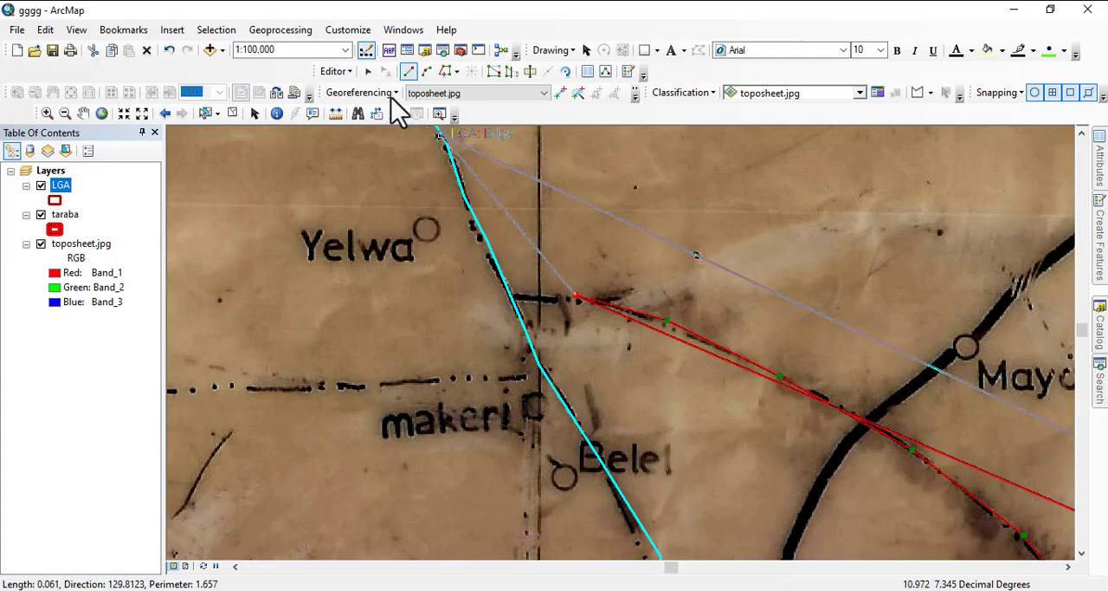
pyautogui.click(456, 71)
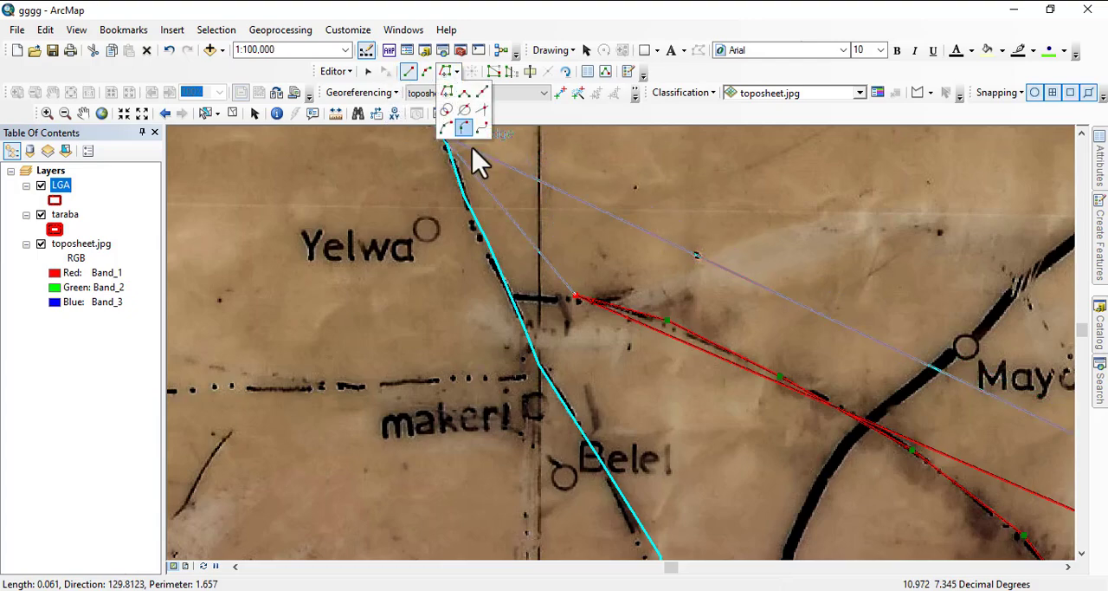
pyautogui.click(512, 298)
# - Trace the adjoining LGA polygon's border south to the taraba outline, and follow the outline around to its southern tip below Gembu
pyautogui.scroll(5, 462, 202)
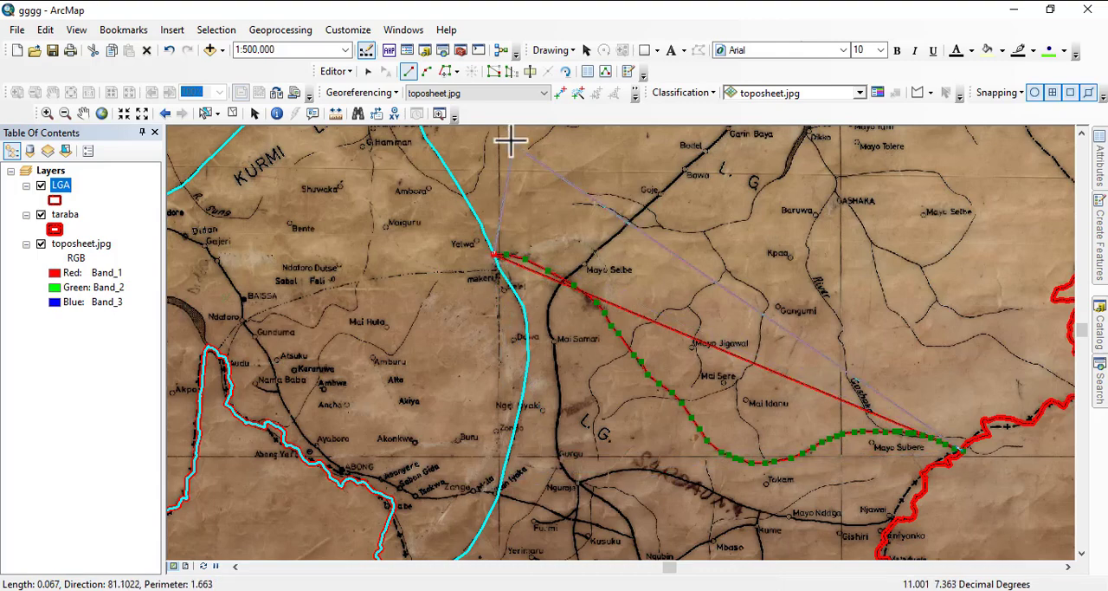
pyautogui.click(495, 255)
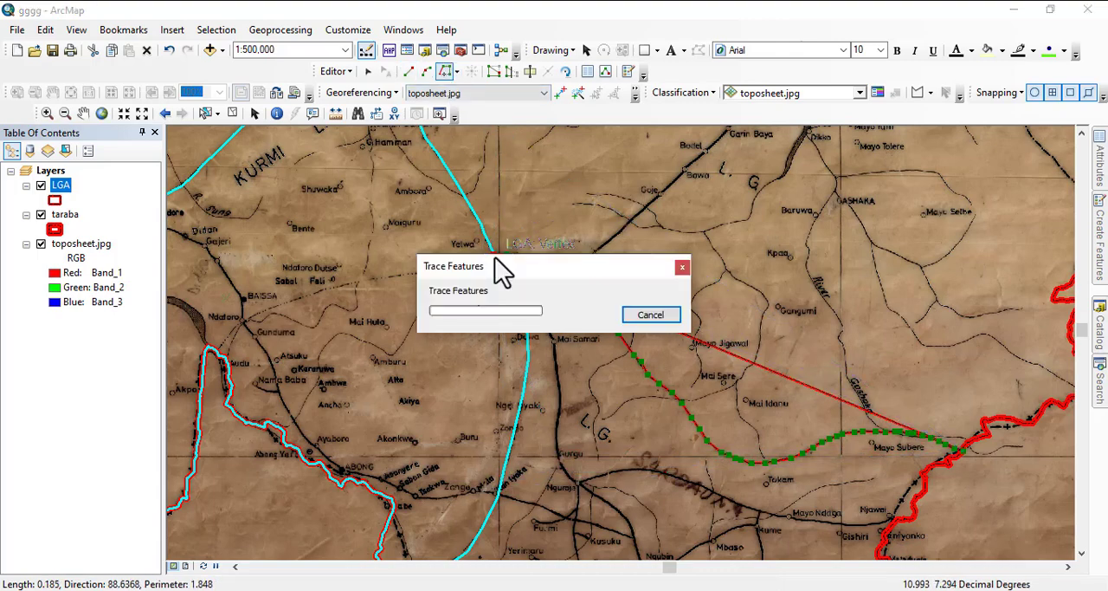
pyautogui.moveTo(457, 487); pyautogui.dragTo(552, 214)
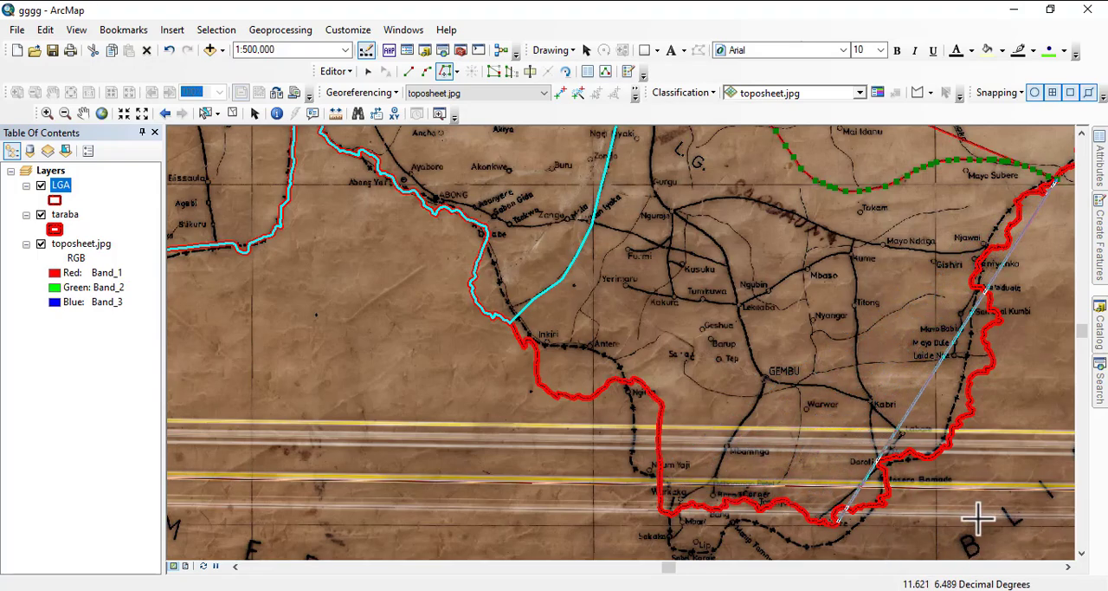
pyautogui.scroll(1, 842, 423)
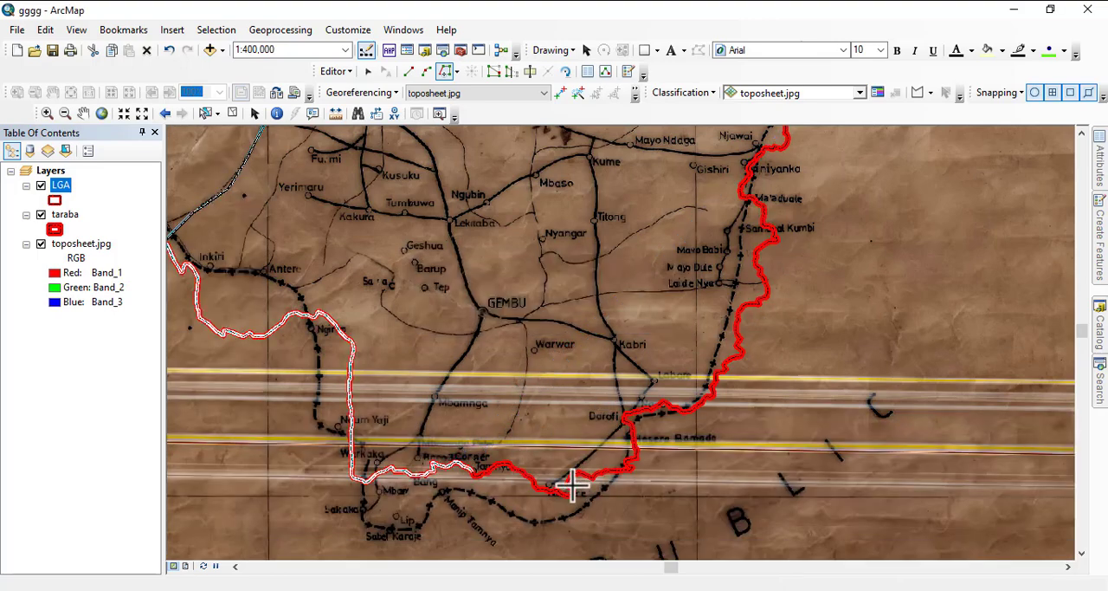
pyautogui.click(572, 485)
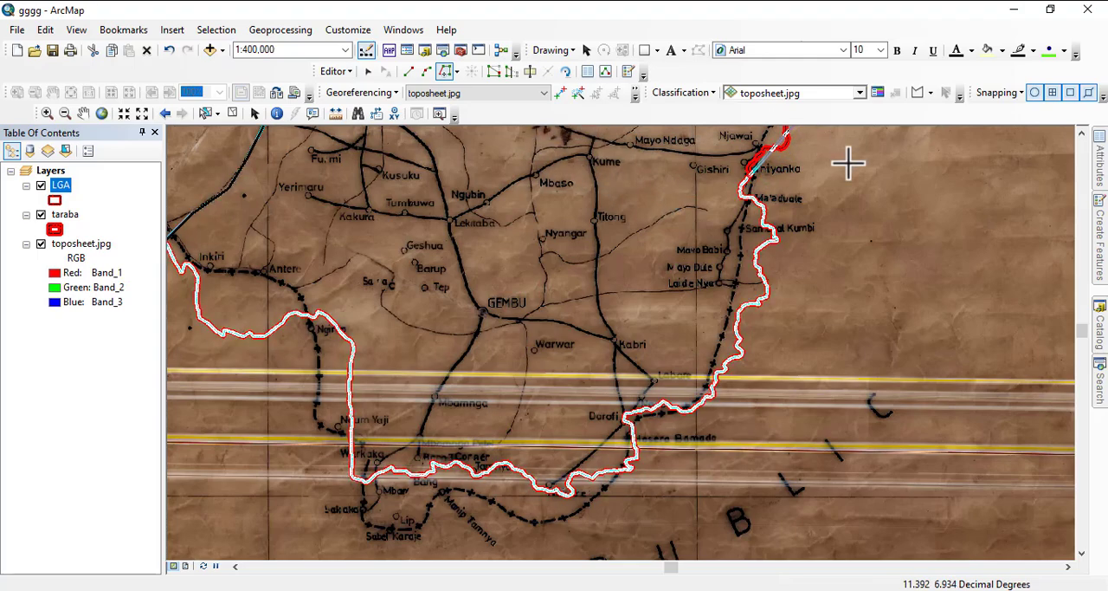
# - Trace the taraba outline north past Njawai to the start vertex east of Mayo Subere, and finish the sketch
pyautogui.click(758, 152)
pyautogui.moveTo(800, 168)
pyautogui.mouseDown()
pyautogui.moveTo(767, 239)
pyautogui.moveTo(649, 401)
pyautogui.mouseUp()
pyautogui.moveTo(688, 345); pyautogui.dragTo(636, 447)
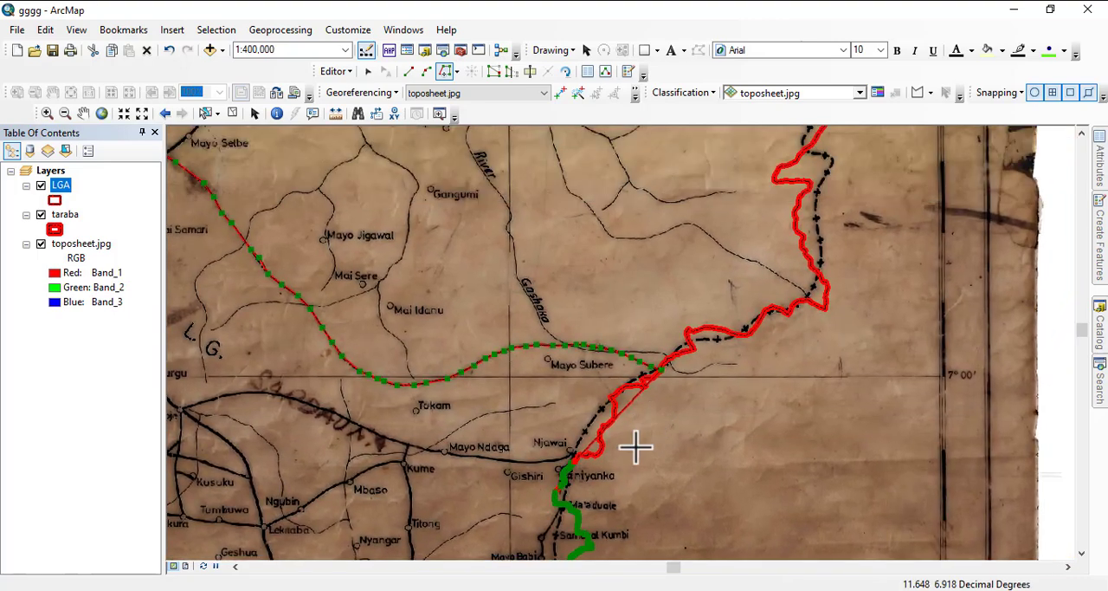
pyautogui.click(573, 465)
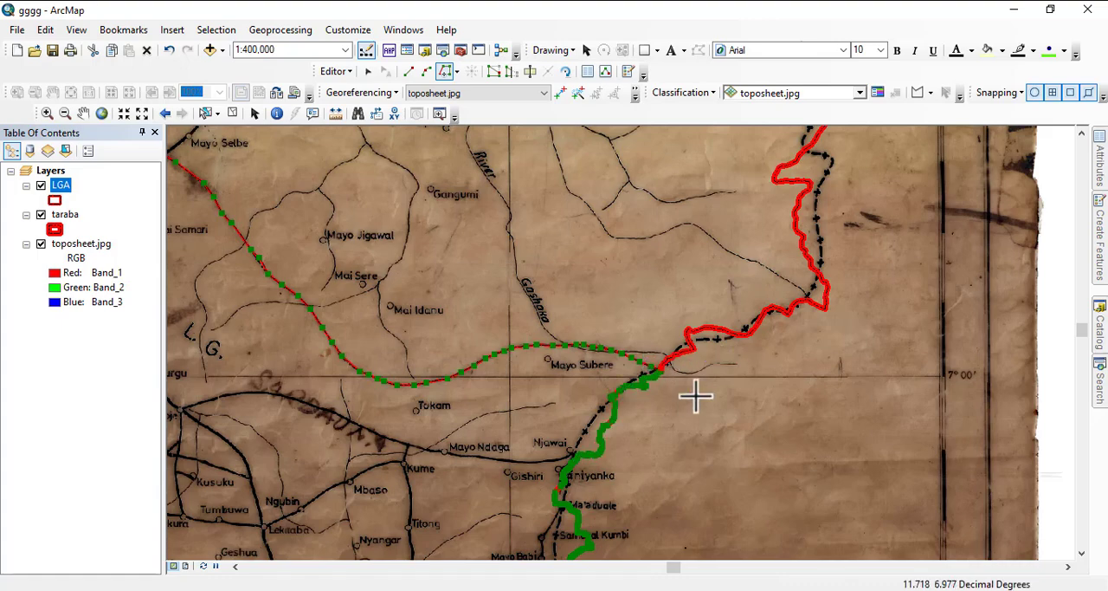
pyautogui.scroll(5, 696, 396)
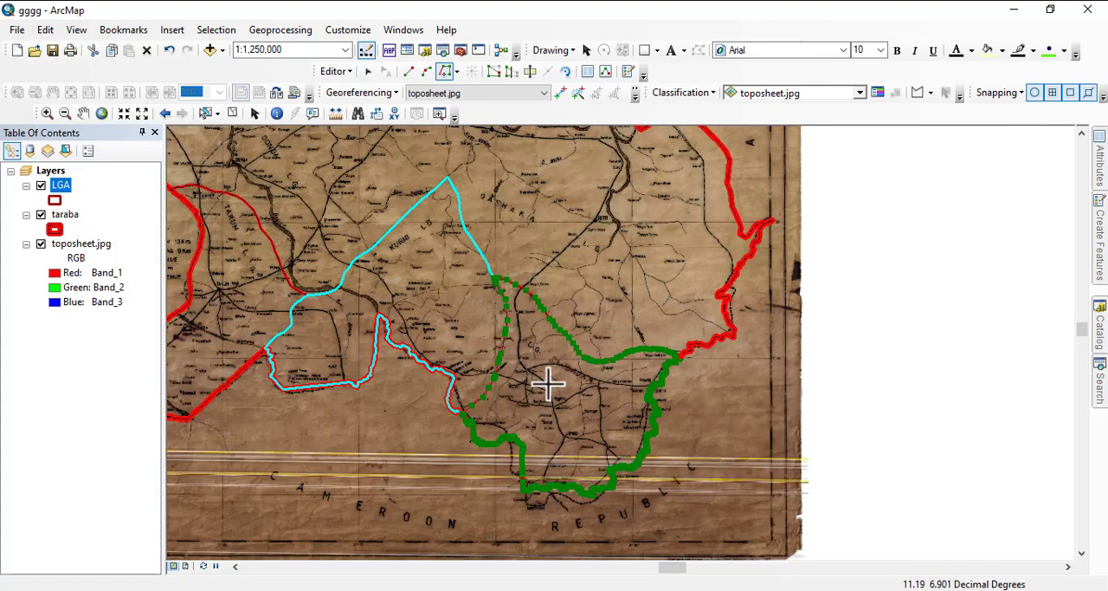
pyautogui.rightClick(551, 379)
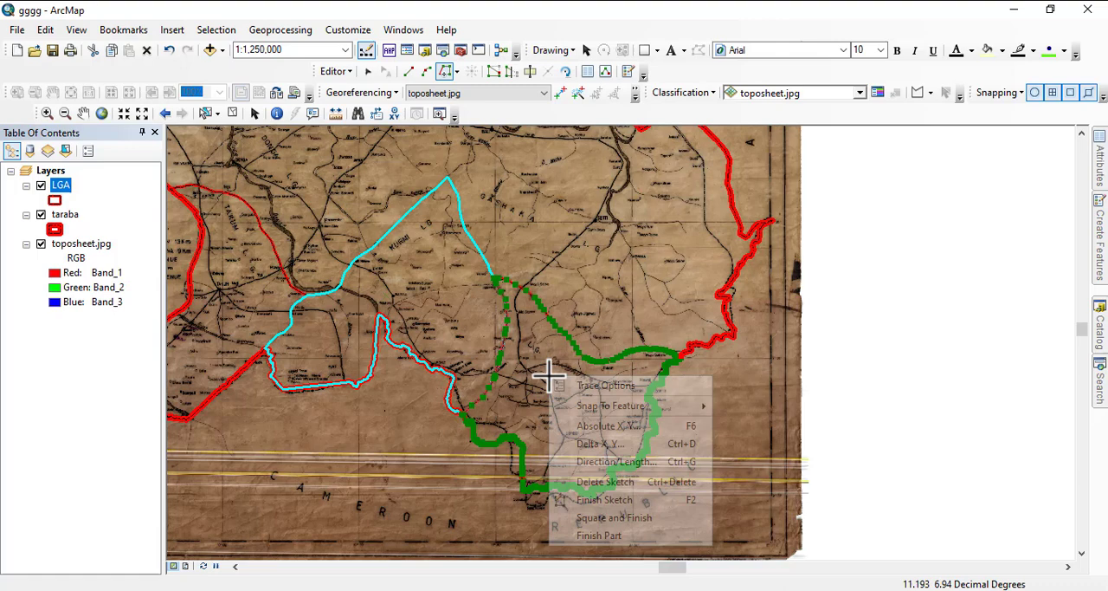
pyautogui.click(605, 501)
# - Start a new LGA polygon on the taraba outline southeast of Bangla and trace the dashed boundary west to below Kwagin
pyautogui.scroll(3, 717, 448)
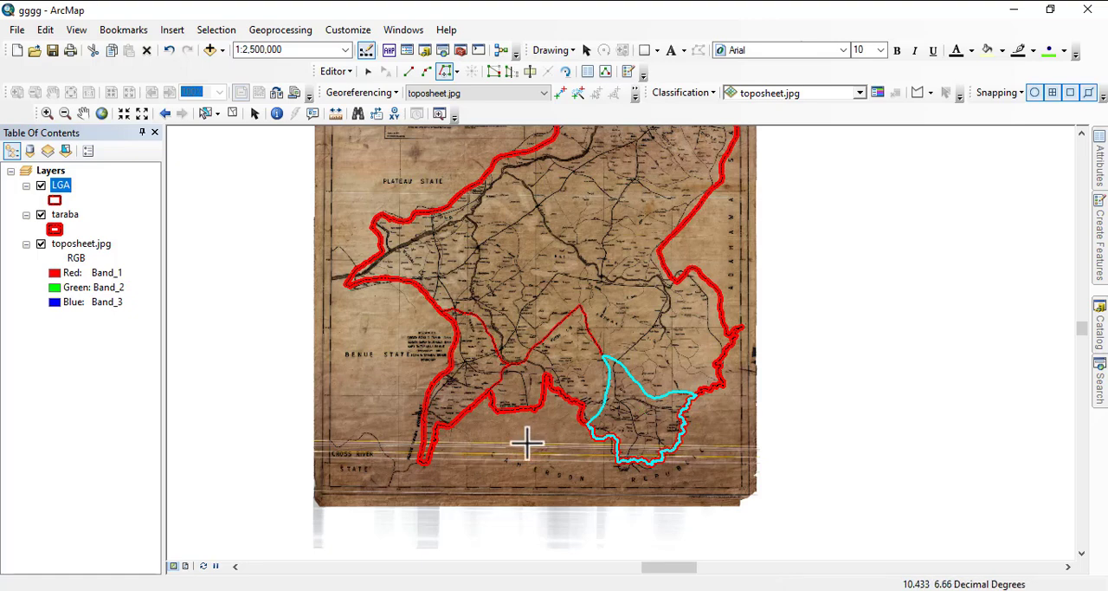
pyautogui.scroll(-2, 712, 249)
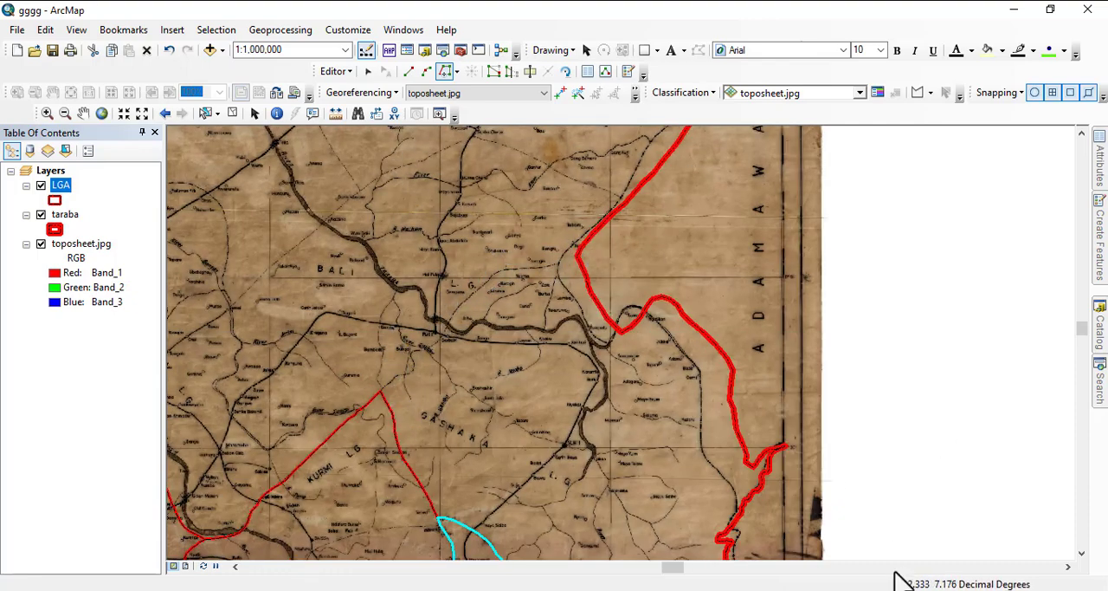
pyautogui.scroll(-2, 594, 215)
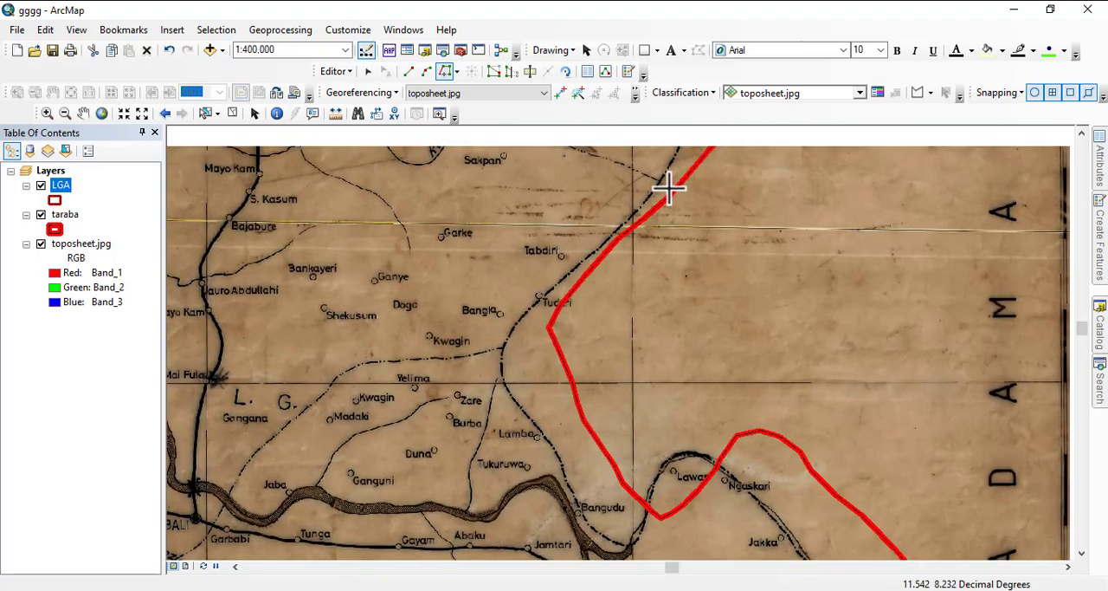
pyautogui.moveTo(668, 188); pyautogui.dragTo(742, 127)
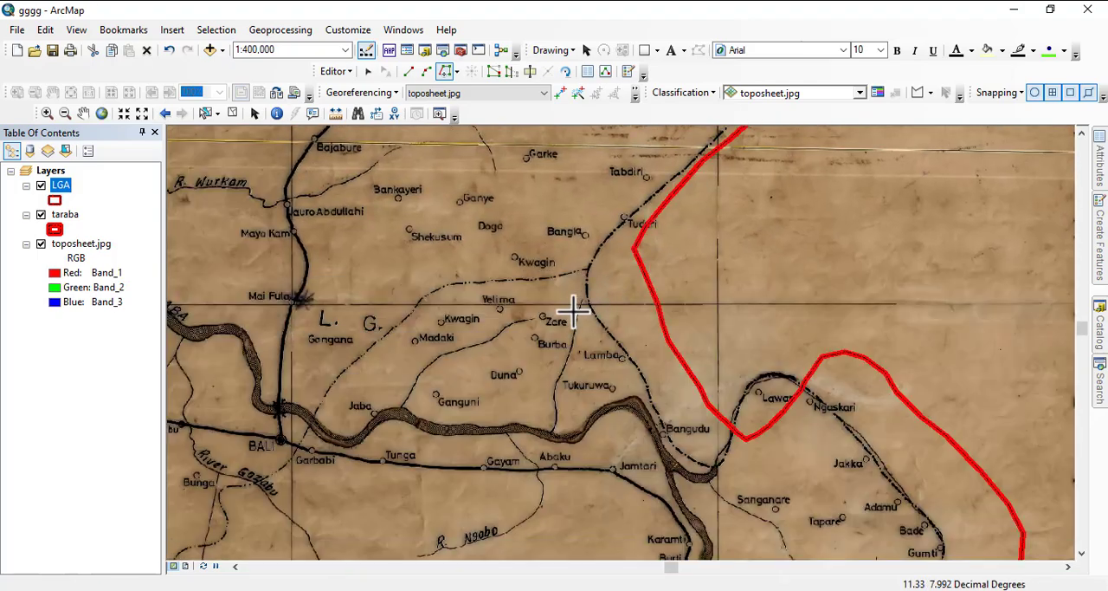
pyautogui.scroll(-1, 534, 298)
pyautogui.scroll(-1, 534, 298)
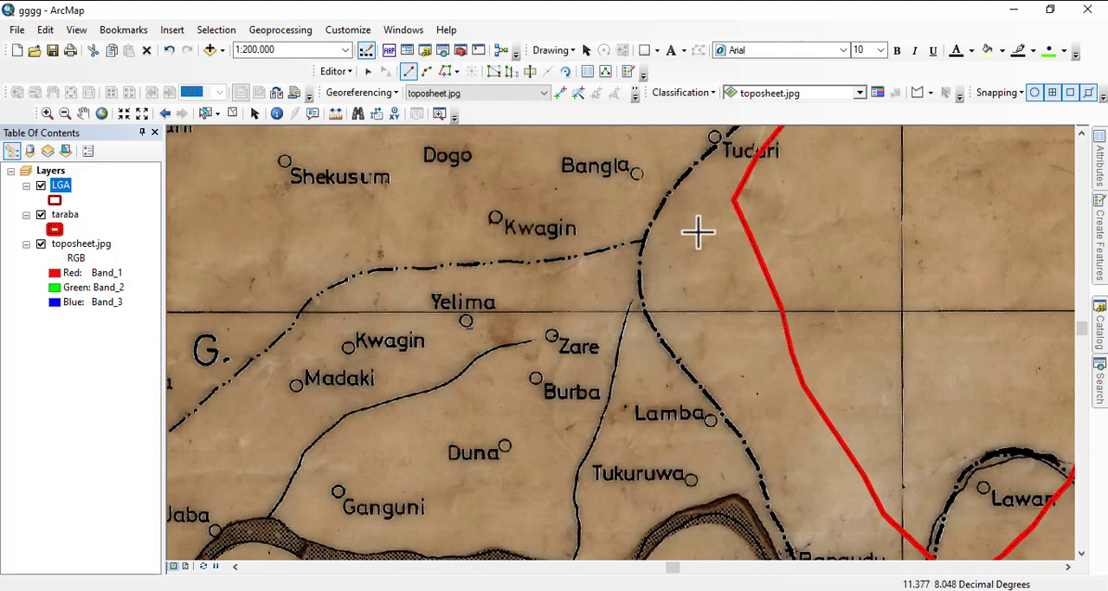
pyautogui.click(744, 224)
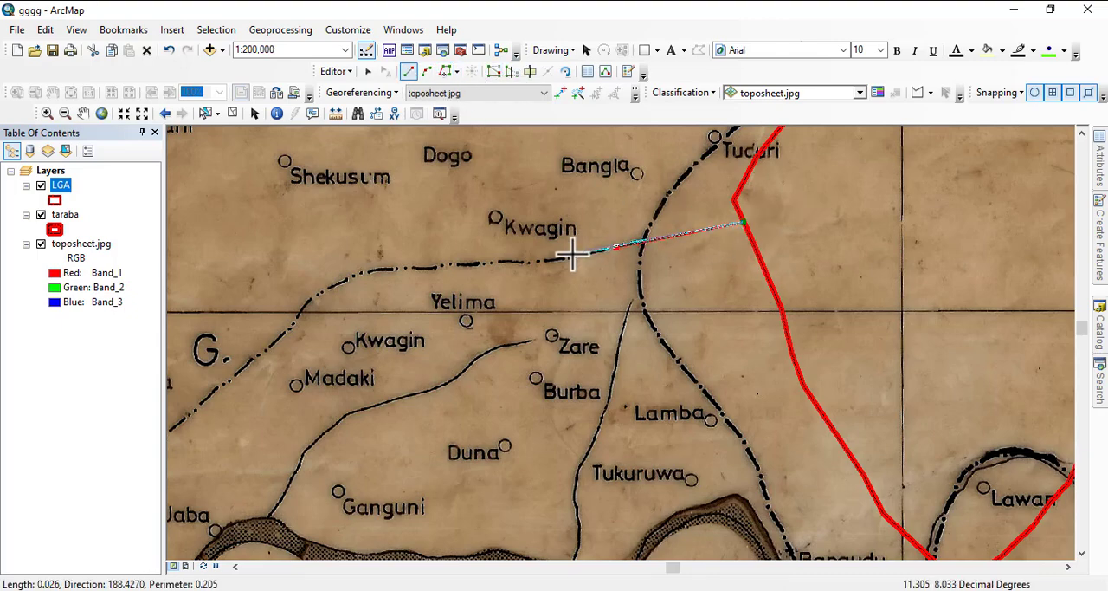
pyautogui.click(521, 261)
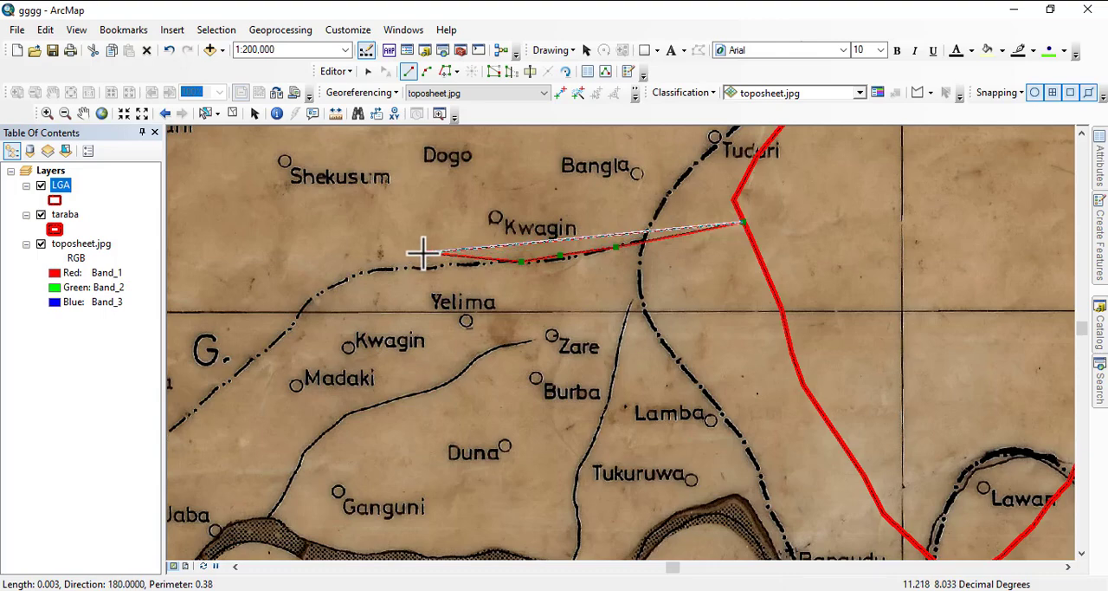
# - Delete the misplaced last vertex of the sketch, off the dashed boundary northwest of Yelima
pyautogui.rightClick(427, 251)
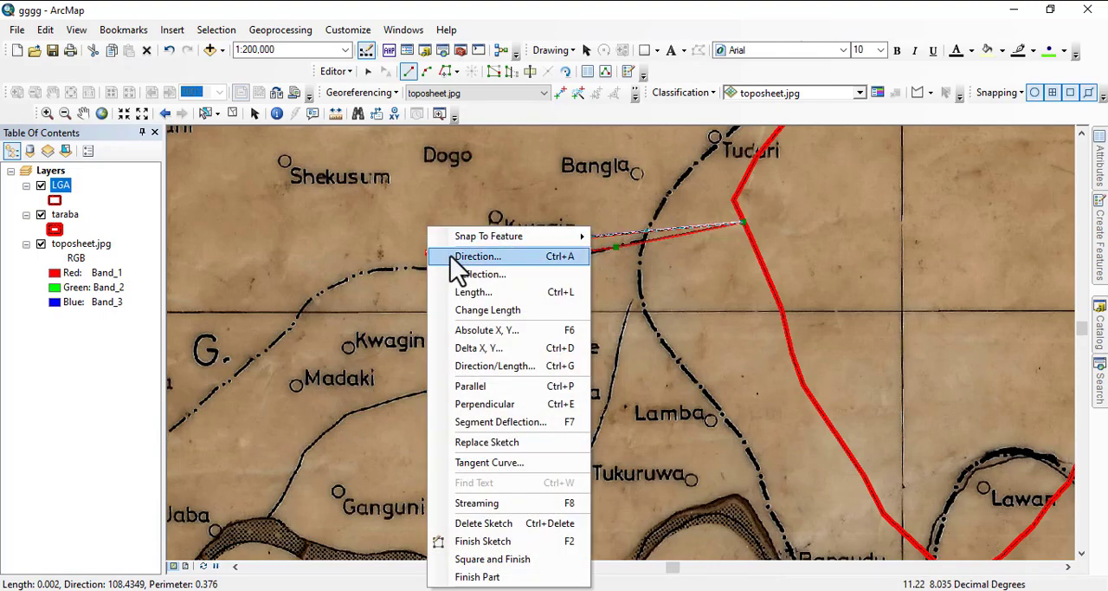
pyautogui.middleClick(404, 254)
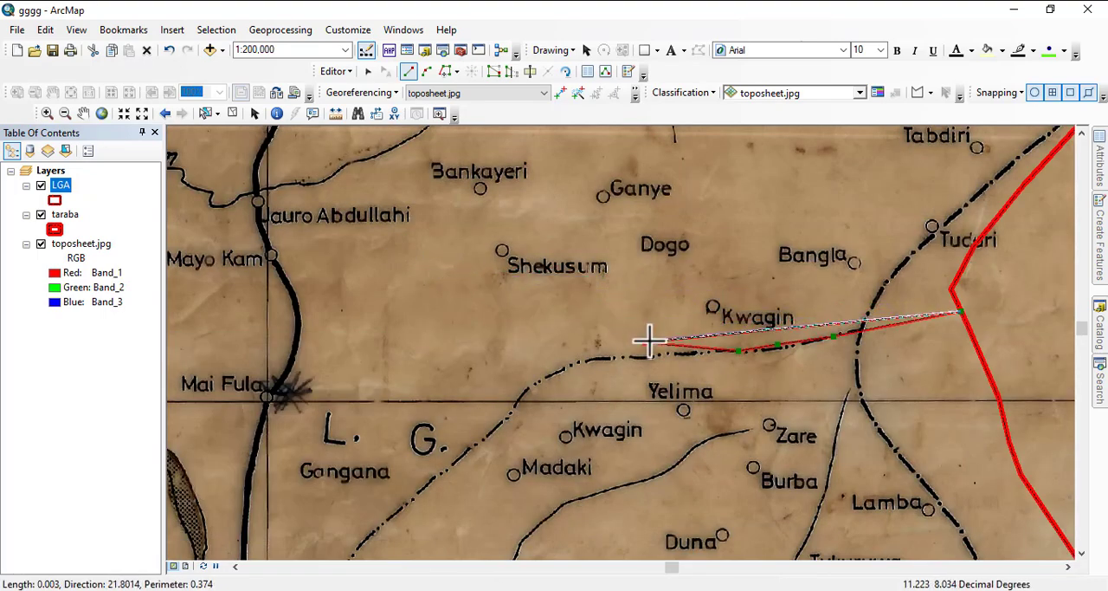
pyautogui.rightClick(649, 341)
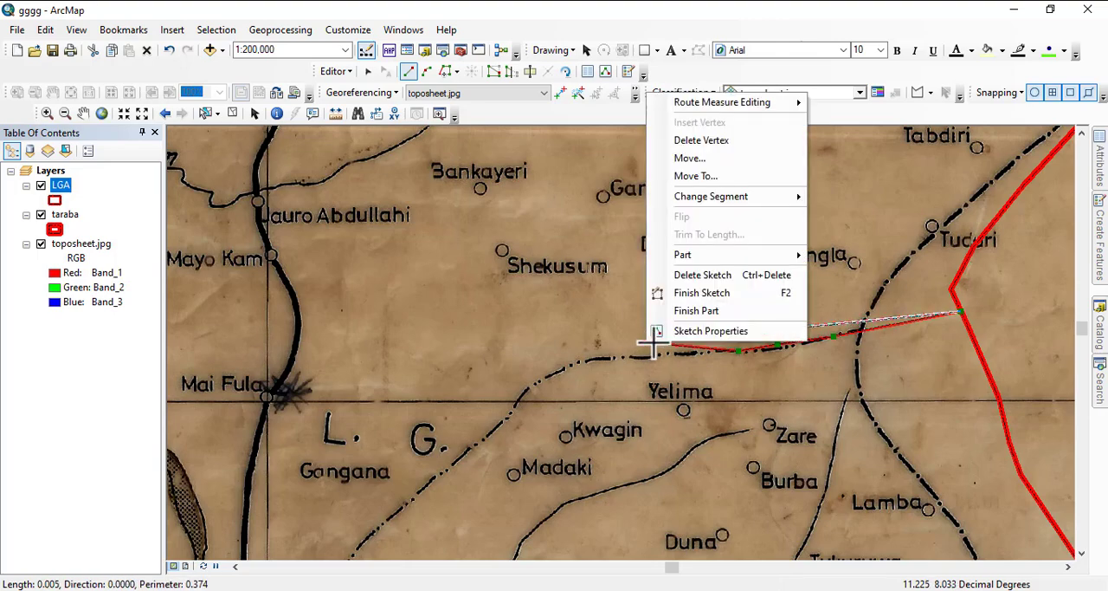
pyautogui.click(699, 143)
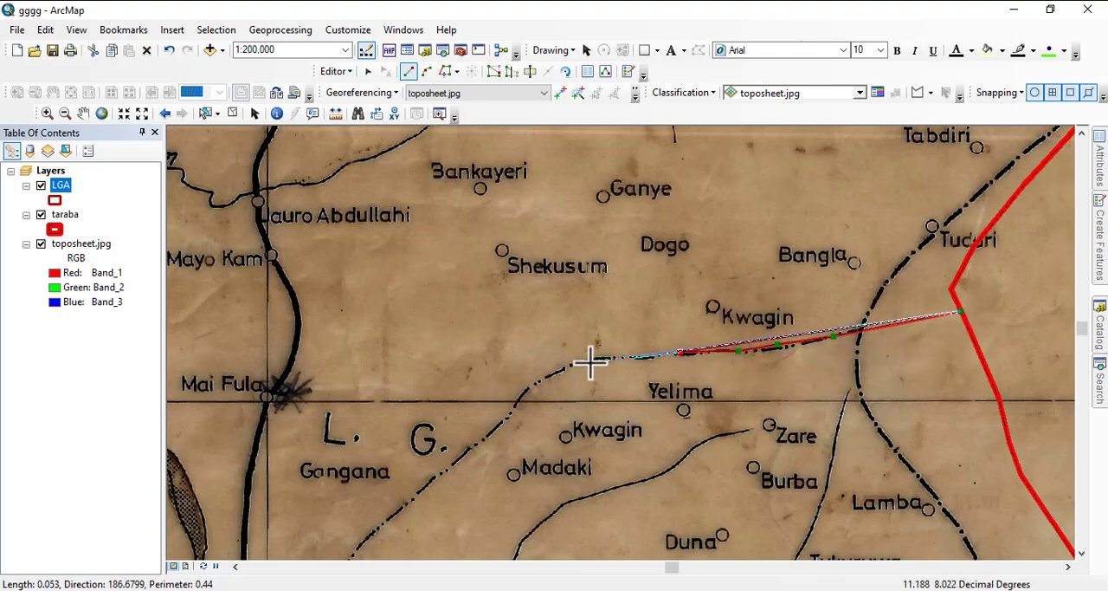
# - Trace the dashed LGA boundary southwest past Madaki and across the river east of BALI to River Gazabu
pyautogui.click(506, 413)
pyautogui.moveTo(461, 449)
pyautogui.mouseDown()
pyautogui.moveTo(586, 283)
pyautogui.moveTo(651, 222)
pyautogui.mouseUp()
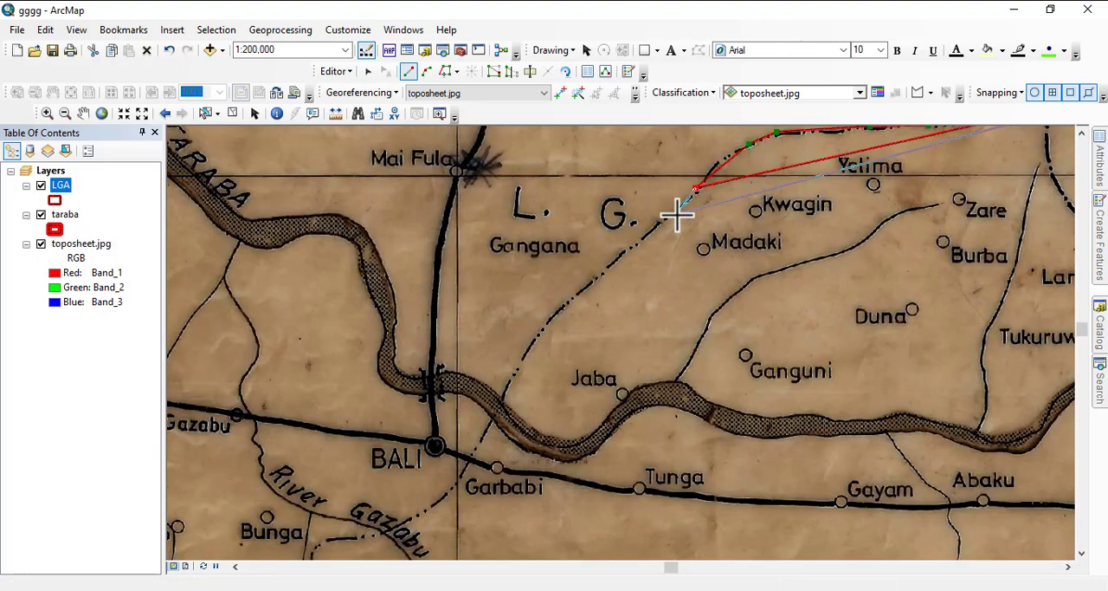
pyautogui.click(669, 214)
pyautogui.click(632, 246)
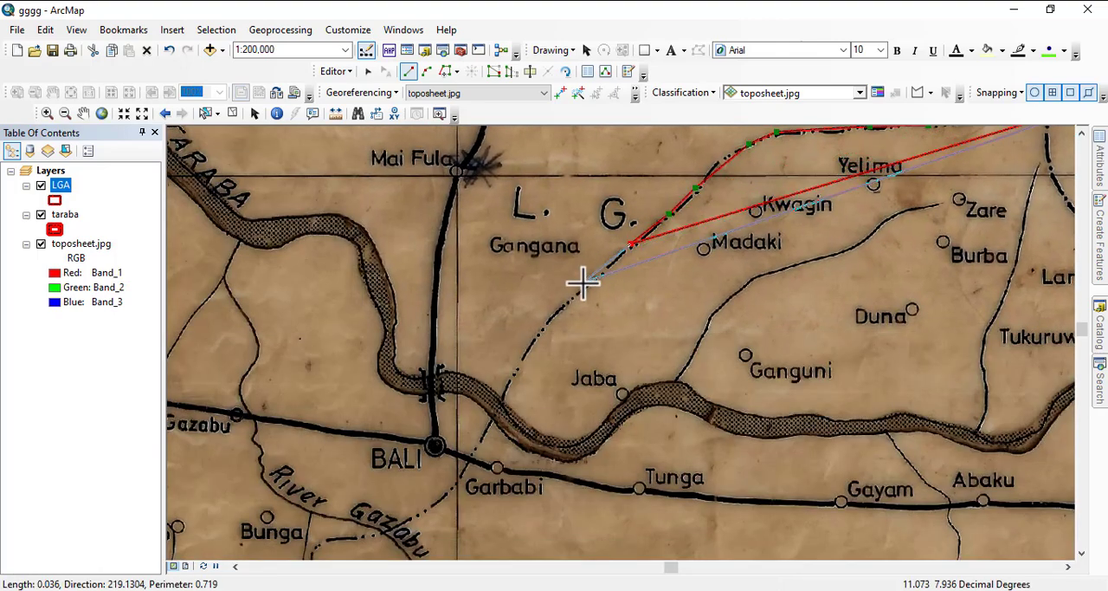
pyautogui.click(573, 290)
pyautogui.click(534, 339)
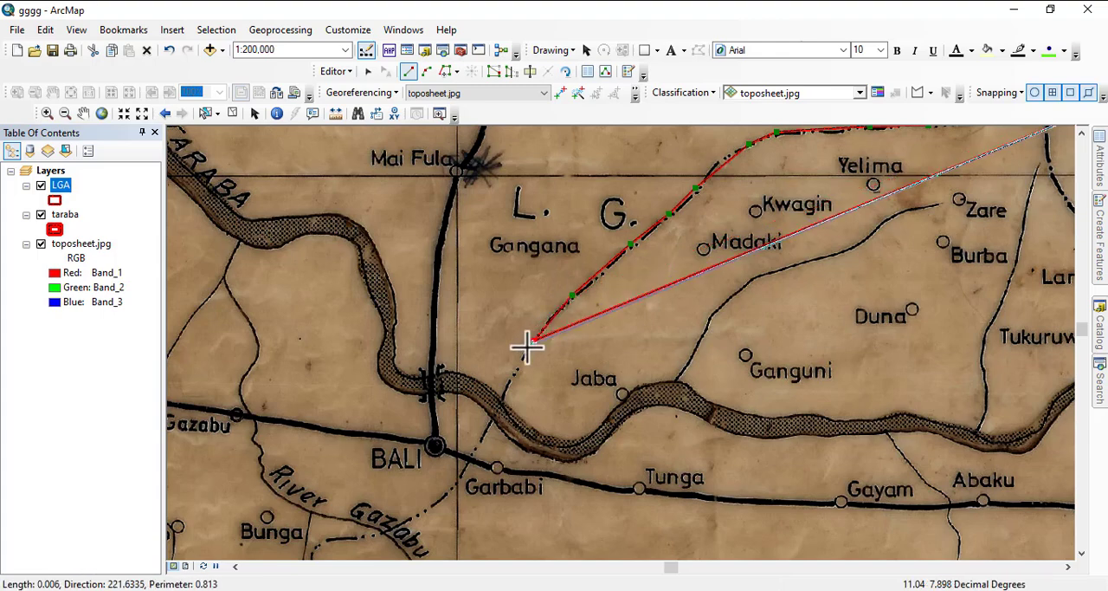
pyautogui.click(513, 391)
pyautogui.click(485, 437)
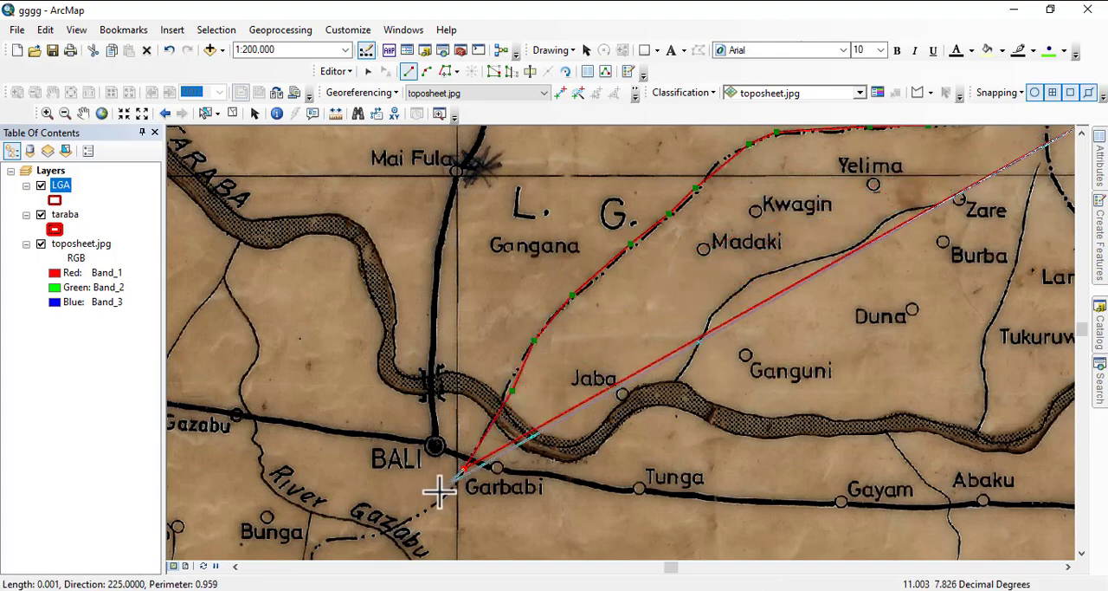
pyautogui.click(419, 514)
# - Continue the sketch along the dashed boundary past Bunga, southwest to just short of the existing LGA polygon's corner
pyautogui.moveTo(418, 514); pyautogui.dragTo(990, 247)
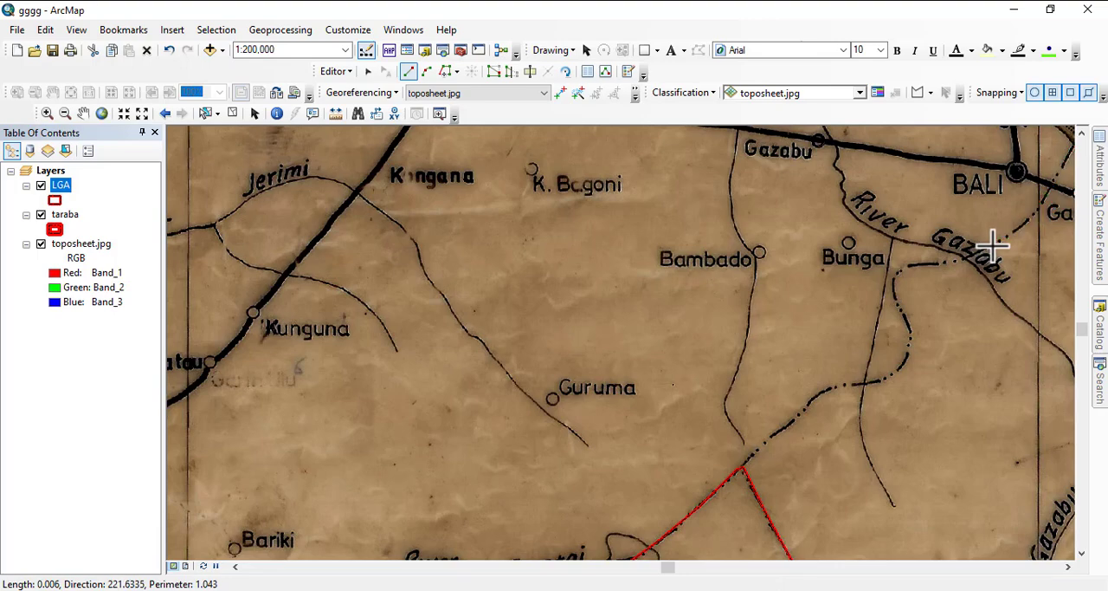
pyautogui.click(913, 267)
pyautogui.click(893, 278)
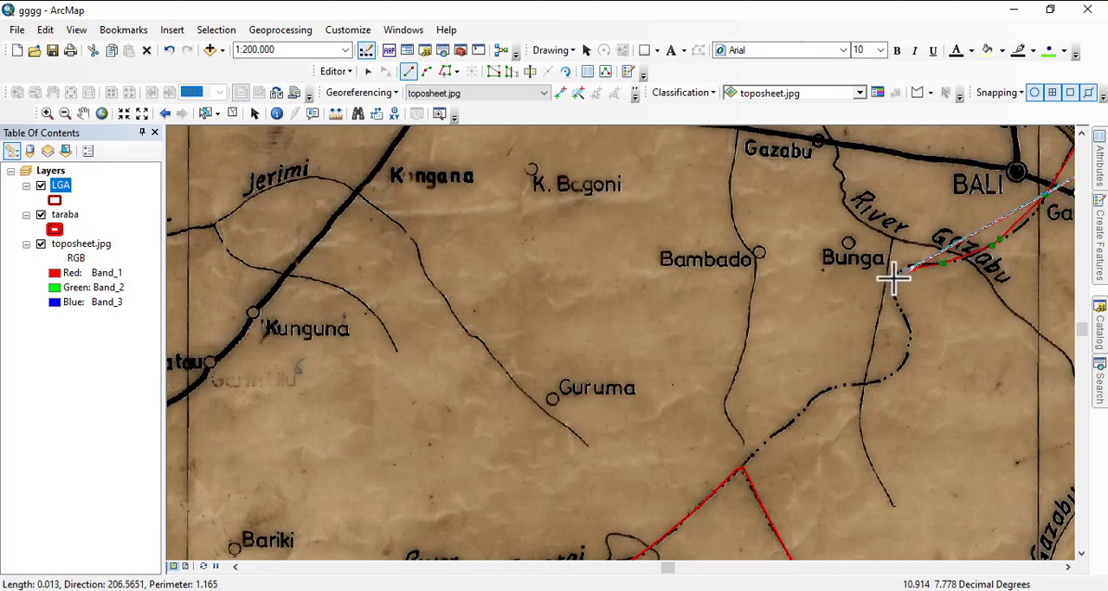
pyautogui.click(912, 340)
pyautogui.click(908, 360)
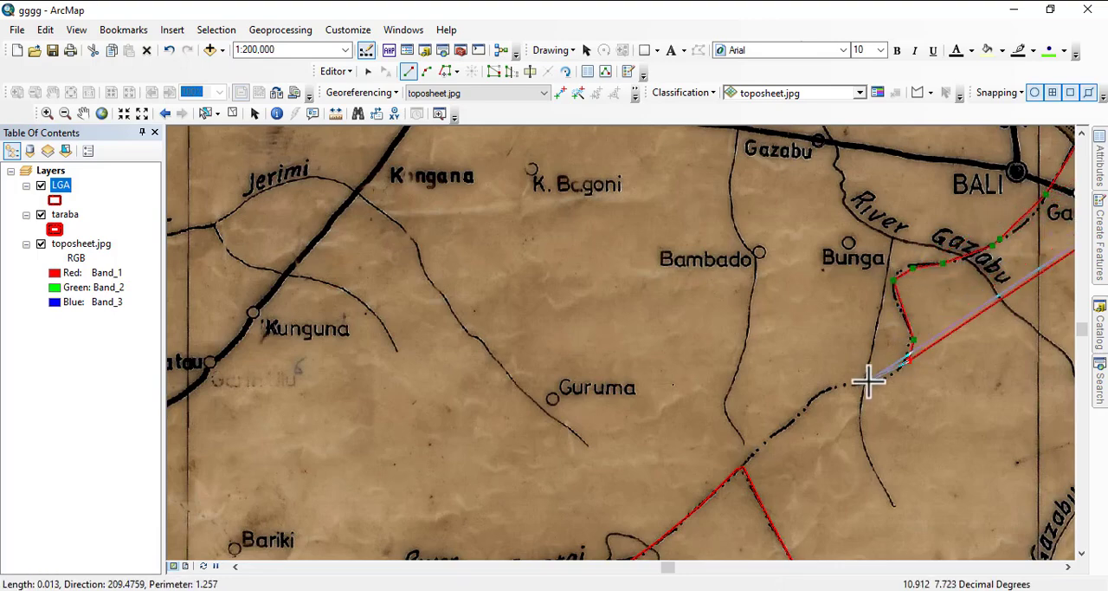
pyautogui.click(865, 380)
pyautogui.click(807, 407)
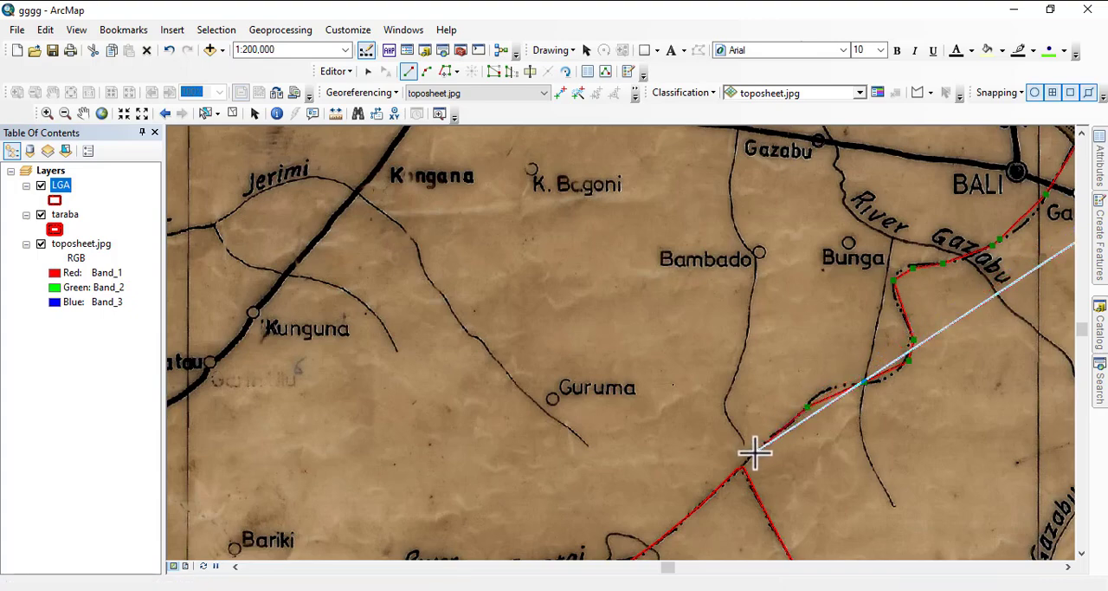
pyautogui.click(755, 452)
# - Trace the existing LGA edges south past Kurmi and east below Gashaka, and follow the taraba outline north to the start vertex
pyautogui.click(445, 71)
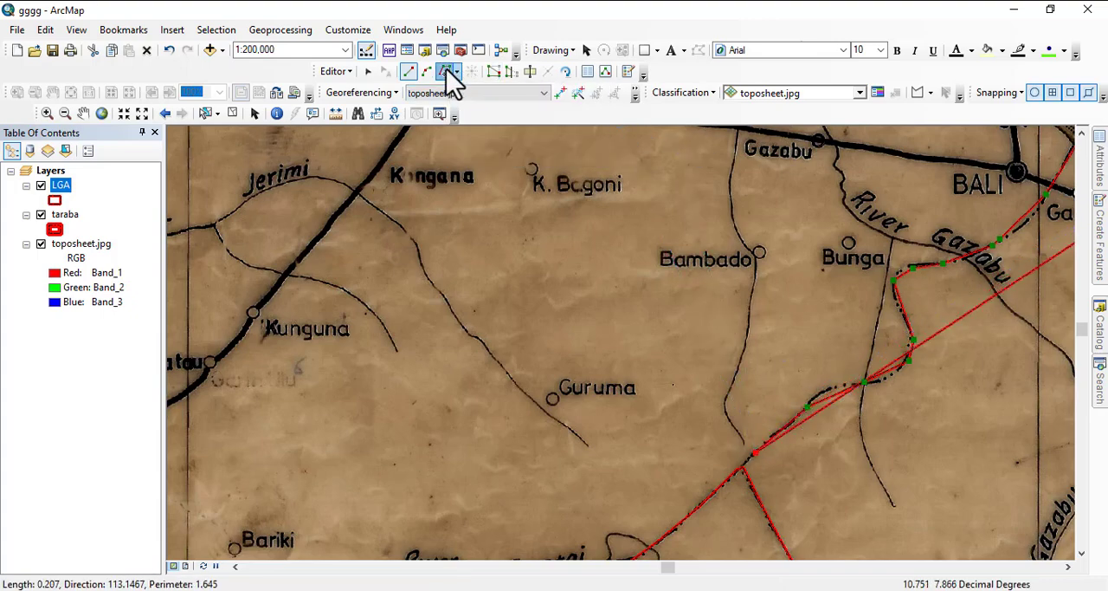
pyautogui.click(744, 469)
pyautogui.scroll(-3, 497, 264)
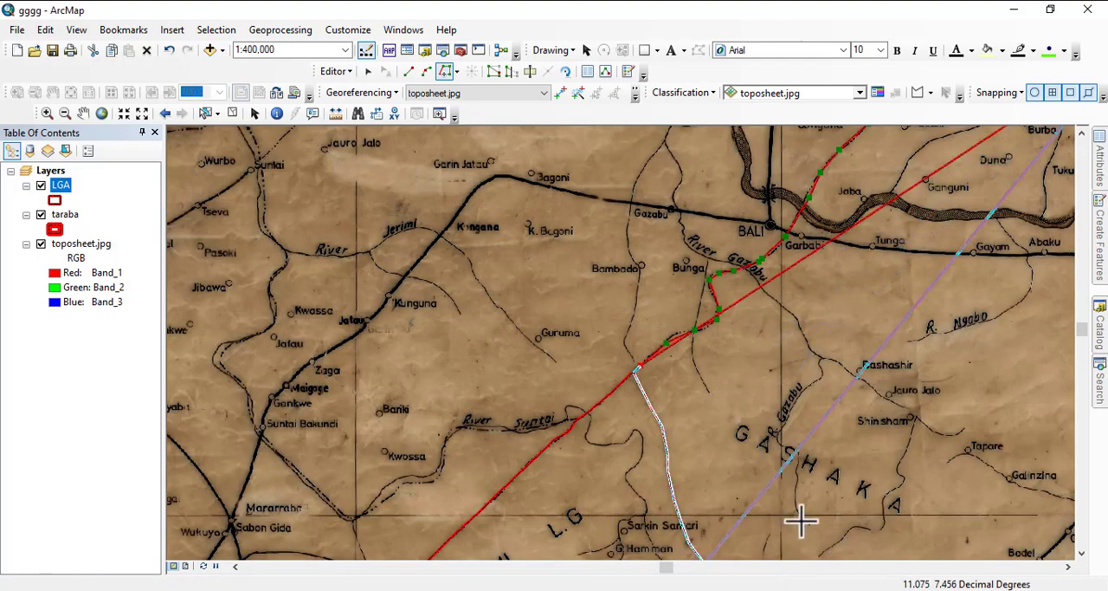
pyautogui.moveTo(800, 520)
pyautogui.mouseDown()
pyautogui.moveTo(564, 285)
pyautogui.moveTo(538, 305)
pyautogui.mouseUp()
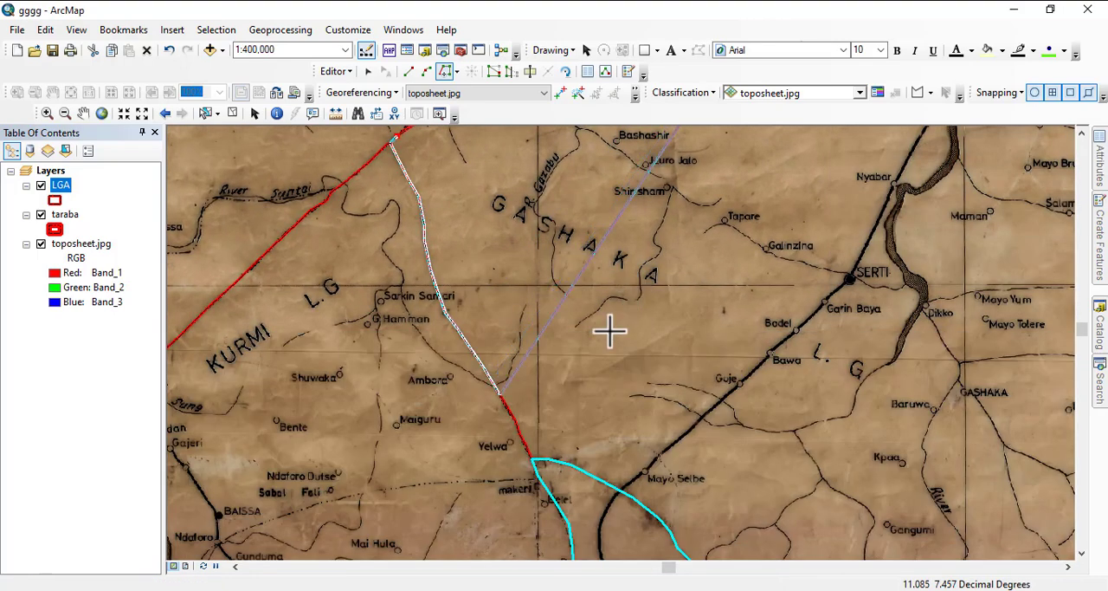
pyautogui.scroll(-3, 584, 329)
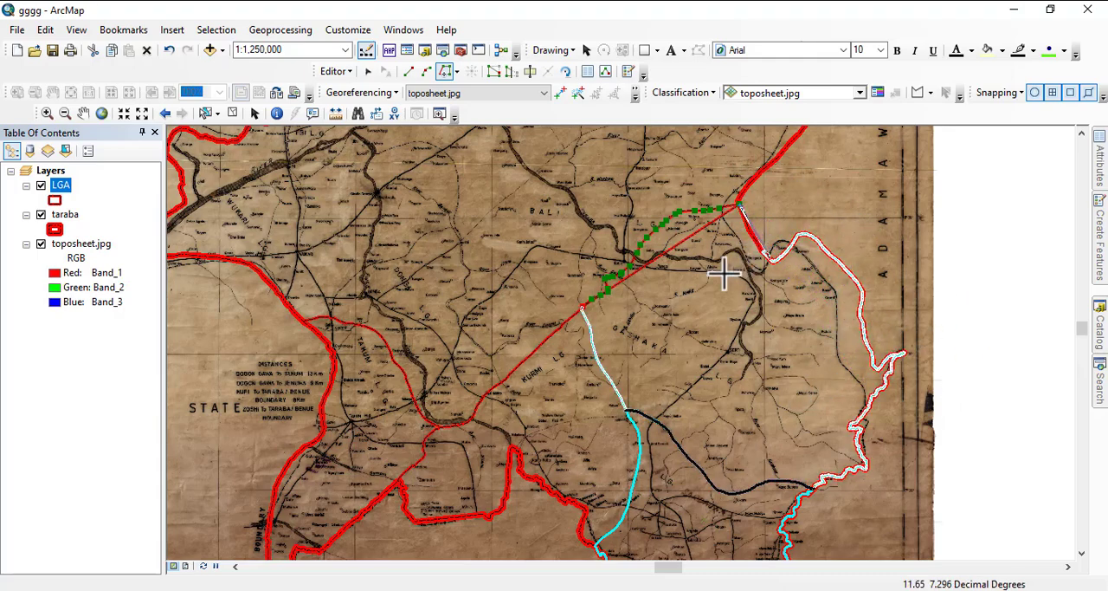
pyautogui.click(732, 218)
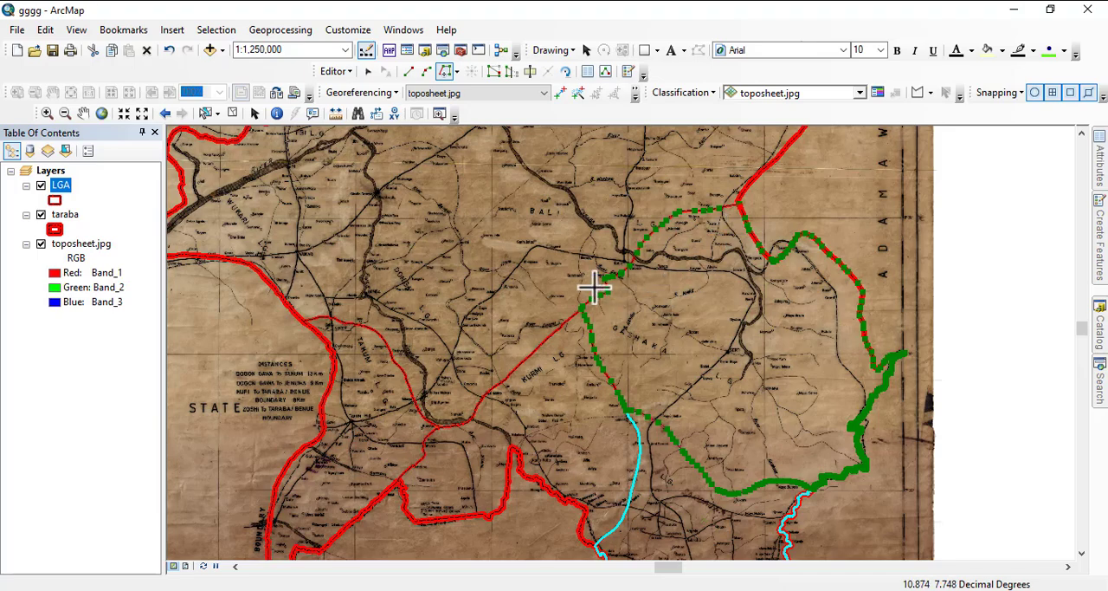
# - Check the traced outline around Gashaka and finish the polygon sketch
pyautogui.moveTo(432, 283); pyautogui.dragTo(426, 138)
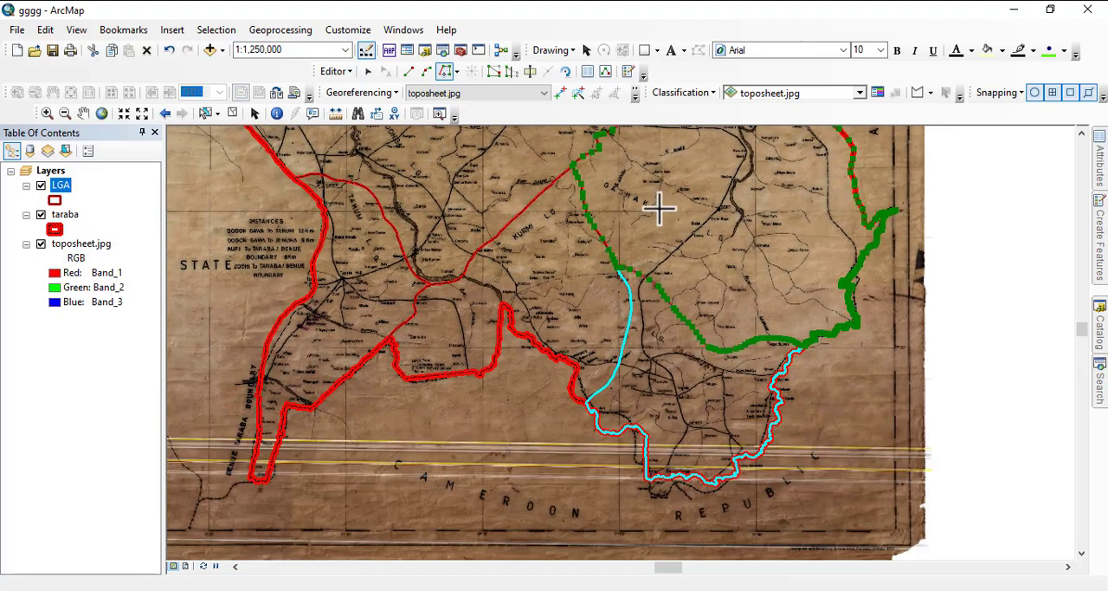
pyautogui.moveTo(662, 217); pyautogui.dragTo(637, 344)
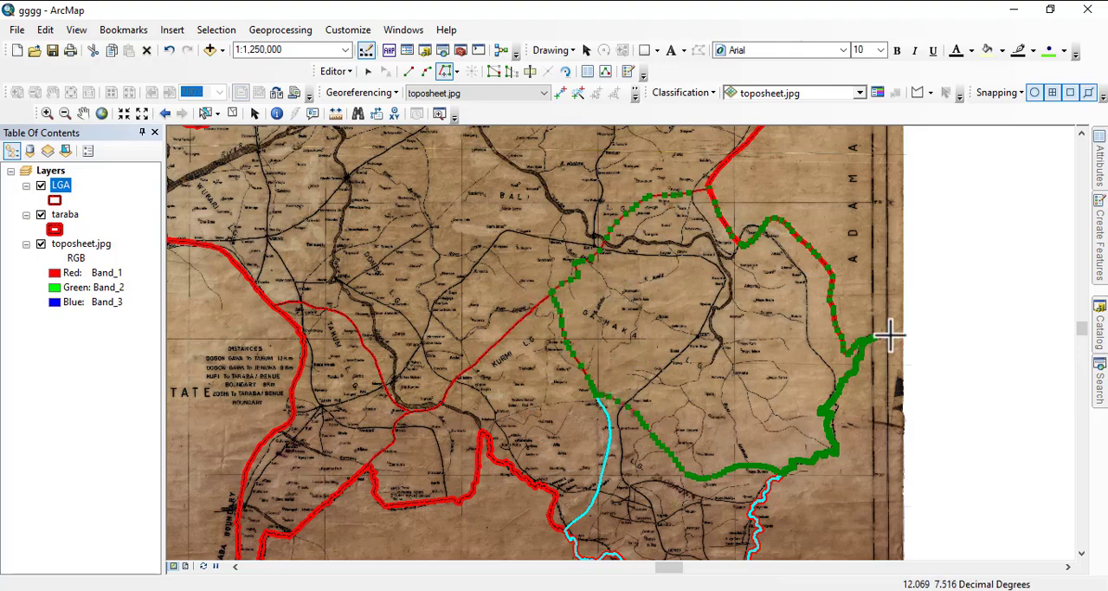
pyautogui.moveTo(673, 228); pyautogui.dragTo(661, 312)
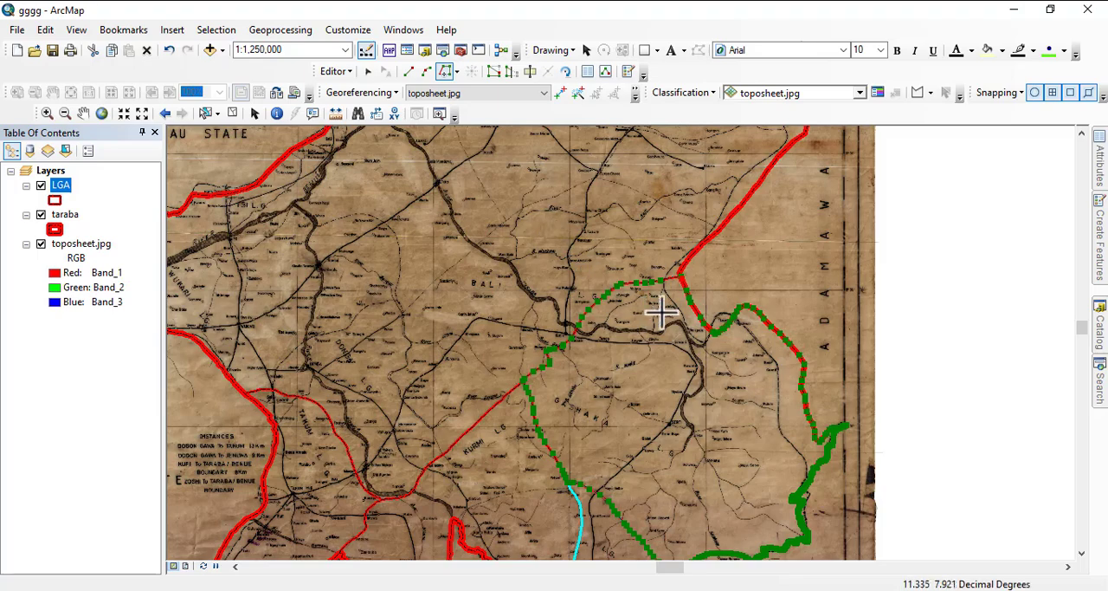
pyautogui.rightClick(665, 347)
pyautogui.click(728, 470)
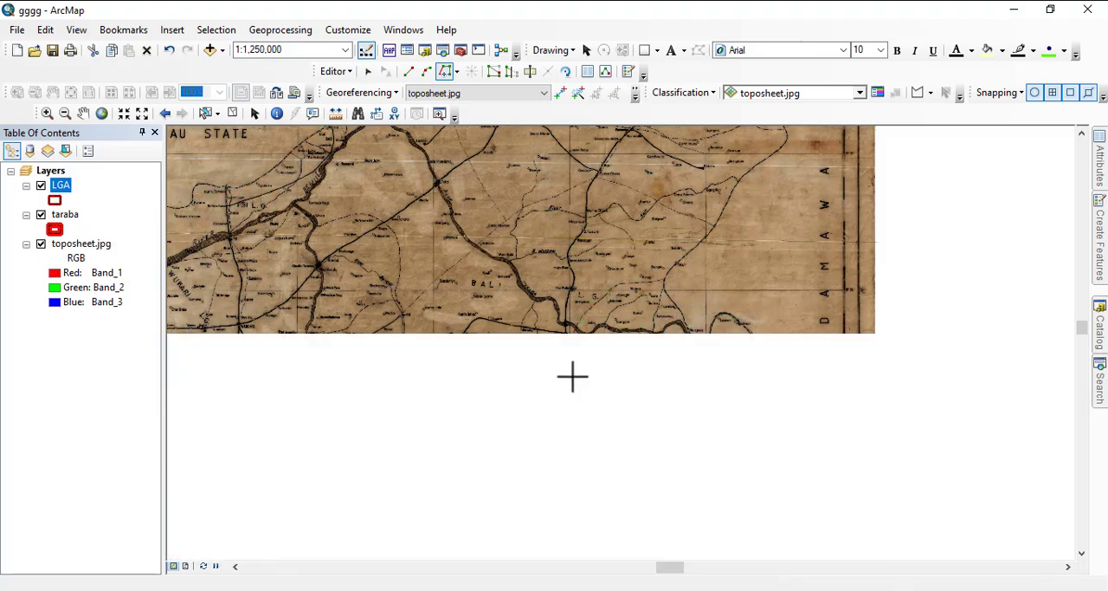
# - Look over the remaining undigitized area of the map and examine the dashed boundary junction near Garin Mbororo
pyautogui.scroll(2, 601, 329)
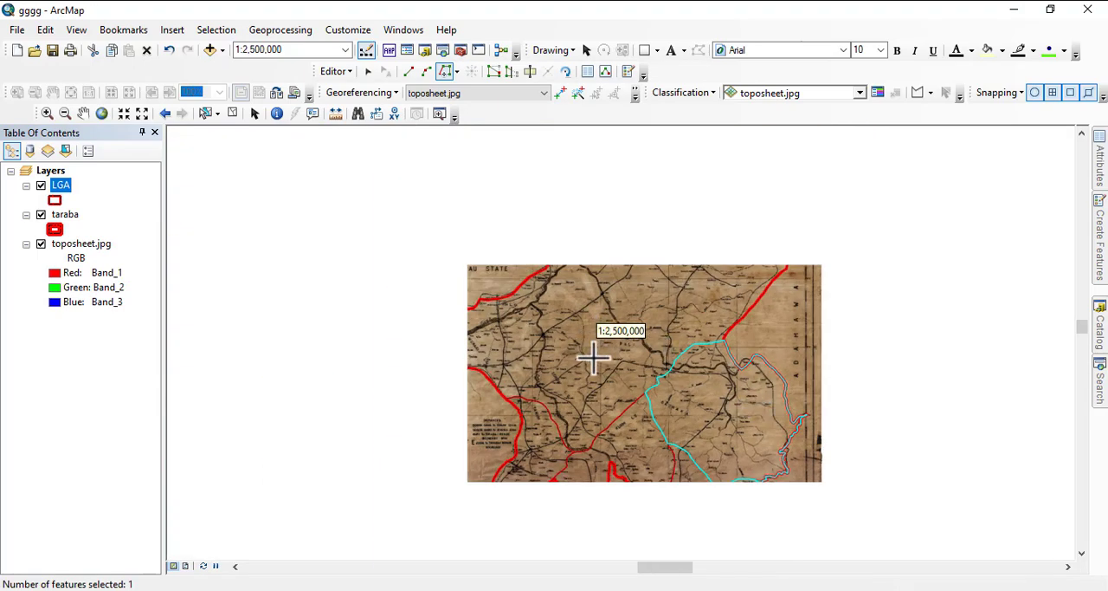
pyautogui.scroll(1, 441, 260)
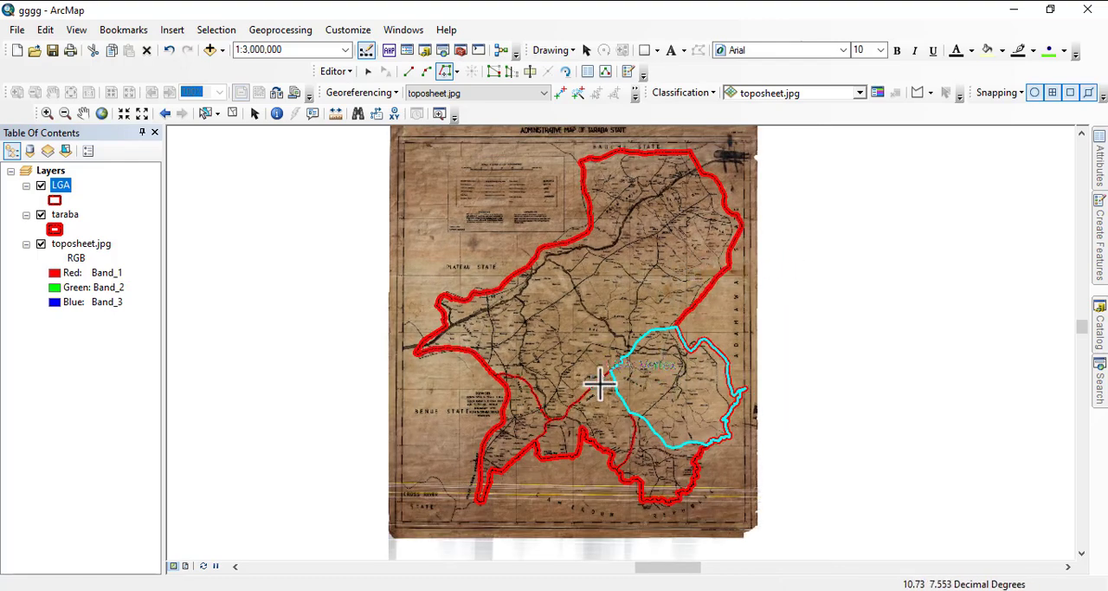
pyautogui.scroll(-2, 603, 254)
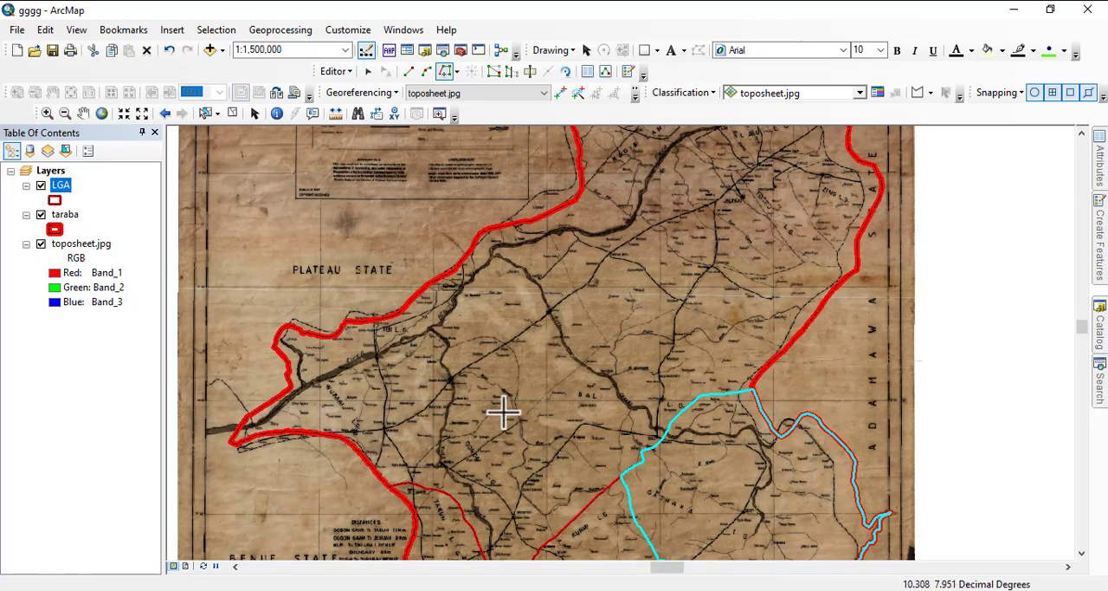
pyautogui.moveTo(842, 149); pyautogui.dragTo(742, 285)
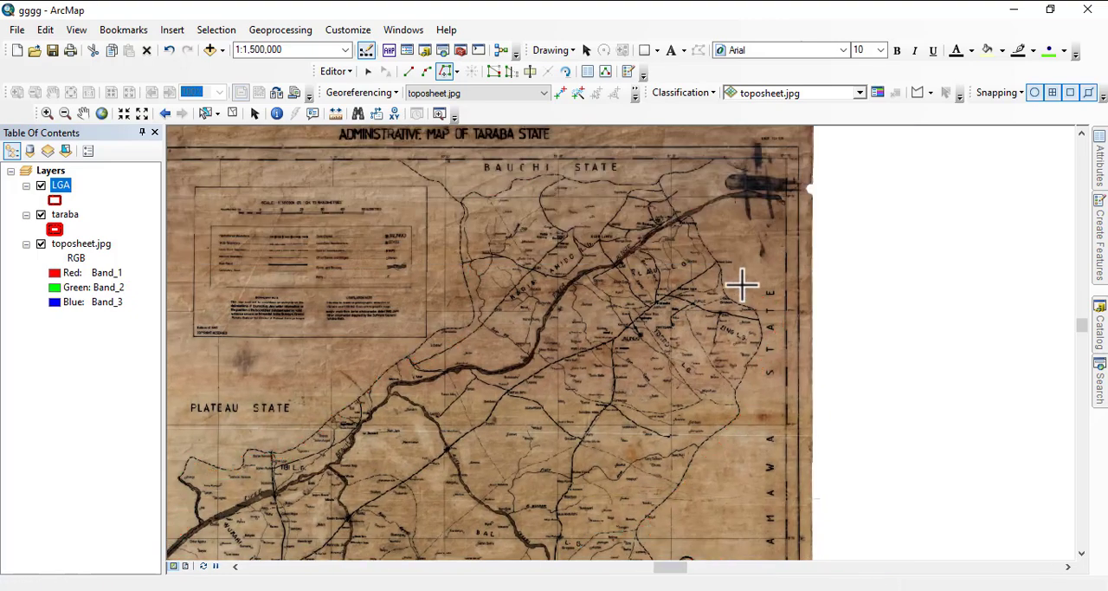
pyautogui.scroll(-4, 455, 425)
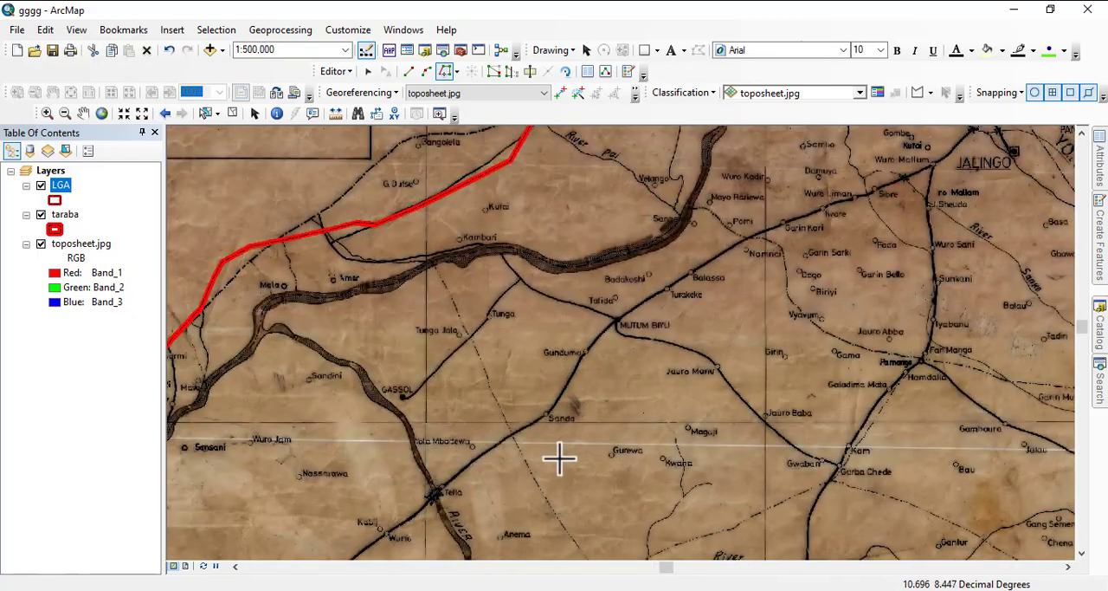
pyautogui.scroll(-1, 487, 368)
pyautogui.scroll(-4, 511, 420)
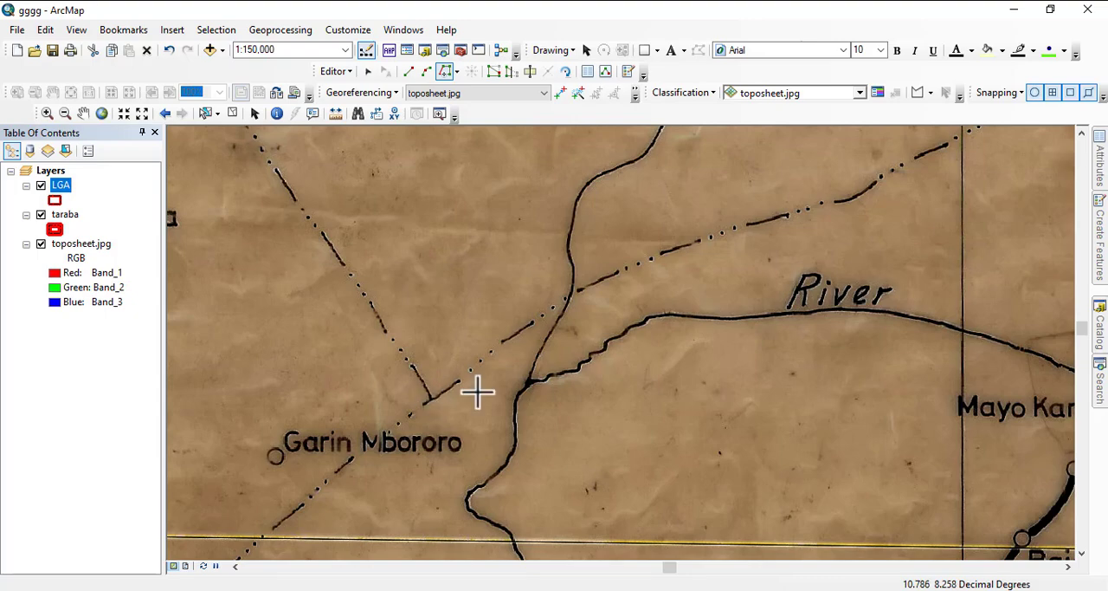
pyautogui.scroll(2, 482, 327)
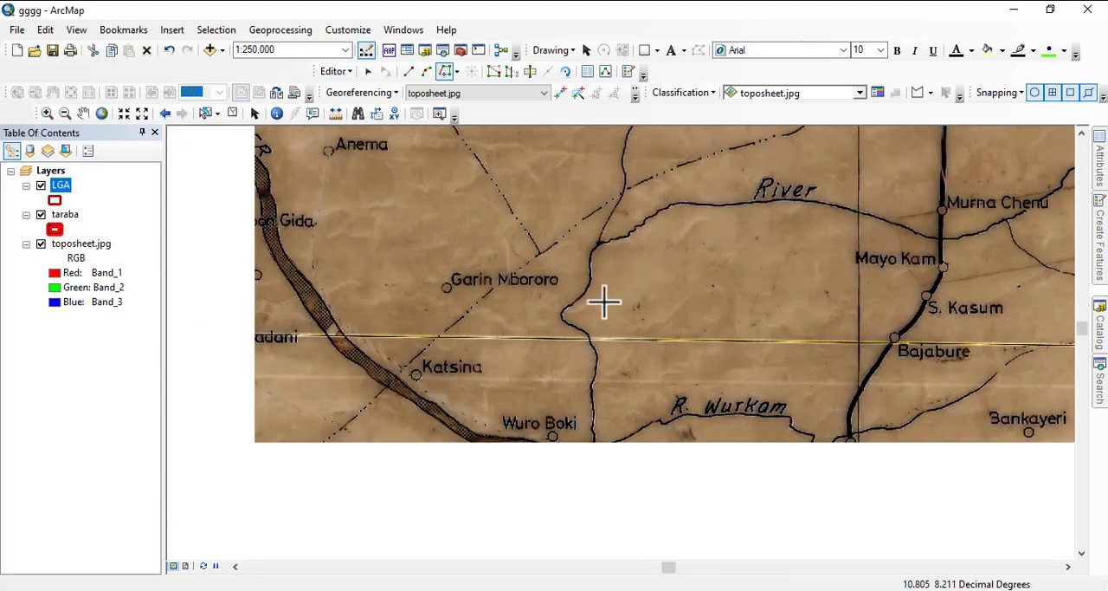
# - Examine the dashed boundary of Bali LG from Garin Mbororo southwest past Katsina and Takalafiya to Suntai
pyautogui.moveTo(604, 302); pyautogui.dragTo(626, 281)
pyautogui.moveTo(531, 415); pyautogui.dragTo(455, 292)
pyautogui.moveTo(631, 393); pyautogui.dragTo(727, 337)
pyautogui.moveTo(536, 302); pyautogui.dragTo(572, 432)
pyautogui.moveTo(502, 371); pyautogui.dragTo(697, 339)
pyautogui.scroll(-3, 458, 445)
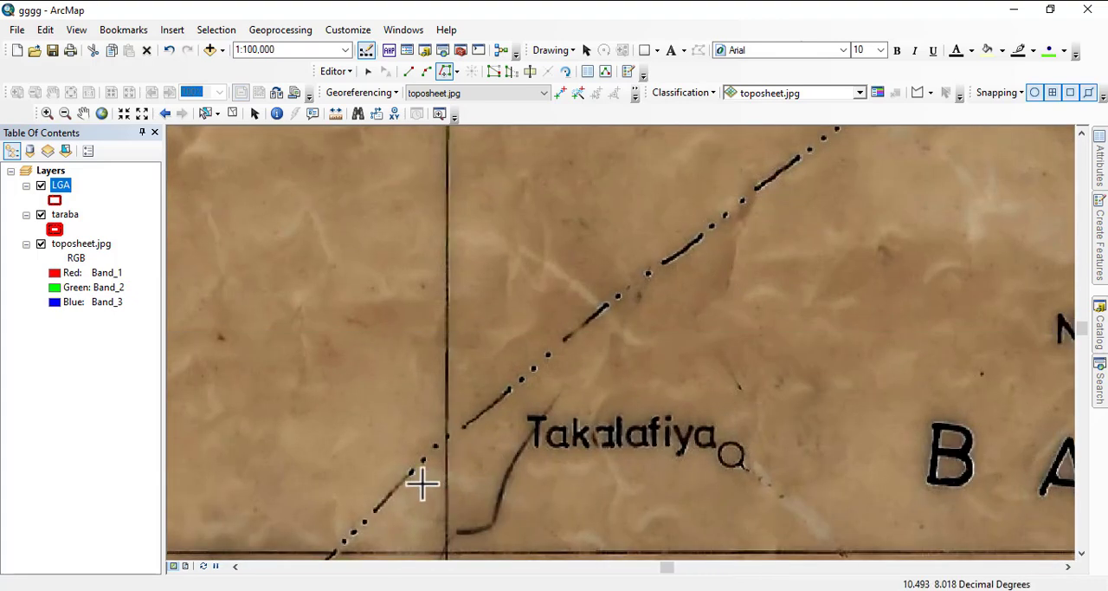
pyautogui.scroll(3, 481, 387)
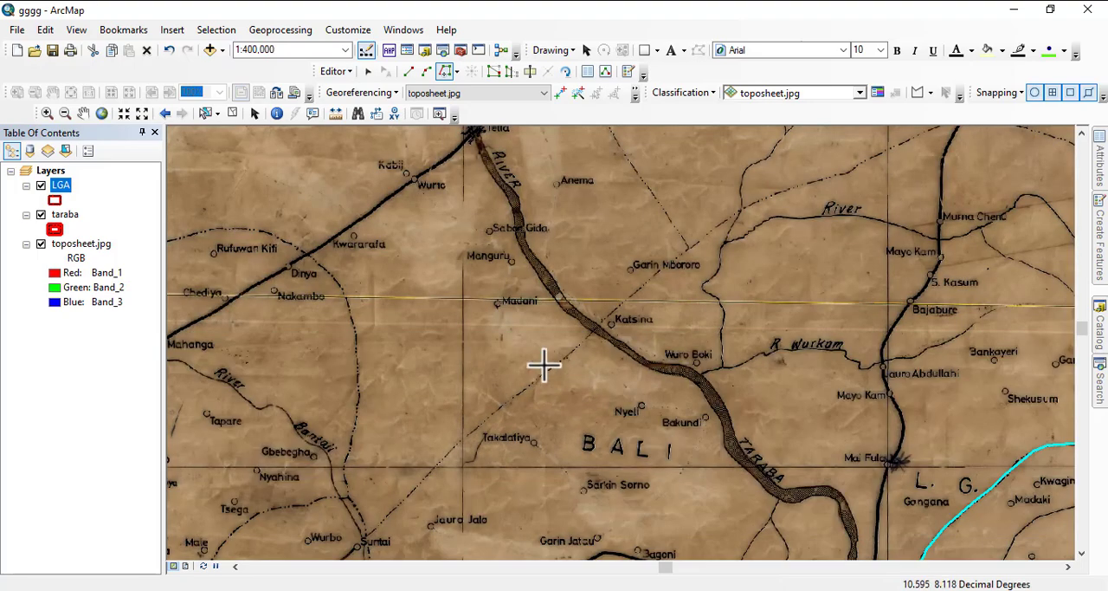
pyautogui.moveTo(544, 365); pyautogui.dragTo(613, 315)
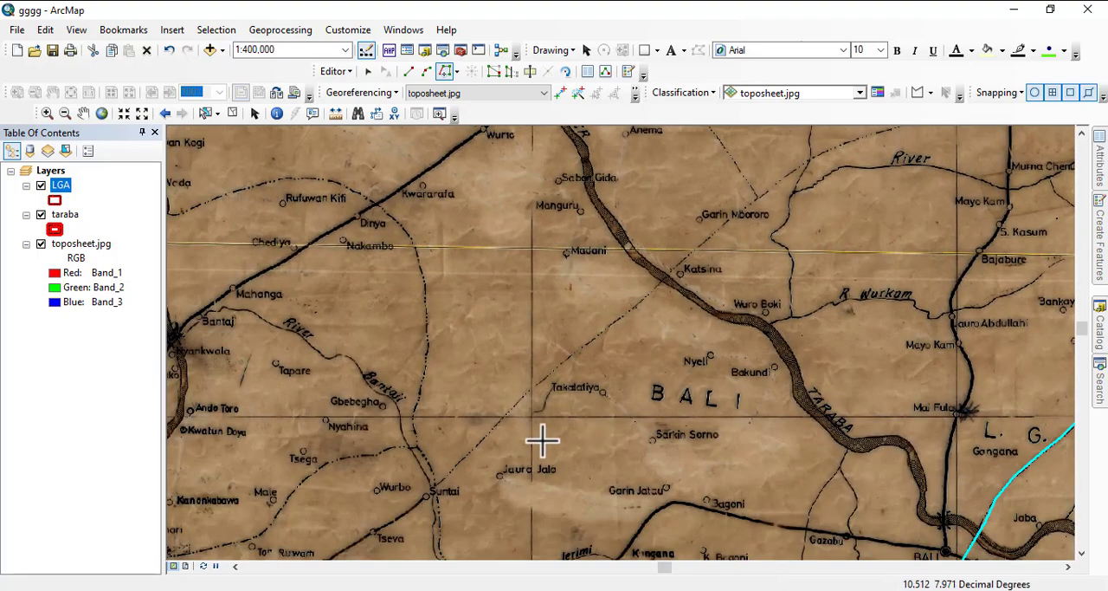
pyautogui.moveTo(542, 441); pyautogui.dragTo(496, 268)
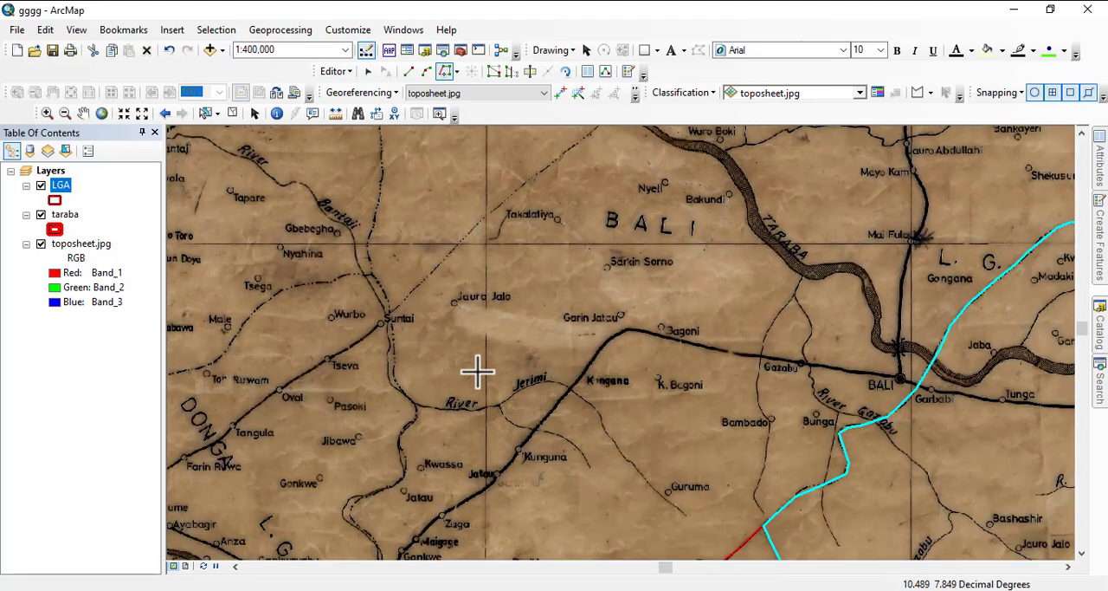
pyautogui.moveTo(547, 257); pyautogui.dragTo(510, 456)
pyautogui.moveTo(604, 355); pyautogui.dragTo(549, 460)
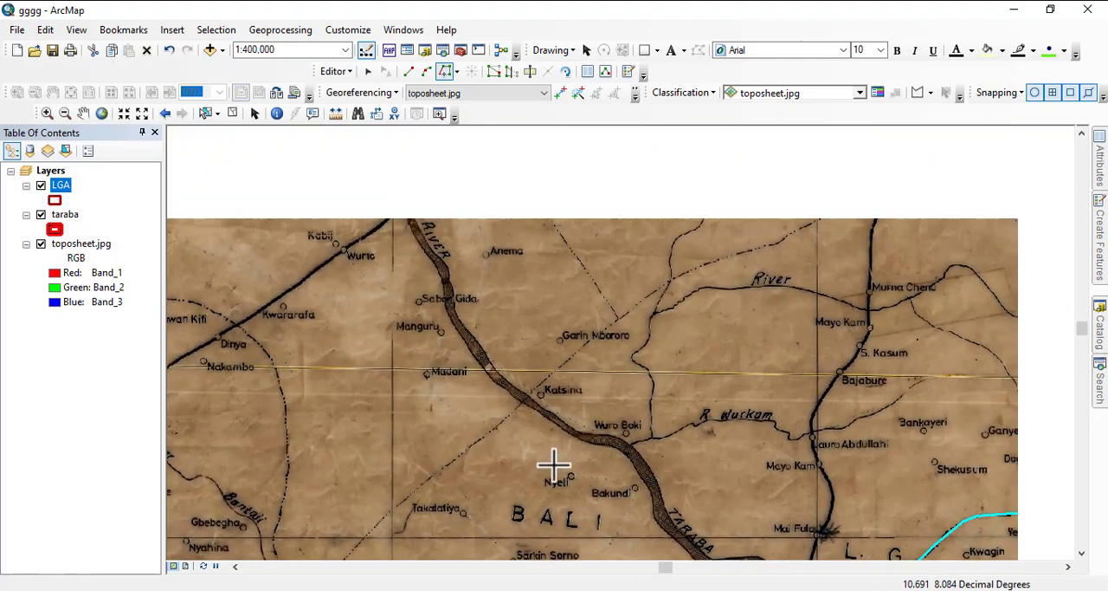
pyautogui.moveTo(576, 385); pyautogui.dragTo(631, 335)
pyautogui.moveTo(564, 421); pyautogui.dragTo(596, 350)
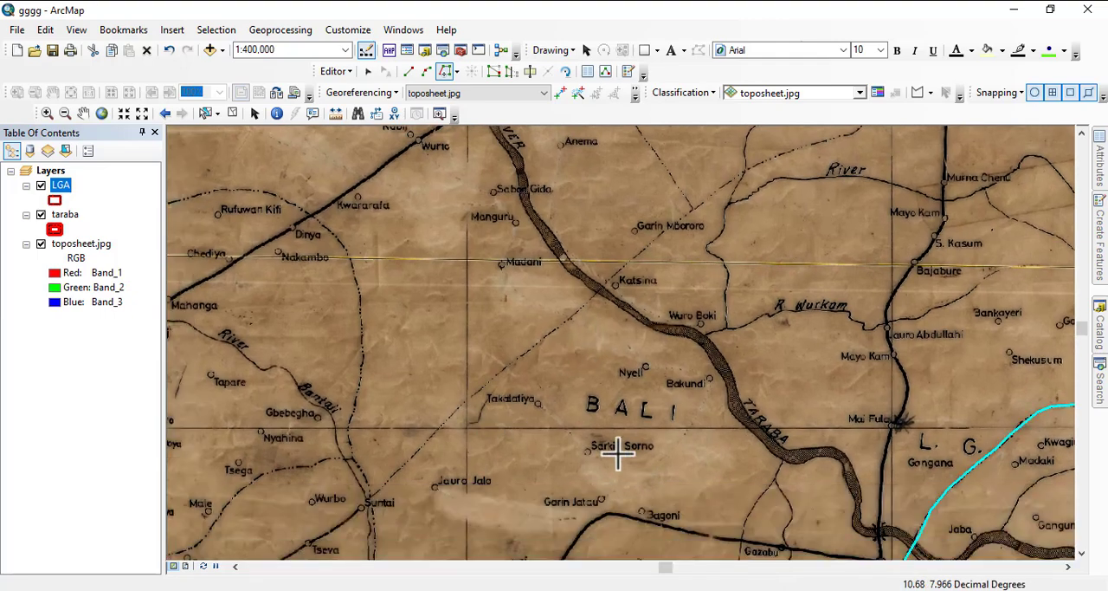
# - Examine the dashed boundary north of Bali LG from Garin Mbororo past Garba Chede to the eastern taraba outline
pyautogui.scroll(-2, 521, 382)
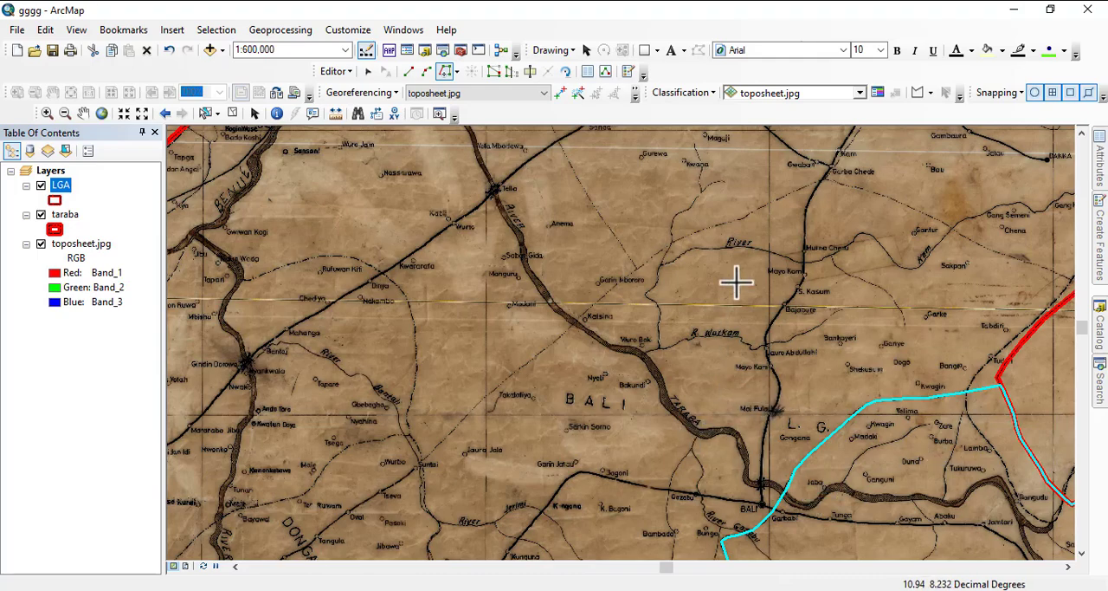
pyautogui.moveTo(735, 283); pyautogui.dragTo(679, 450)
pyautogui.scroll(1, 690, 394)
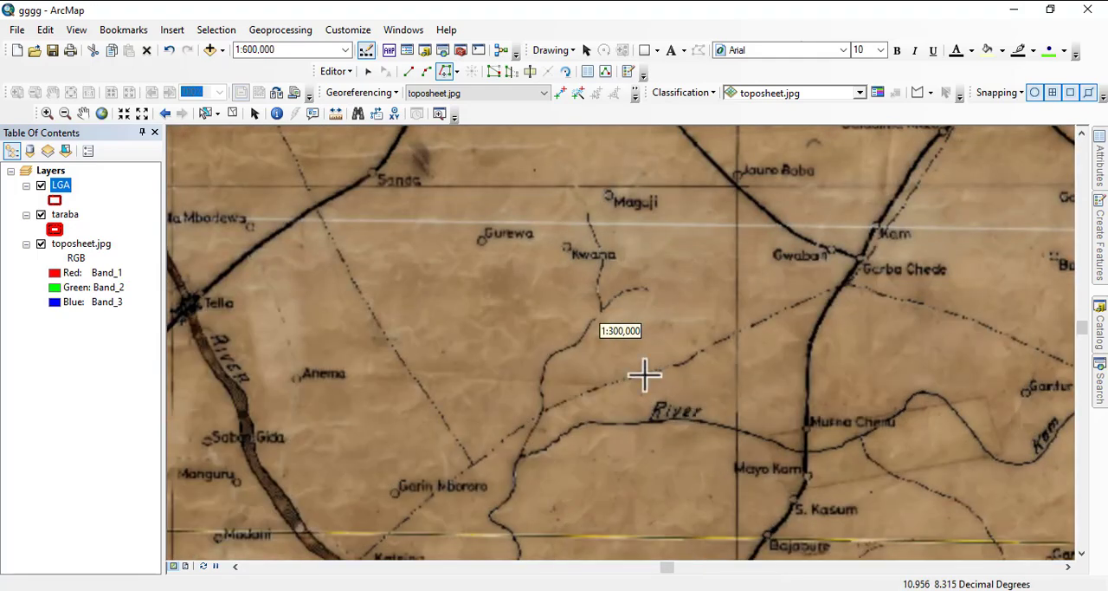
pyautogui.scroll(2, 404, 318)
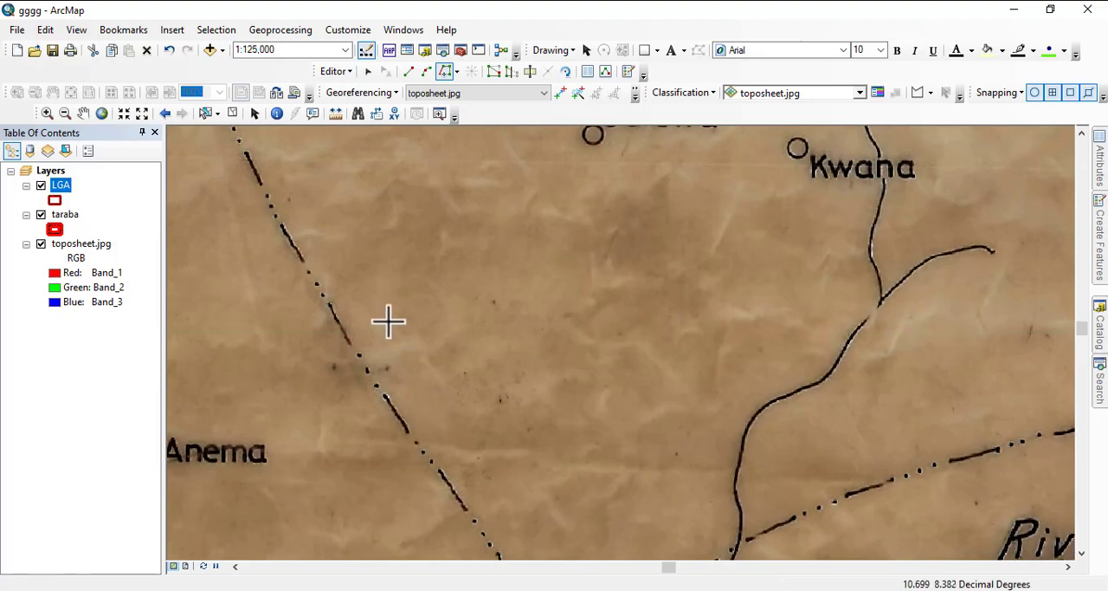
pyautogui.scroll(-2, 388, 321)
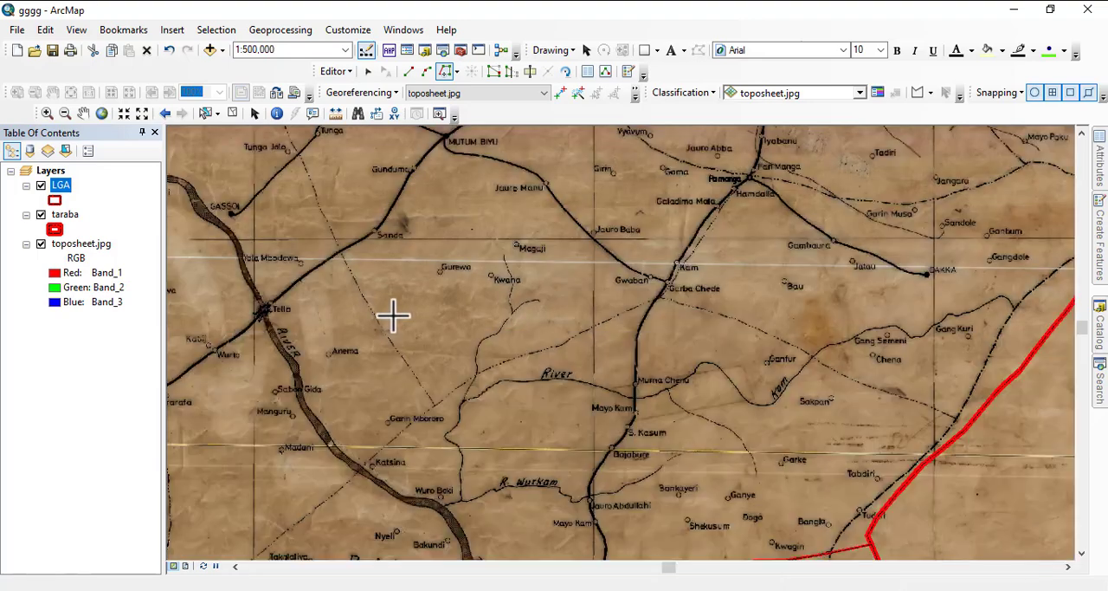
pyautogui.scroll(-1, 547, 317)
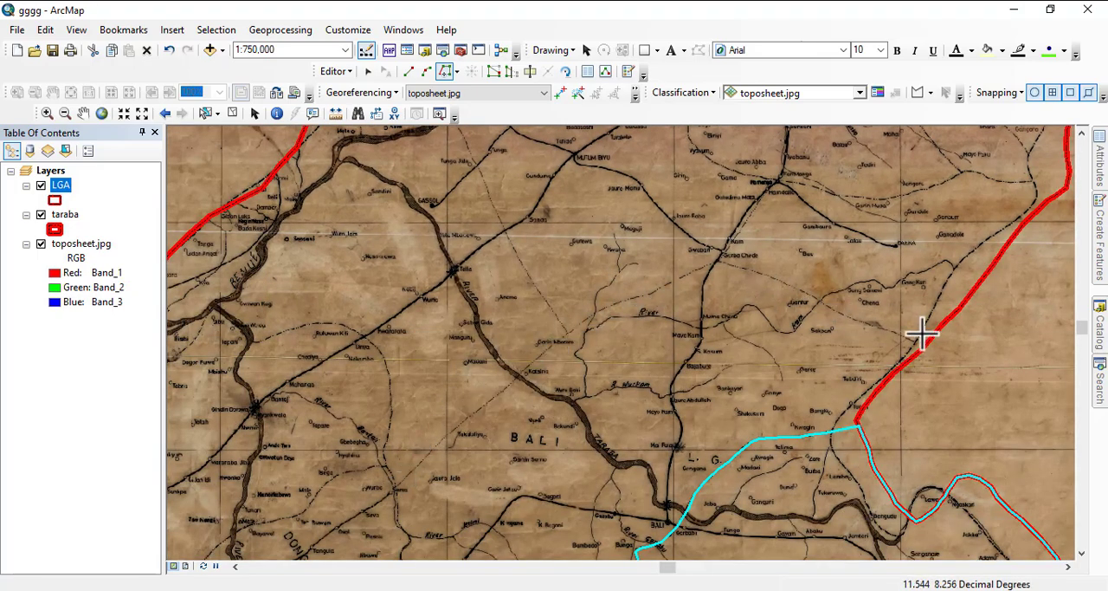
# - Examine the dashed boundaries on the toposheet from Sakpan north through Zing and Yorro LG to Jalingo, Lau and Karim Lamido
pyautogui.scroll(3, 925, 333)
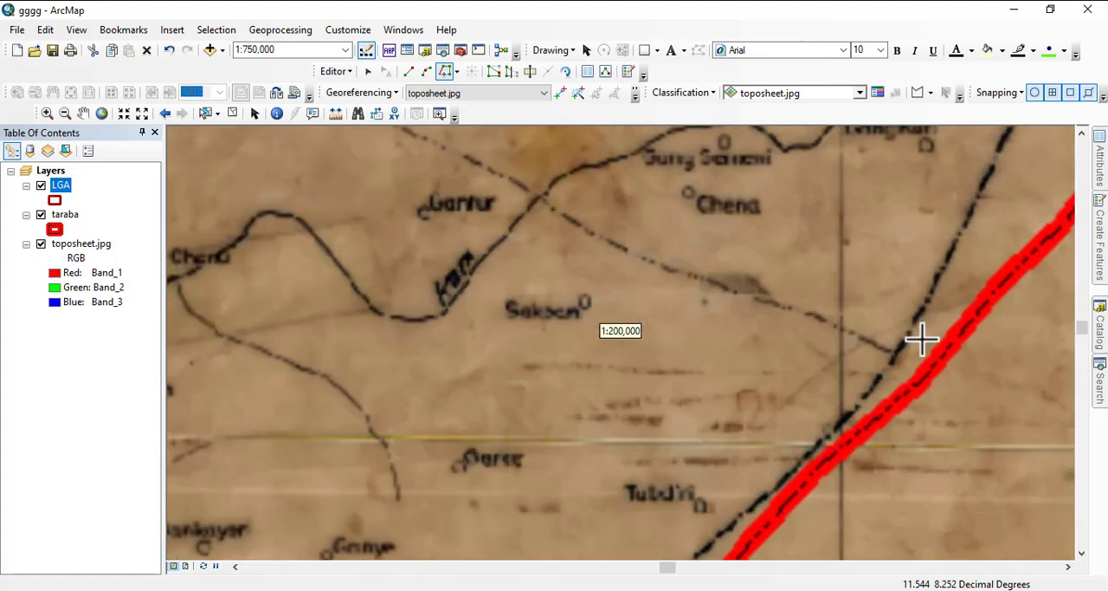
pyautogui.scroll(1, 663, 265)
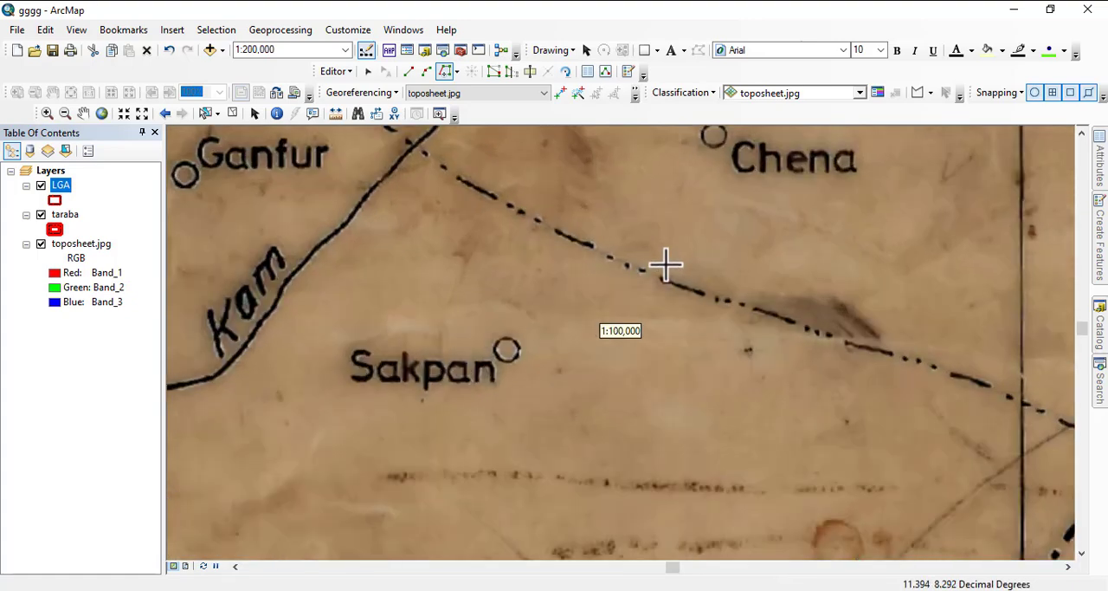
pyautogui.scroll(-4, 691, 324)
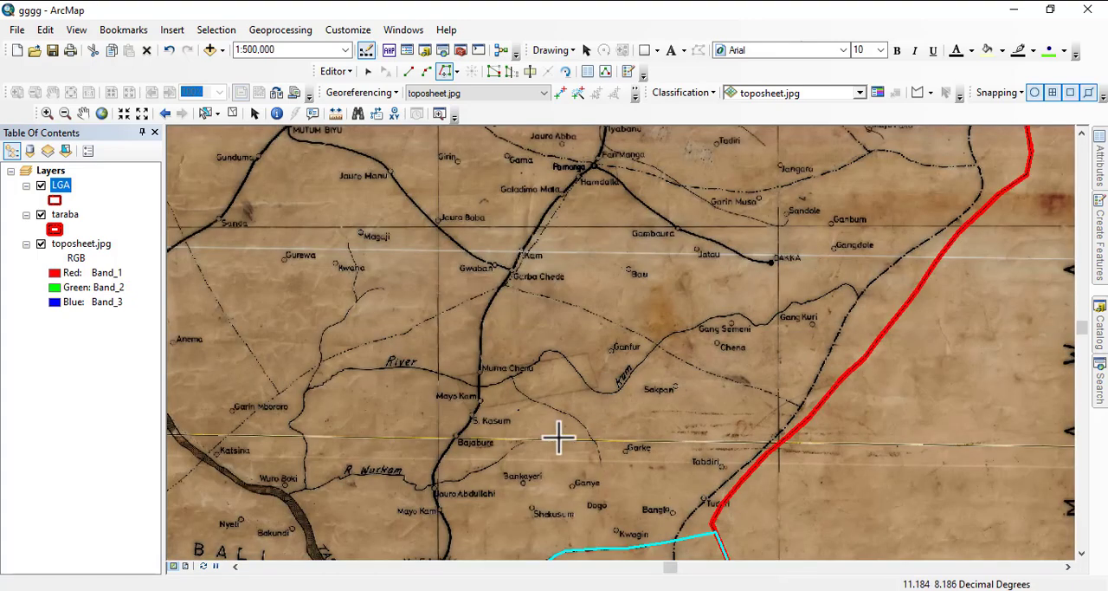
pyautogui.moveTo(567, 327); pyautogui.dragTo(437, 553)
pyautogui.moveTo(522, 356); pyautogui.dragTo(518, 514)
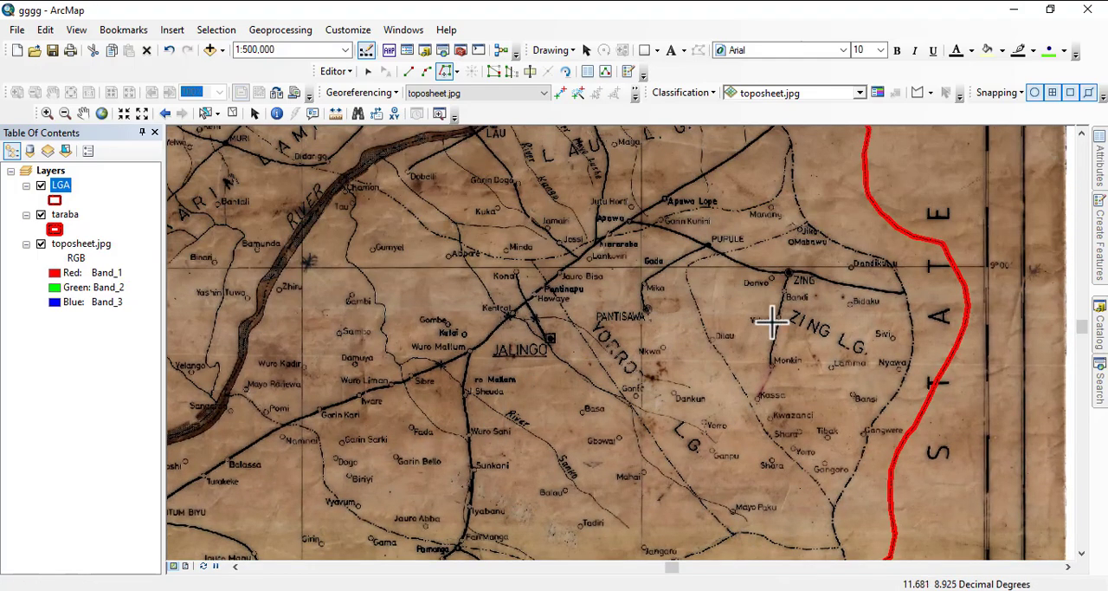
pyautogui.moveTo(627, 385); pyautogui.dragTo(823, 408)
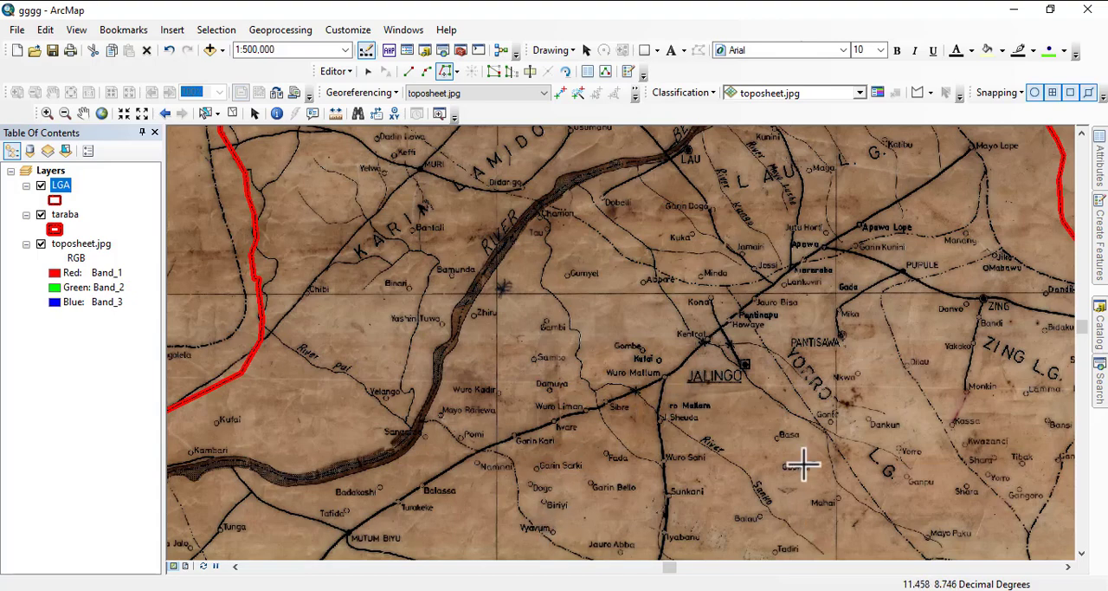
pyautogui.scroll(4, 490, 371)
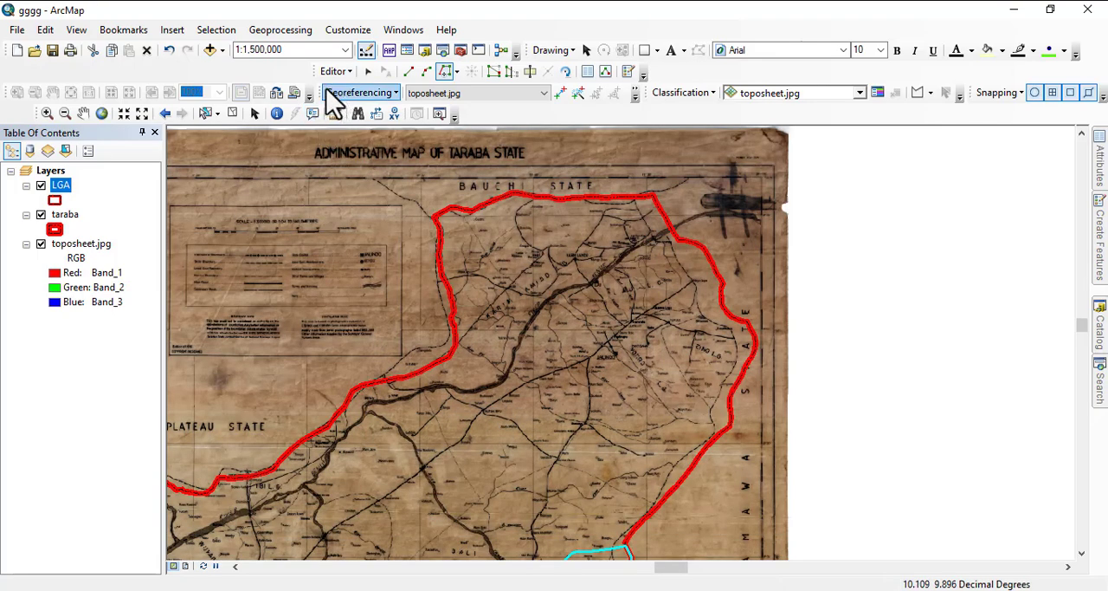
# - Add ADMIN MAP.jpg from the FINAL MAPS folder inside taraba to the map as a reference layer
pyautogui.click(209, 51)
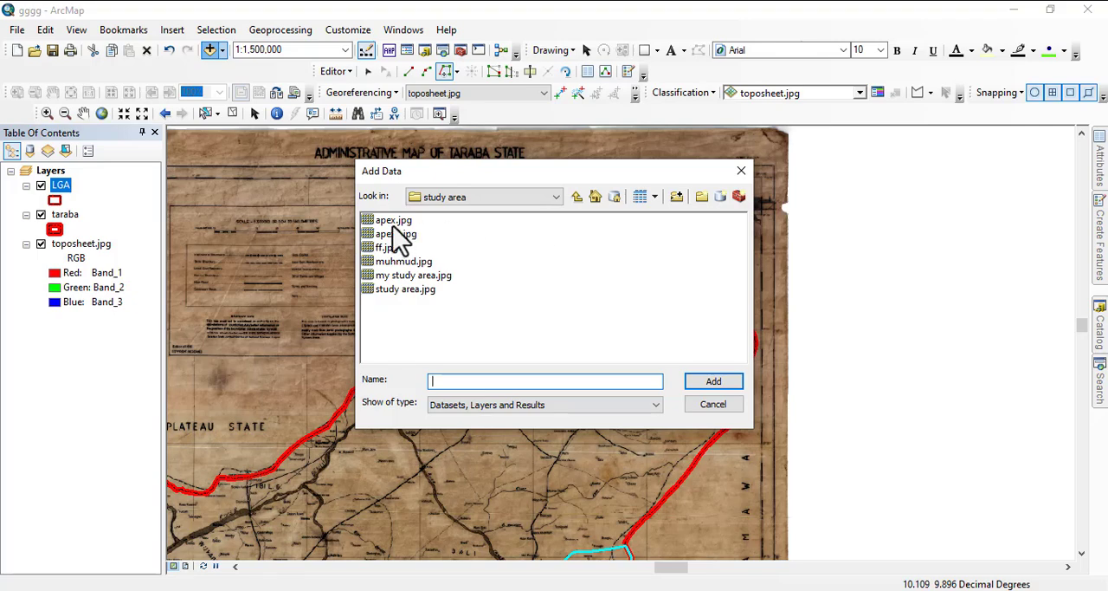
pyautogui.click(577, 198)
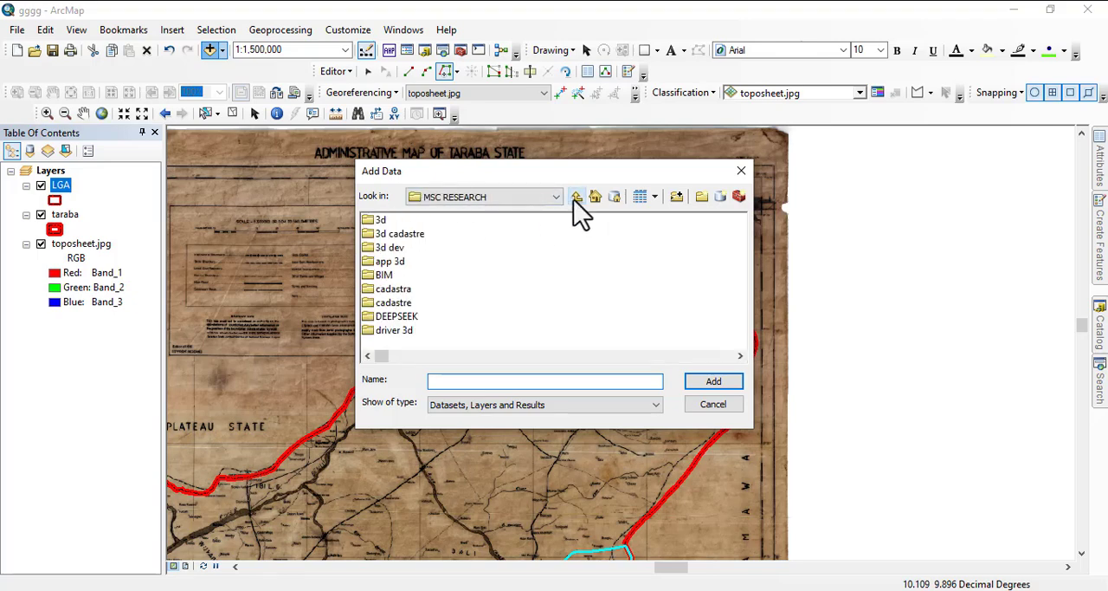
pyautogui.click(577, 197)
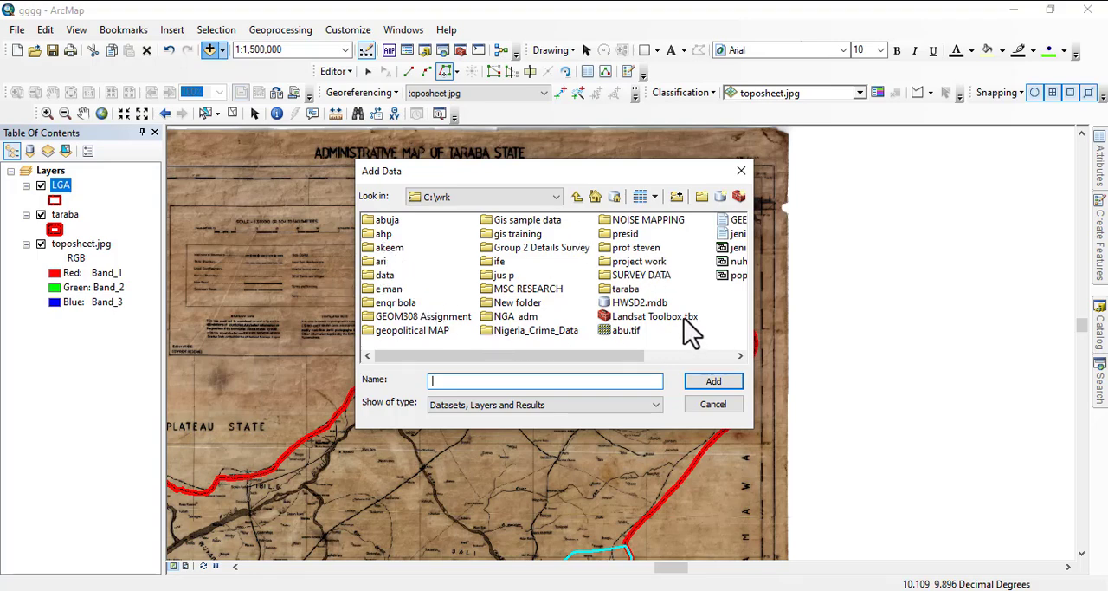
pyautogui.scroll(-1, 666, 327)
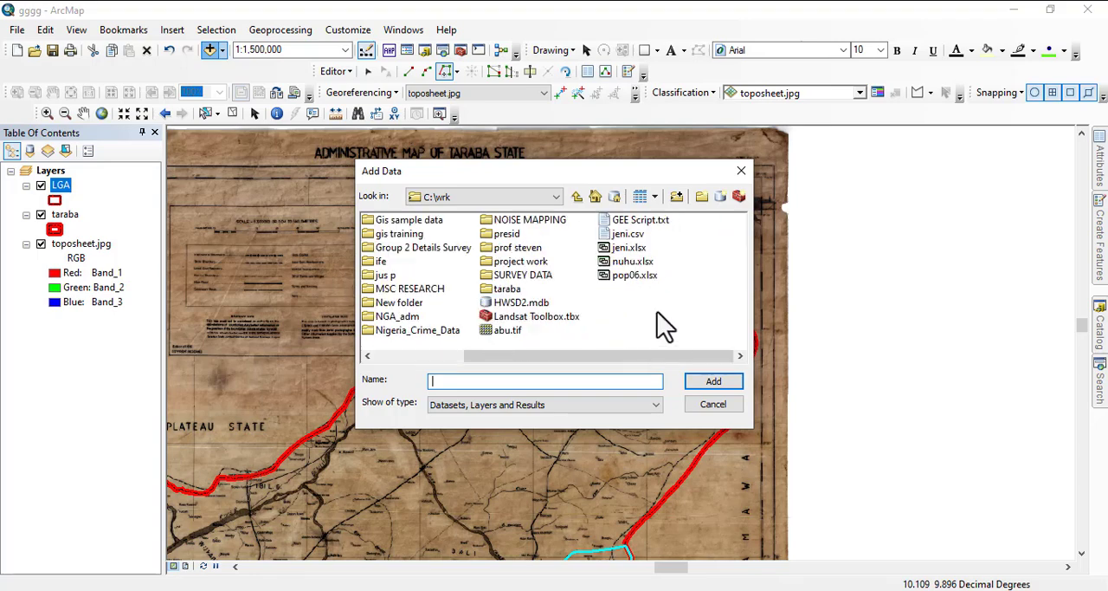
pyautogui.doubleClick(507, 289)
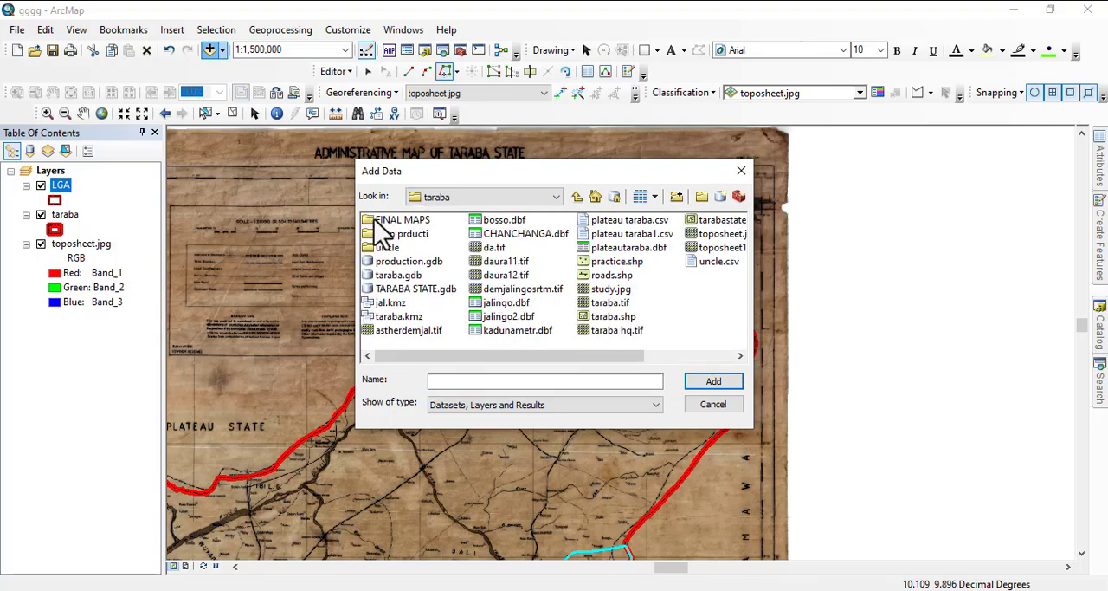
pyautogui.click(381, 224)
pyautogui.doubleClick(381, 222)
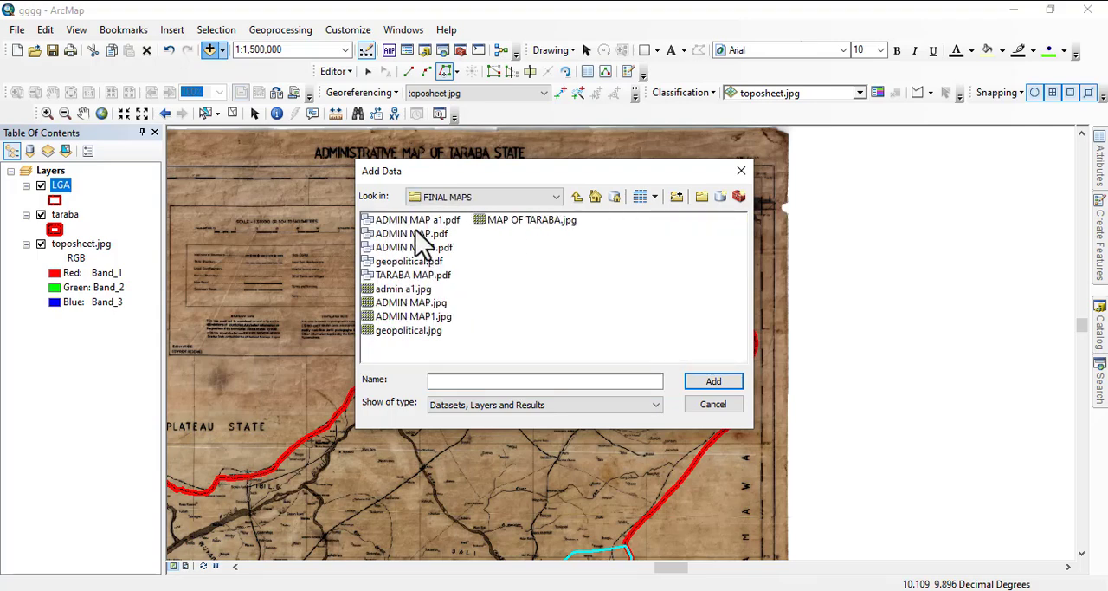
pyautogui.click(407, 302)
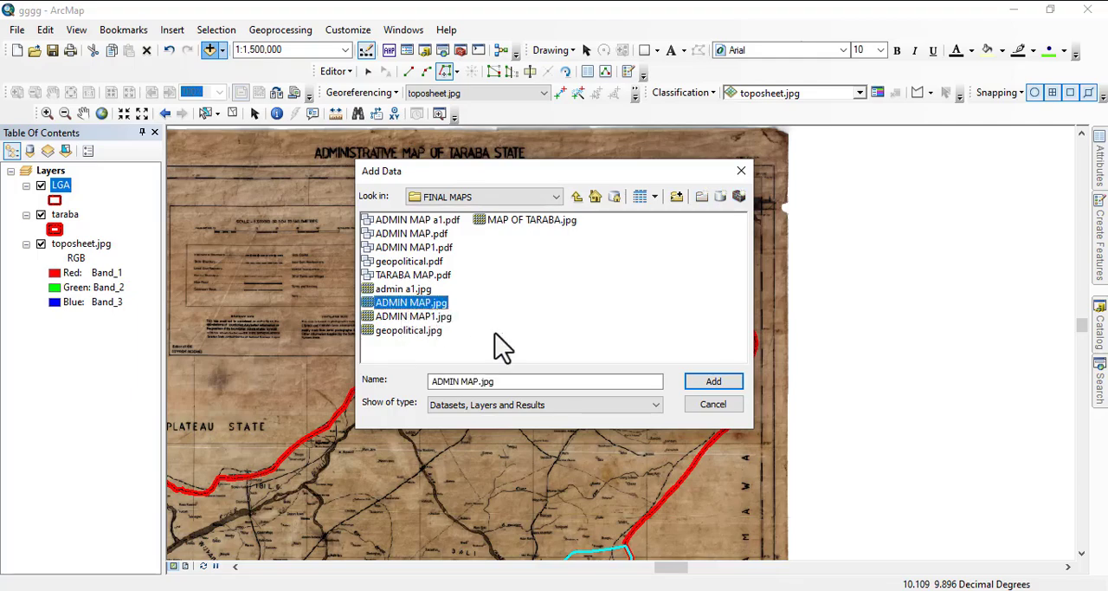
pyautogui.click(712, 383)
# - Examine the LGA boundaries on the administrative map around Gassol, Bali, Jalingo, Yorro and Zing
pyautogui.moveTo(543, 359); pyautogui.dragTo(671, 220)
pyautogui.moveTo(567, 357); pyautogui.dragTo(483, 303)
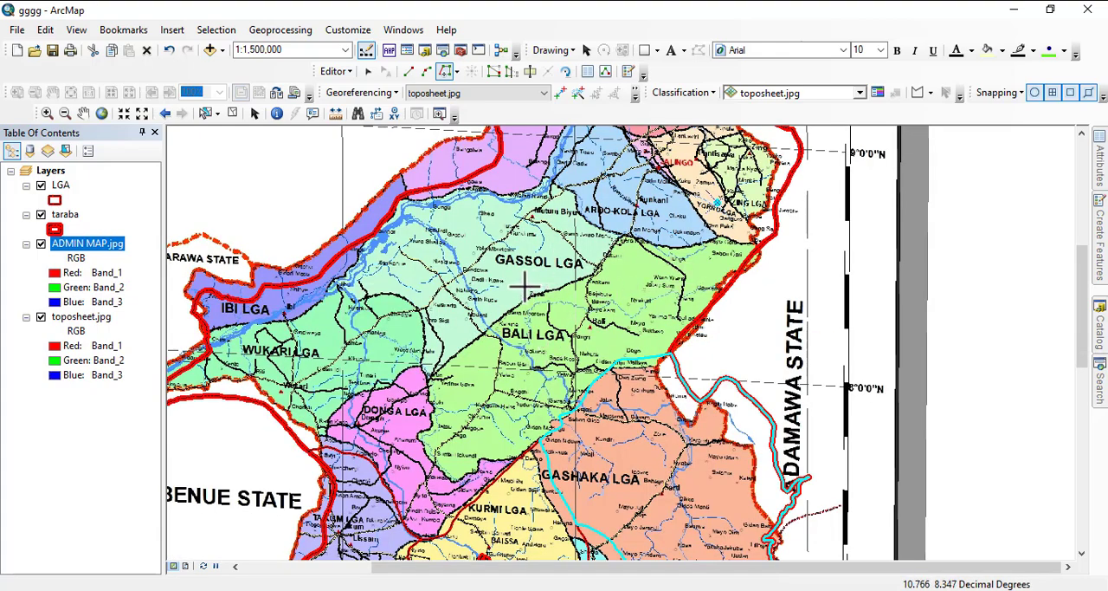
pyautogui.moveTo(592, 207); pyautogui.dragTo(533, 333)
pyautogui.scroll(-3, 593, 277)
pyautogui.scroll(-5, 594, 277)
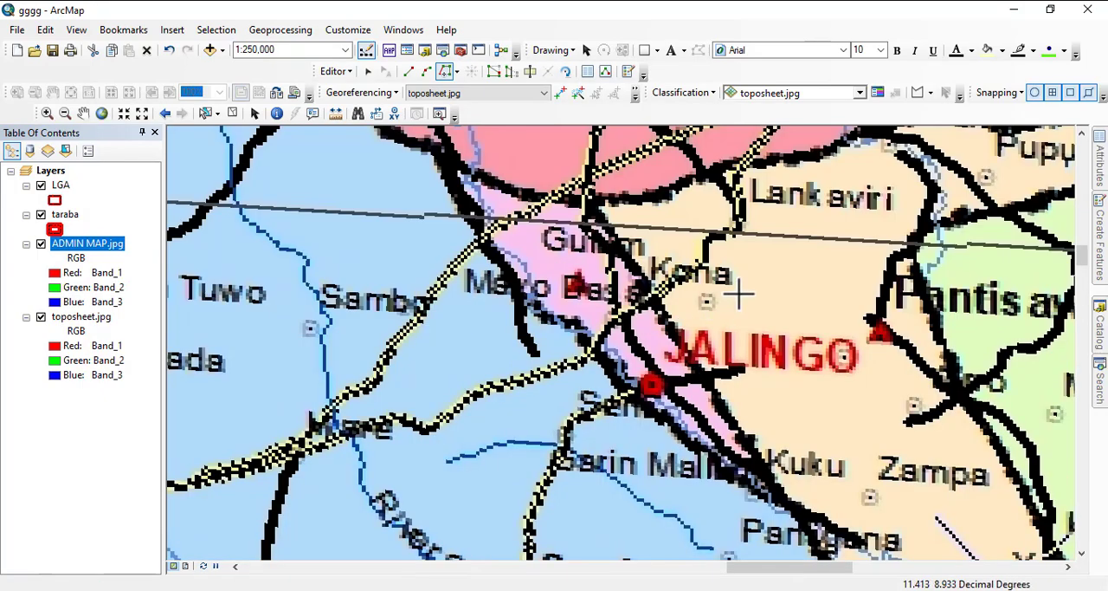
pyautogui.moveTo(738, 294); pyautogui.dragTo(425, 332)
pyautogui.moveTo(540, 339); pyautogui.dragTo(447, 168)
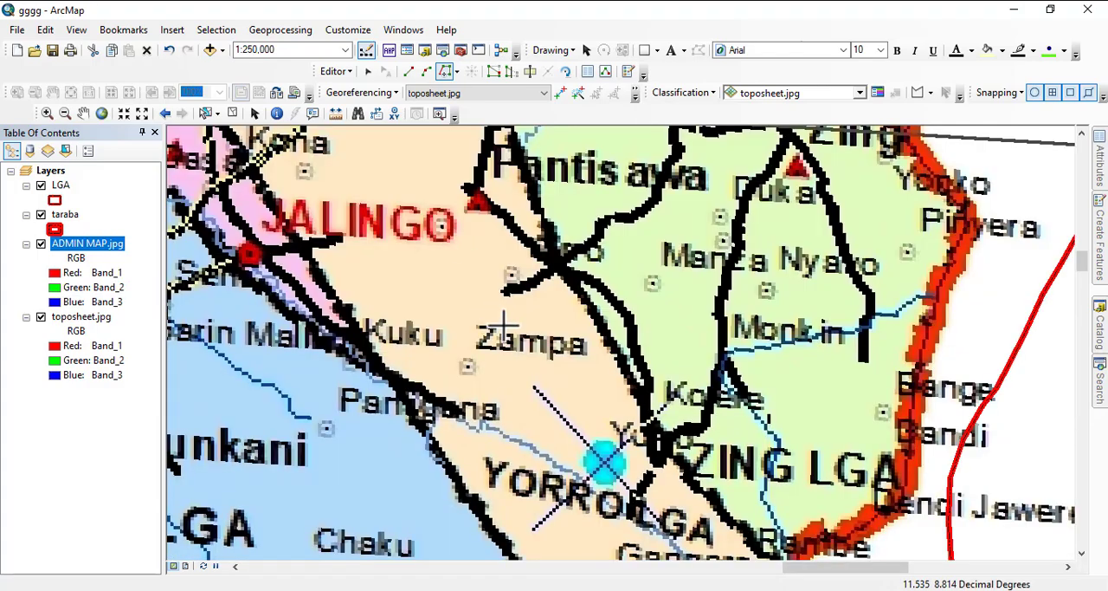
pyautogui.moveTo(597, 239); pyautogui.dragTo(618, 348)
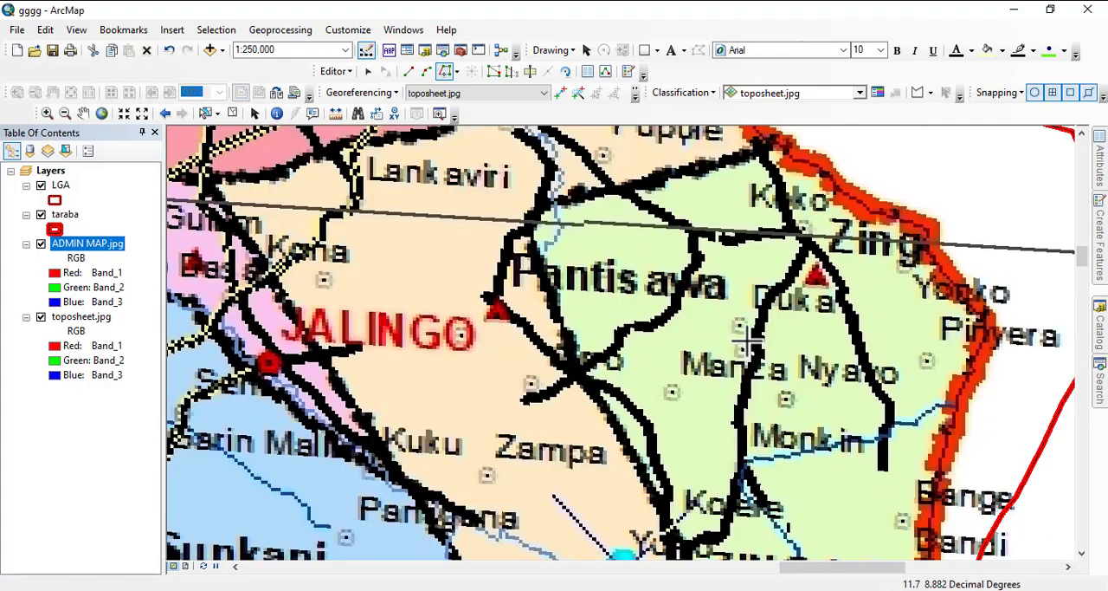
pyautogui.scroll(3, 747, 342)
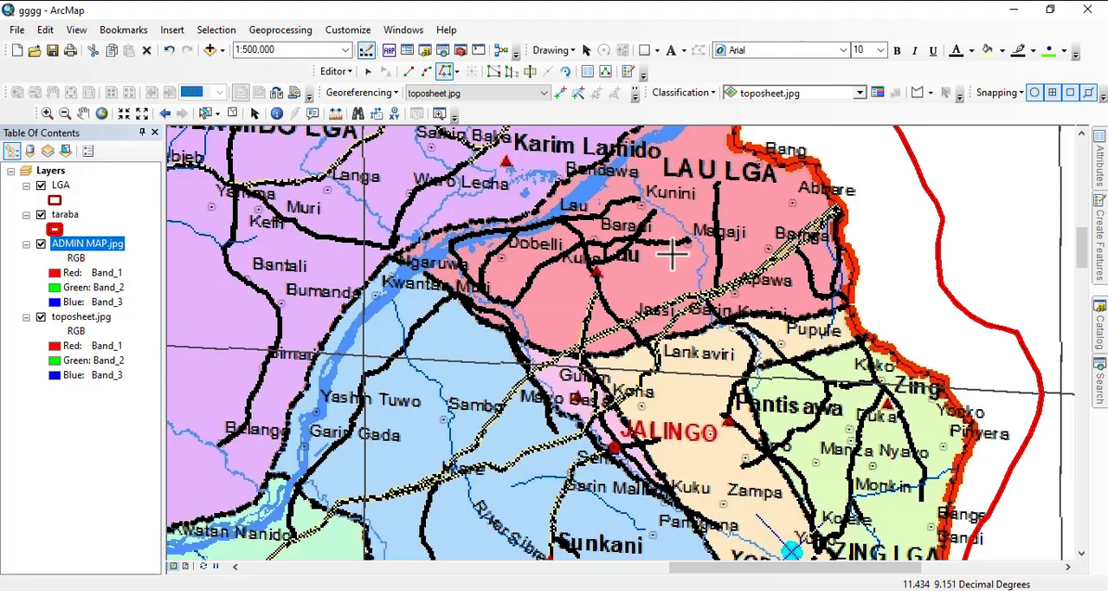
# - Compare the remaining LGAs on the administrative map with the traced outlines, from Ibi and Wukari through Donga, Ussa and Kurmi to Sardauna and Gashaka
pyautogui.moveTo(673, 254); pyautogui.dragTo(902, 359)
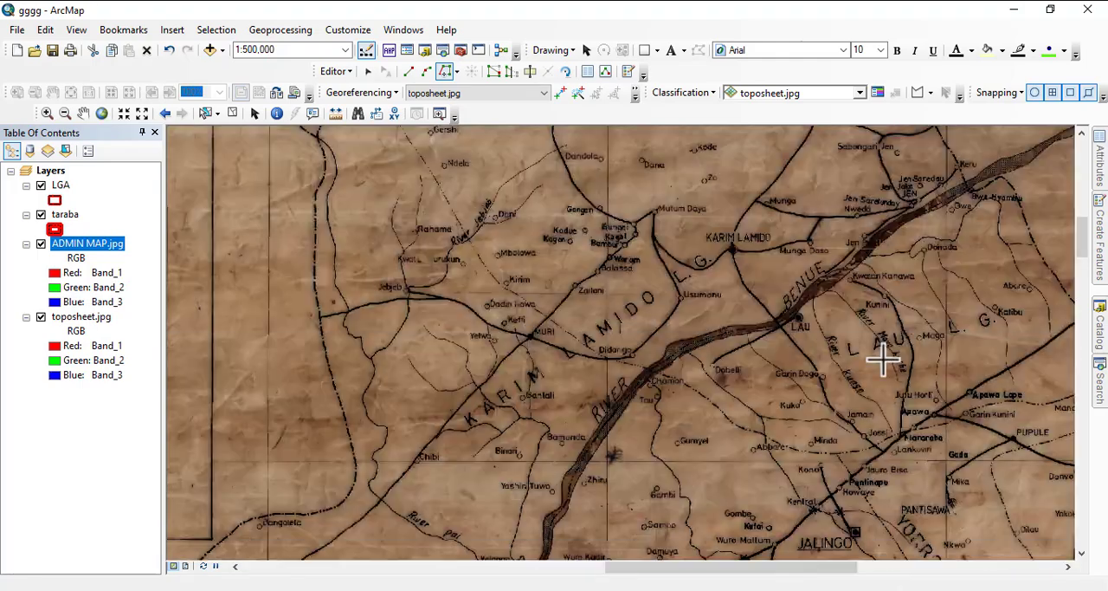
pyautogui.scroll(4, 614, 274)
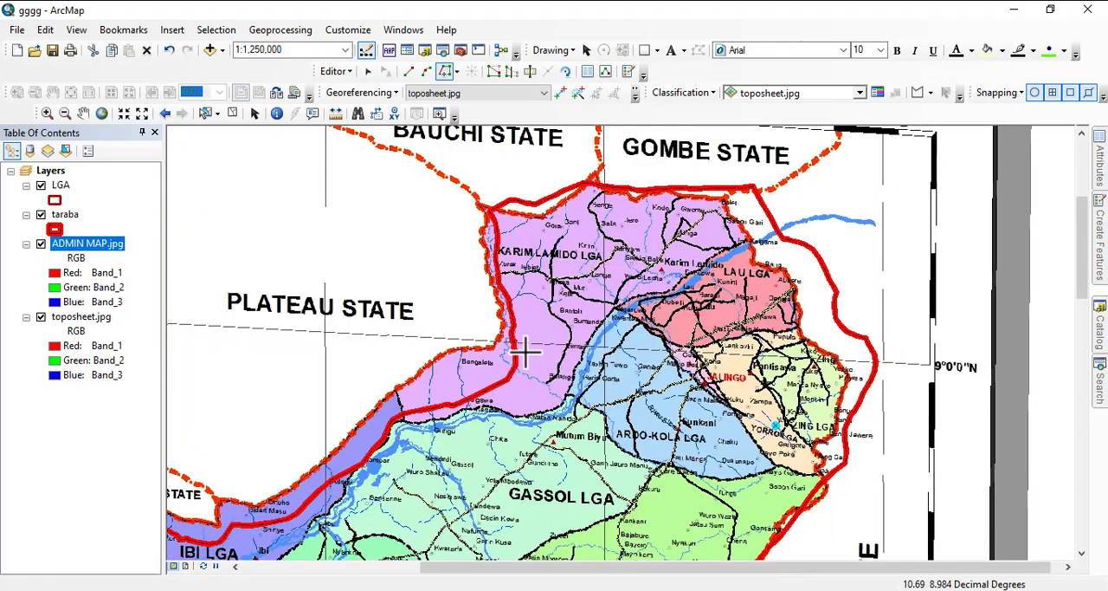
pyautogui.moveTo(525, 353); pyautogui.dragTo(722, 173)
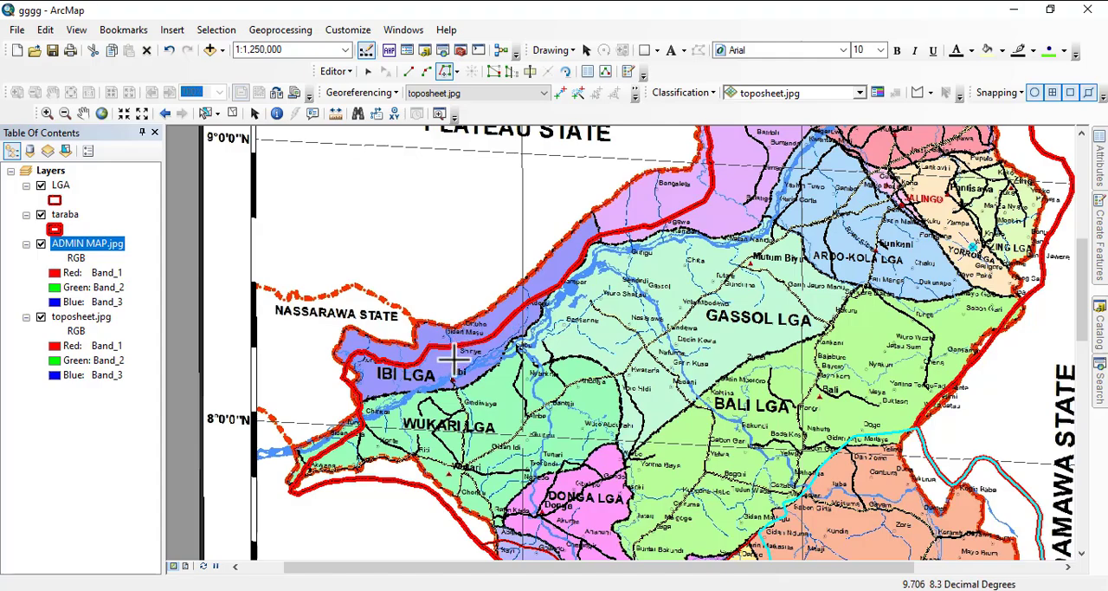
pyautogui.moveTo(588, 418); pyautogui.dragTo(478, 277)
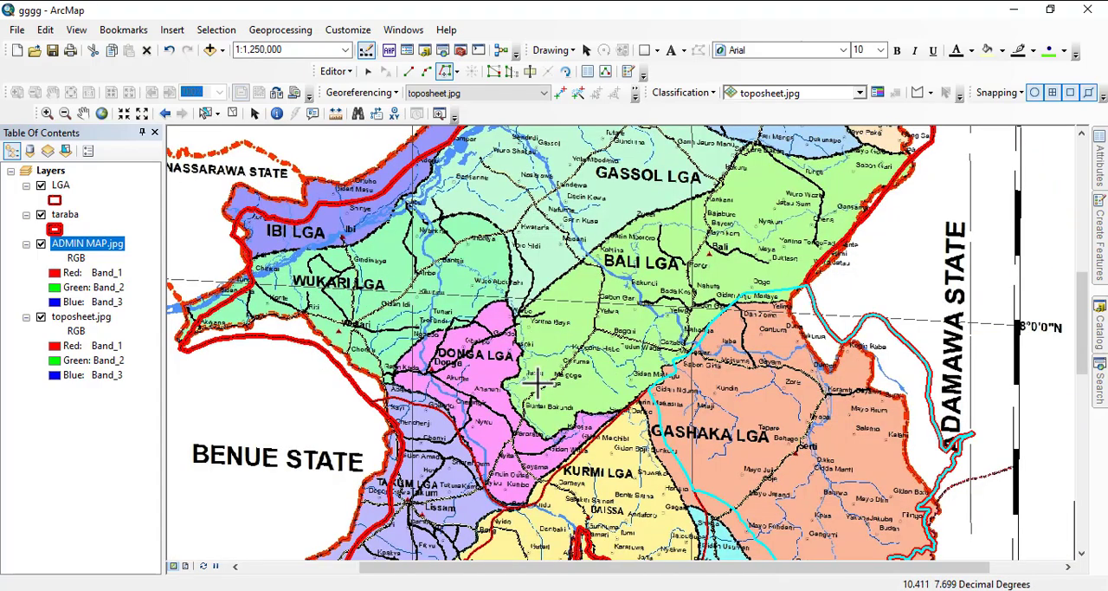
pyautogui.moveTo(457, 368); pyautogui.dragTo(497, 183)
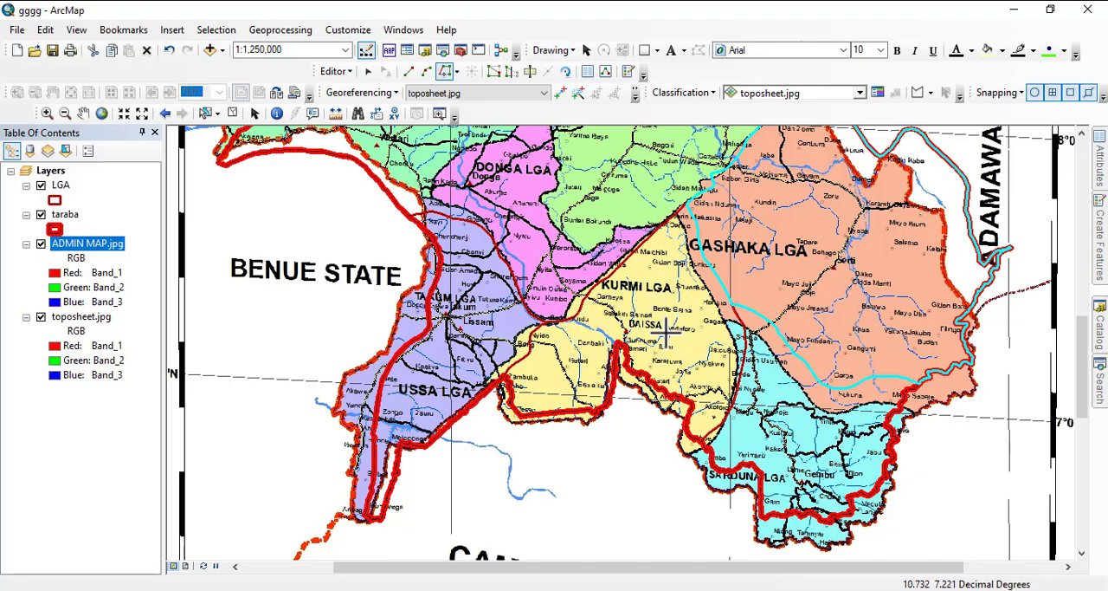
pyautogui.scroll(-2, 568, 442)
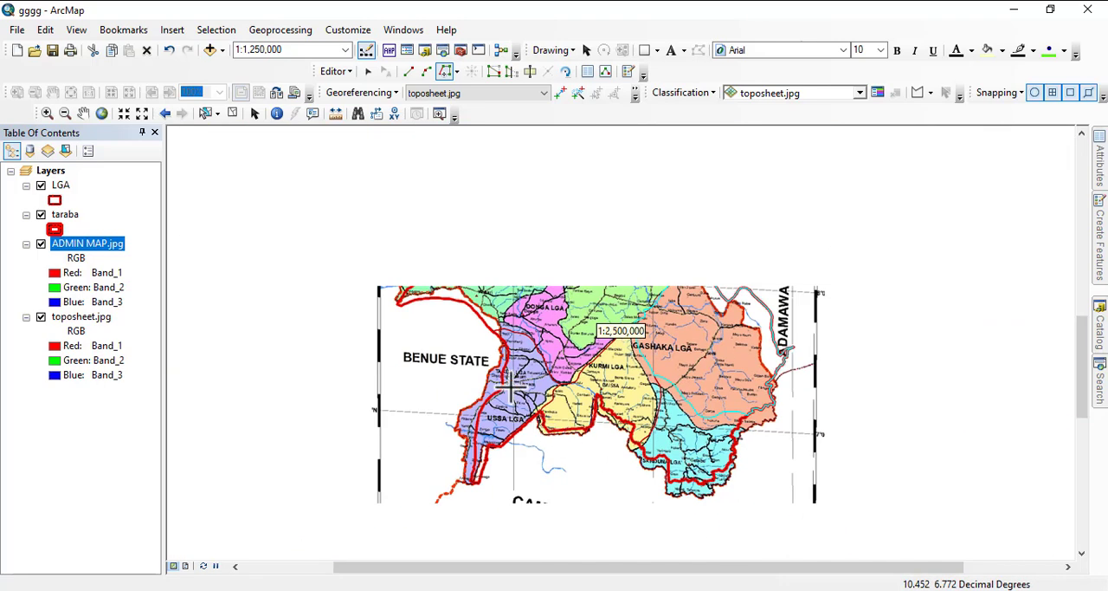
pyautogui.scroll(1, 466, 379)
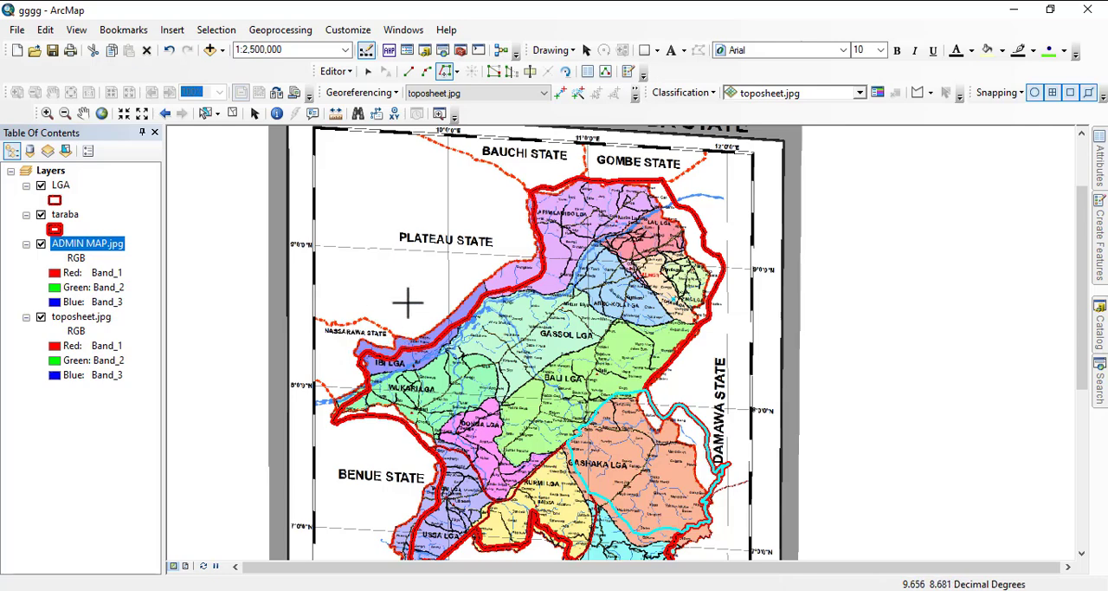
pyautogui.scroll(1, 434, 363)
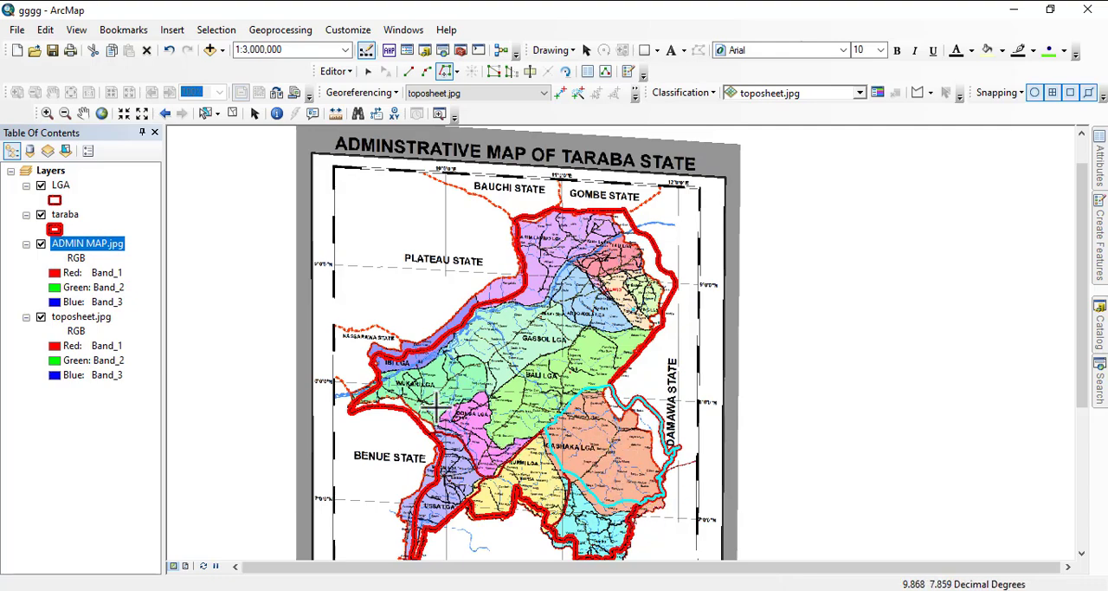
# - Remove the ADMIN MAP.jpg layer from the map, leaving the toposheet as the reference
pyautogui.rightClick(85, 246)
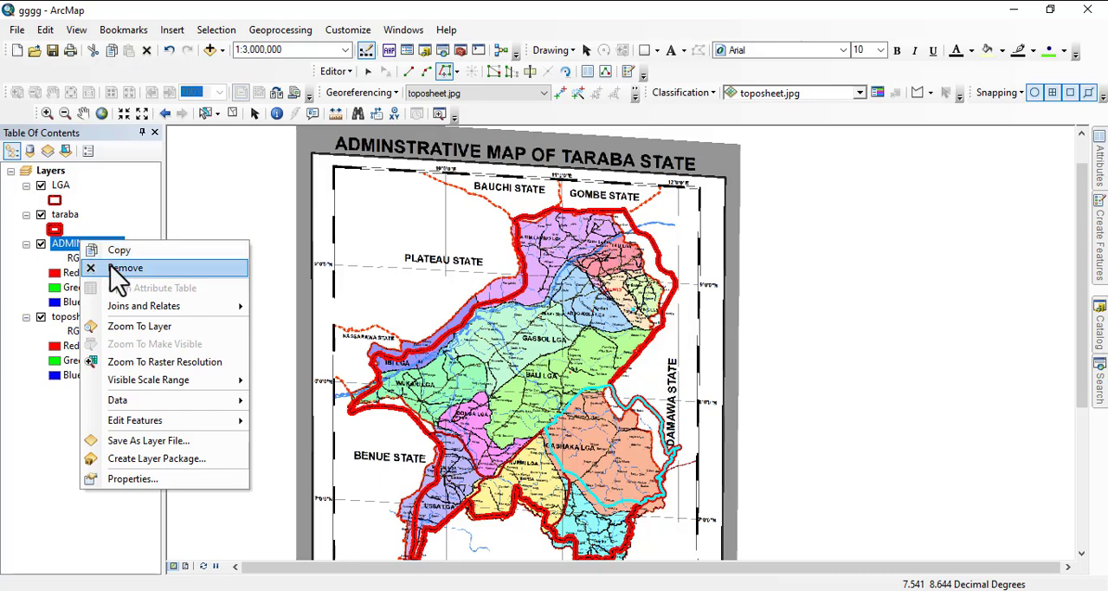
pyautogui.click(121, 269)
pyautogui.scroll(-1, 563, 473)
pyautogui.scroll(-1, 563, 473)
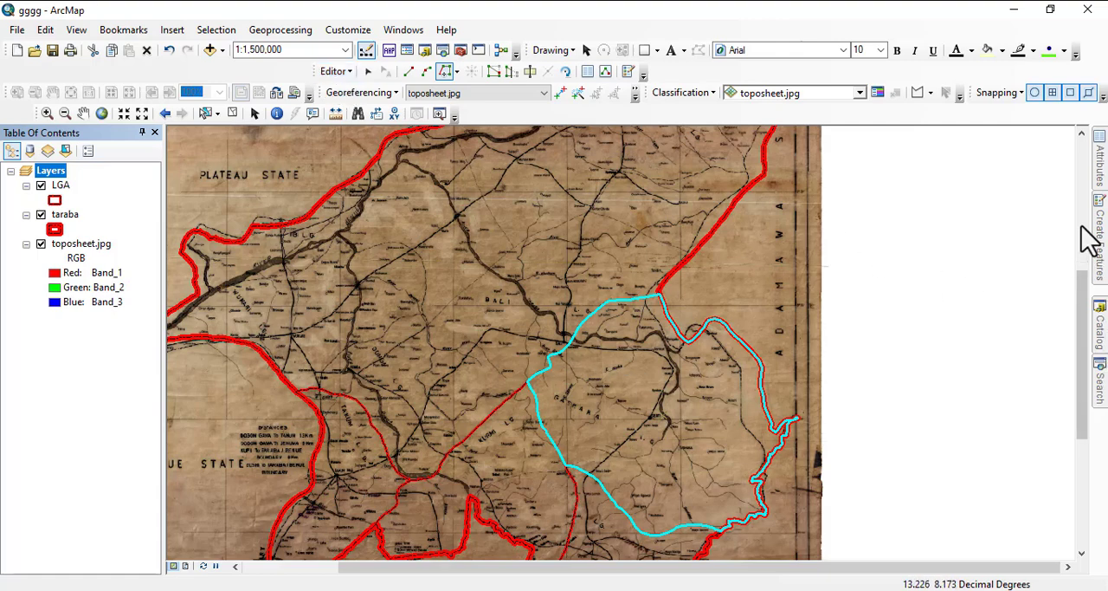
# - Open the attributes of the selected Gashaka polygon and open its Name value for editing
pyautogui.click(1104, 169)
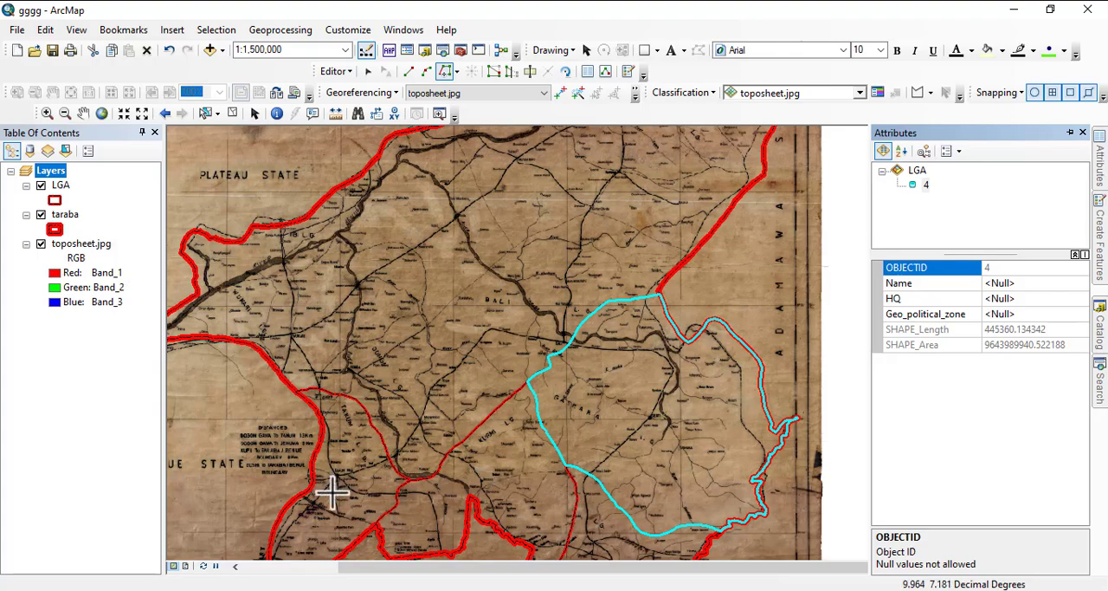
pyautogui.scroll(-2, 364, 357)
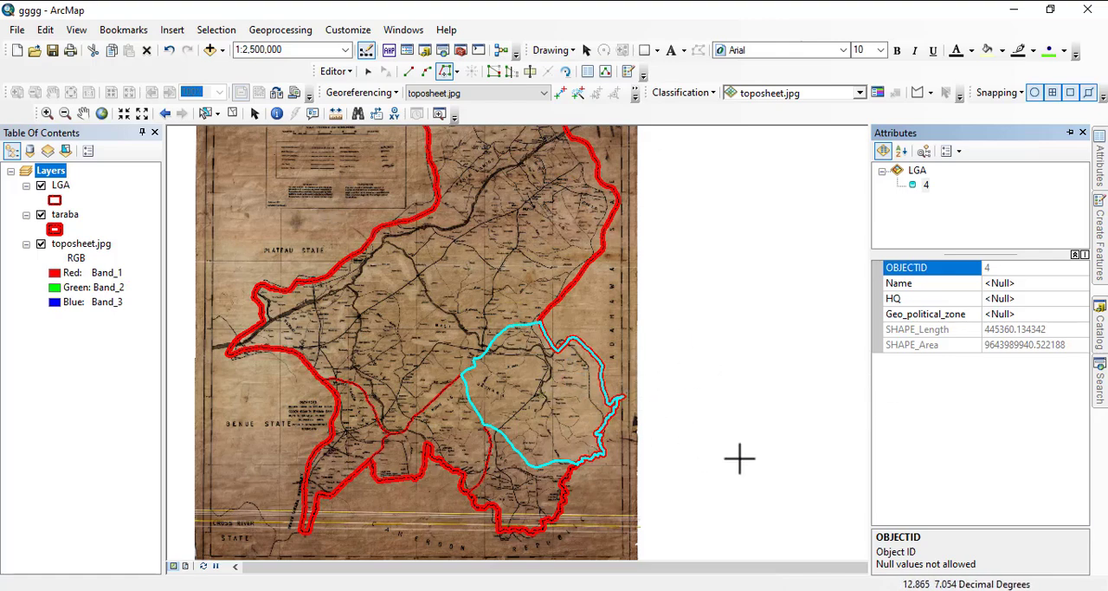
pyautogui.click(992, 285)
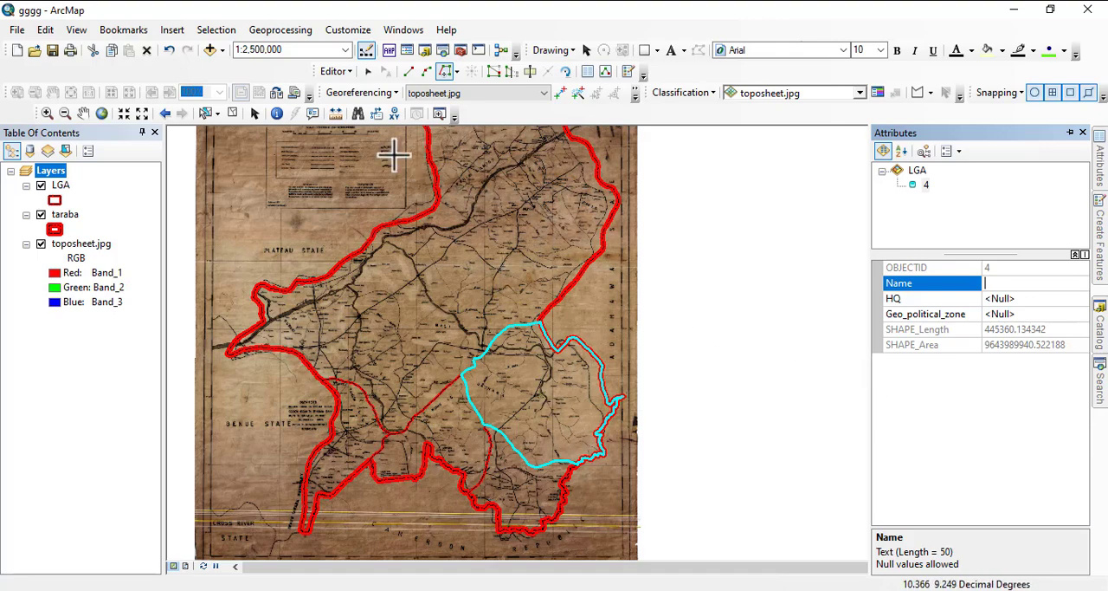
# - Save the edits to the LGA layer, end the editing session and check the digitized boundaries
pyautogui.click(338, 73)
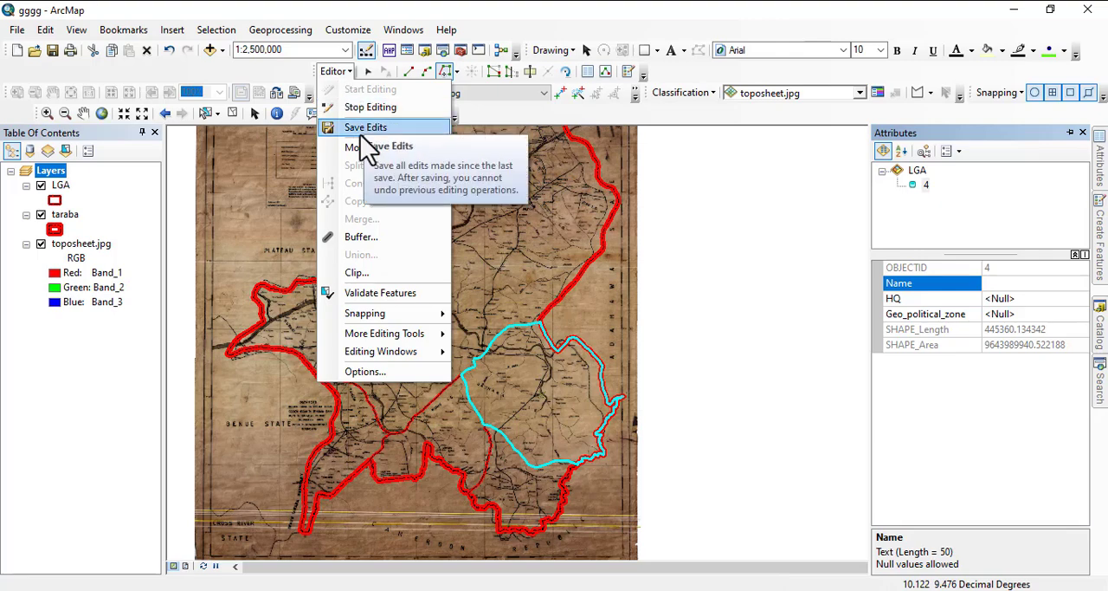
pyautogui.click(364, 130)
pyautogui.click(336, 71)
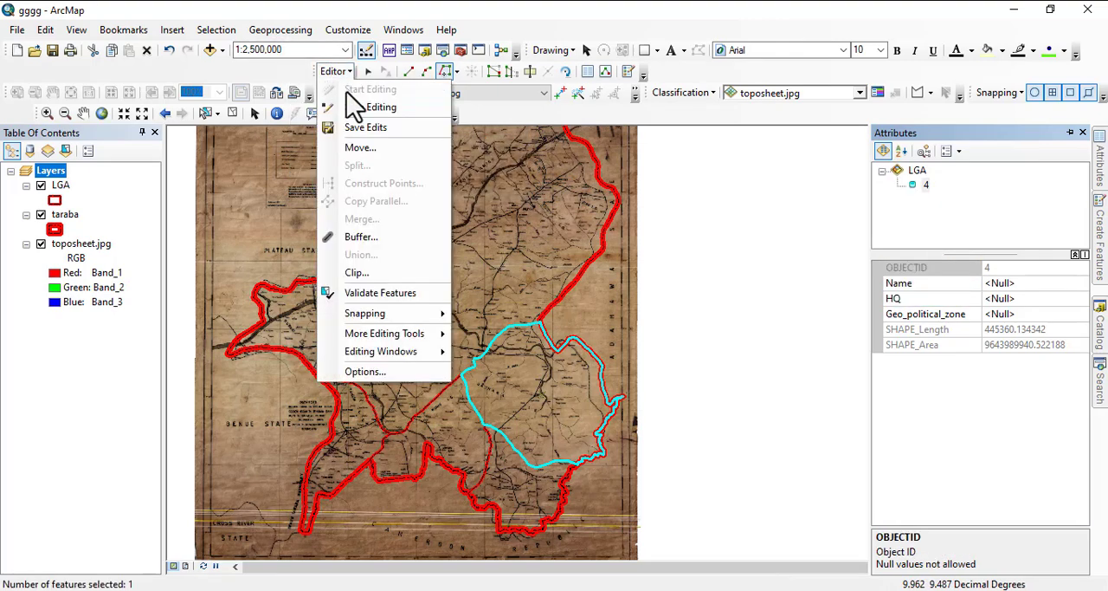
pyautogui.click(364, 108)
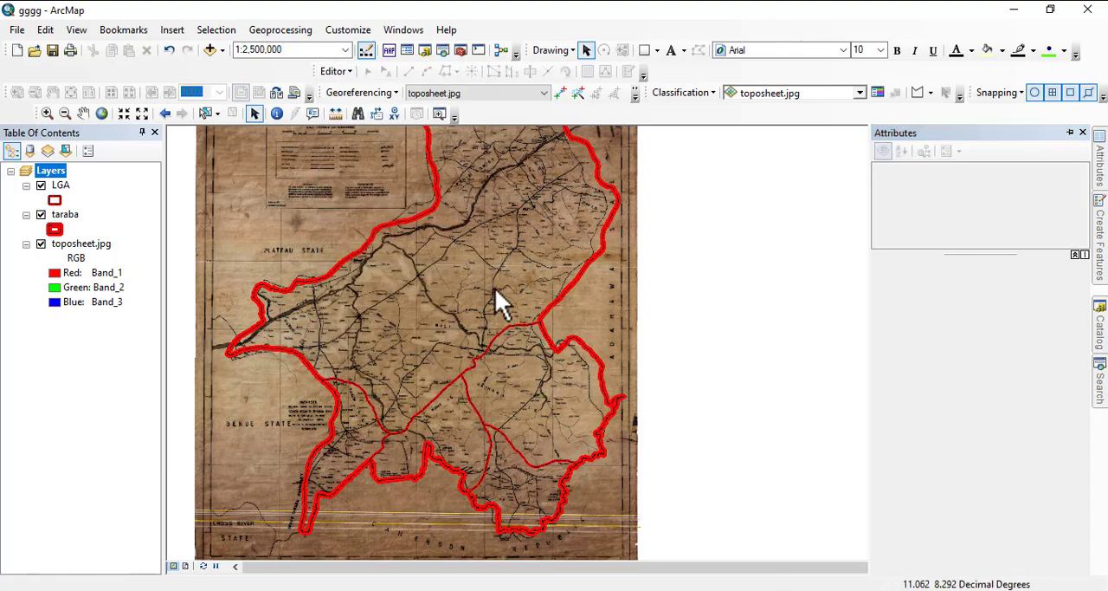
pyautogui.scroll(2, 537, 364)
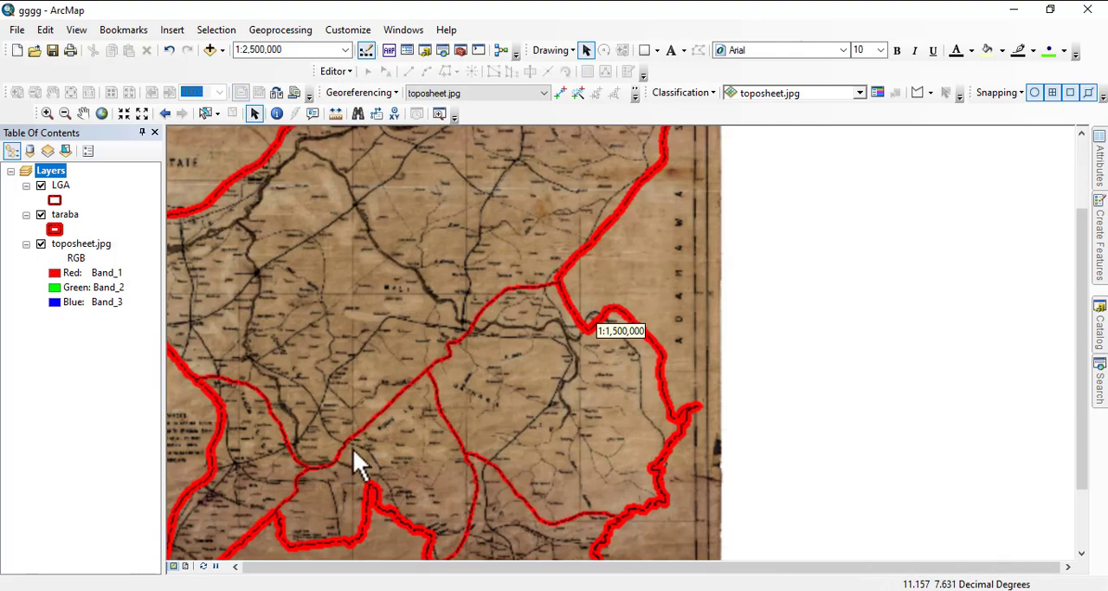
pyautogui.scroll(-2, 489, 350)
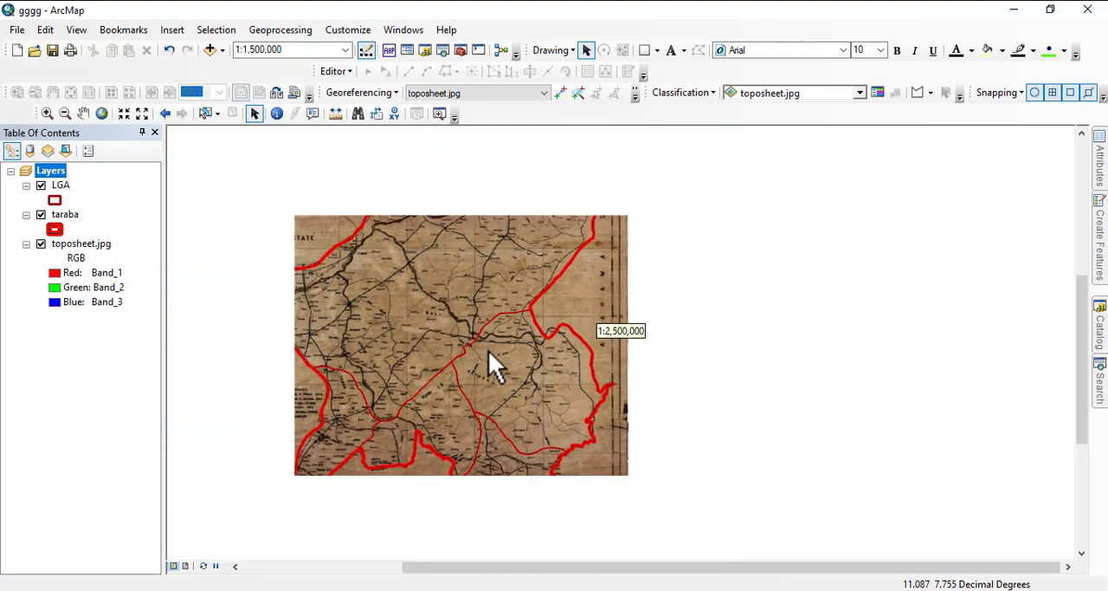